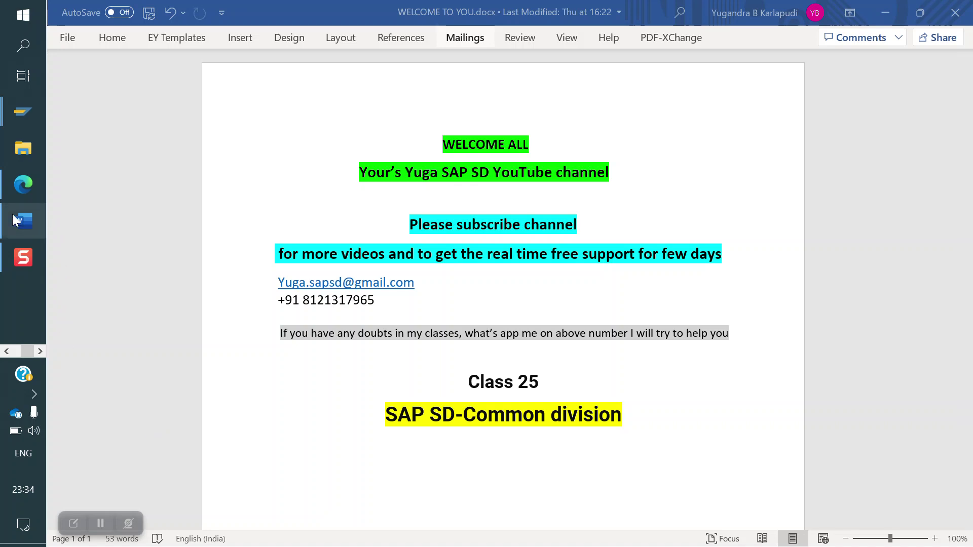
- Open the SAP SD notes PDF and read the common division explanation and its configuration steps
left_click(16, 184)
left_click(379, 277)
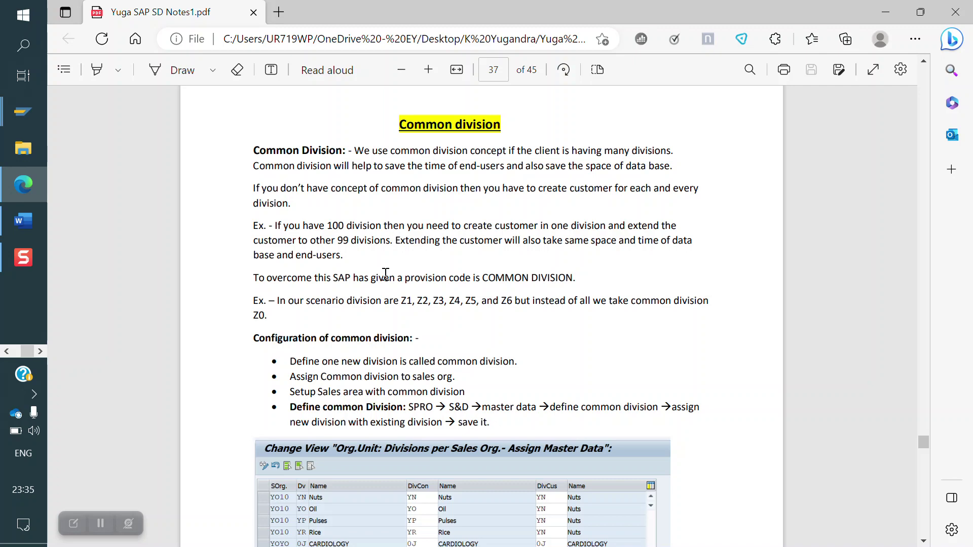
left_click_drag(416, 302, 402, 306)
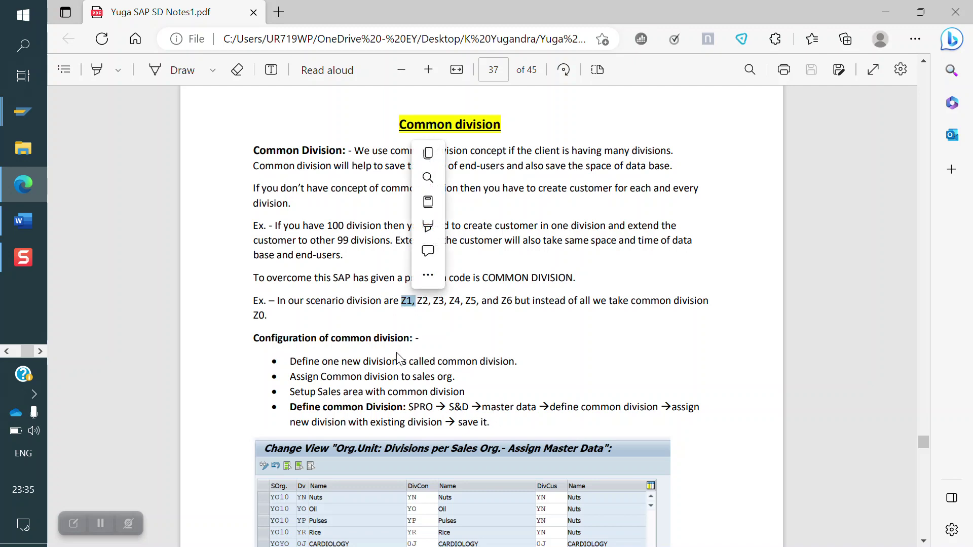
scroll(396, 351, "down", 3)
left_click(363, 385)
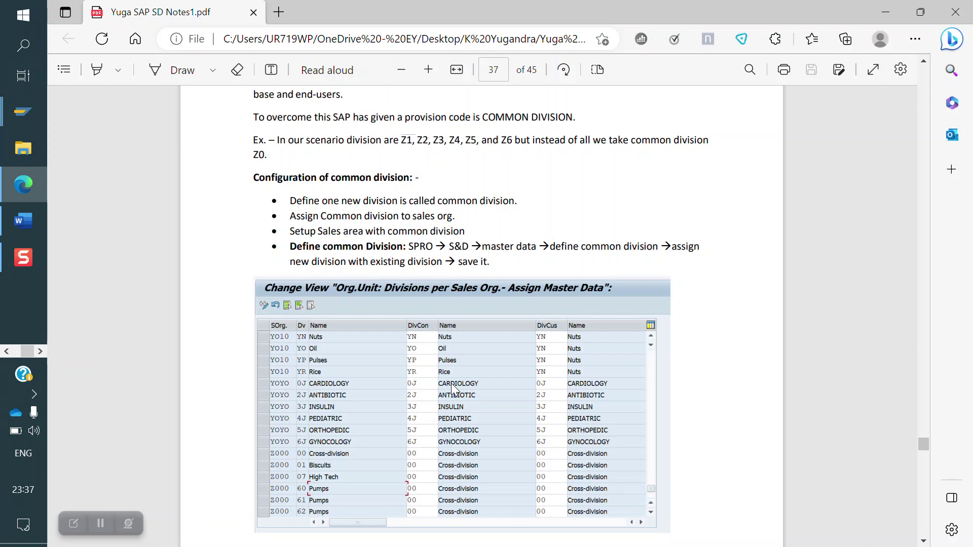
- Switch to SAP and try to run transaction SPRO in the first Easy Access session
left_click(30, 117)
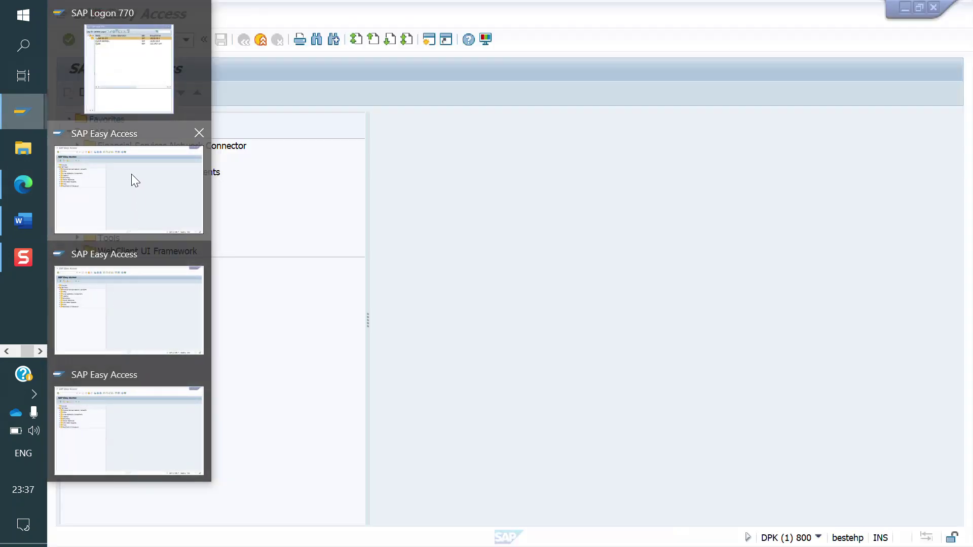
left_click(135, 180)
type("spro")
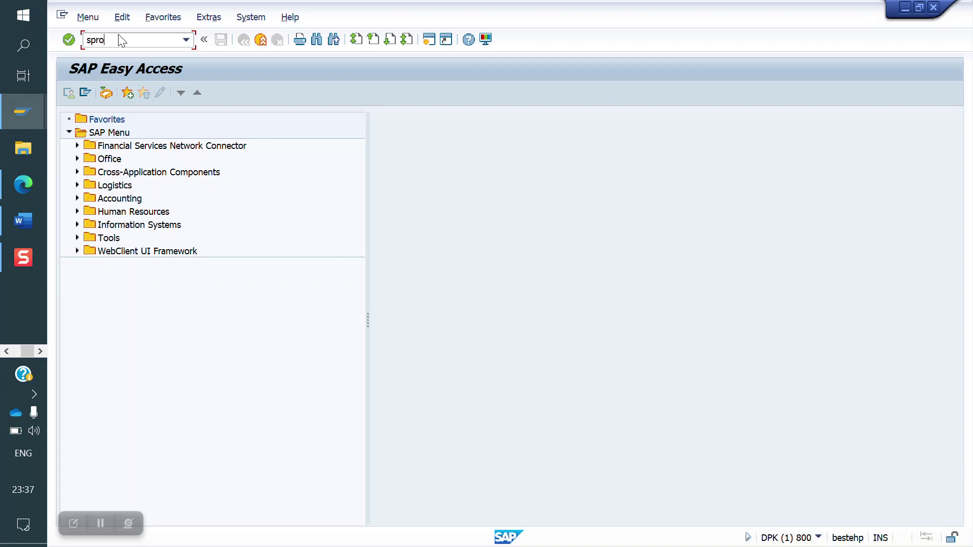
key("Return")
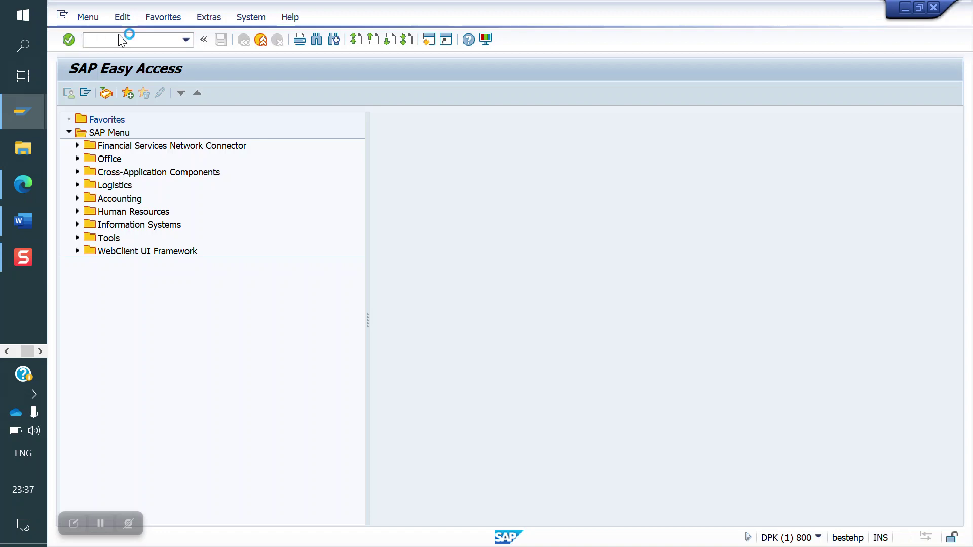
- Run transaction SPRO in another SAP Easy Access session and display the SAP Reference IMG
mouse_move(23, 112)
left_click(113, 279)
type("spro")
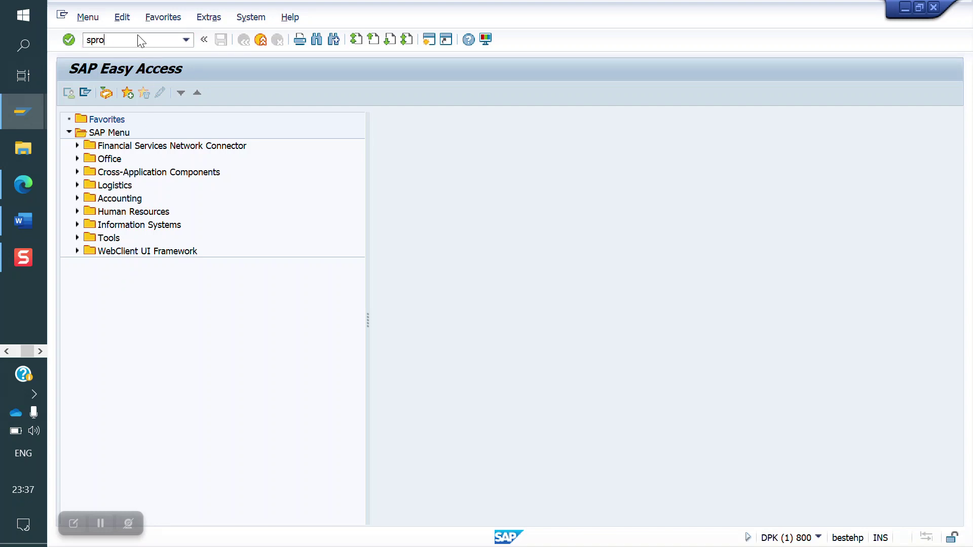
key("Return")
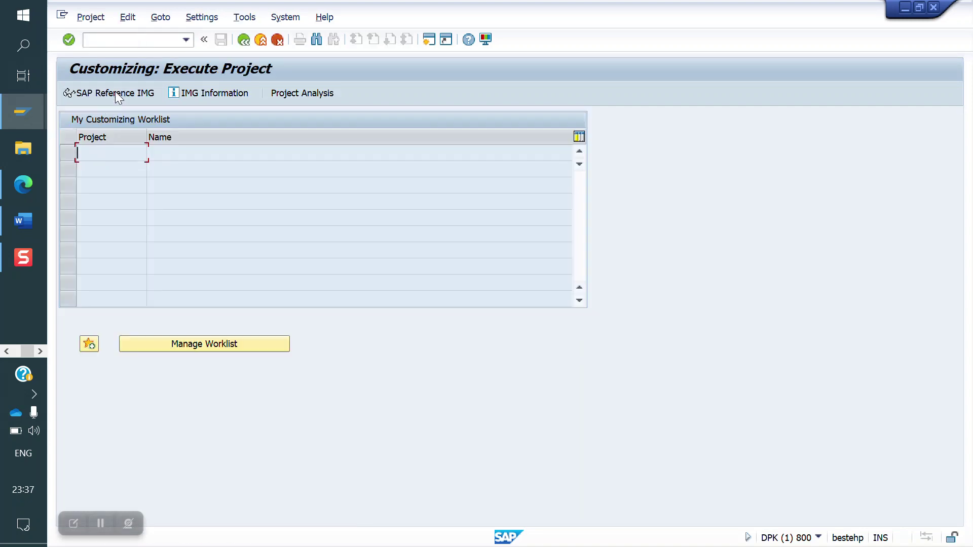
left_click(99, 92)
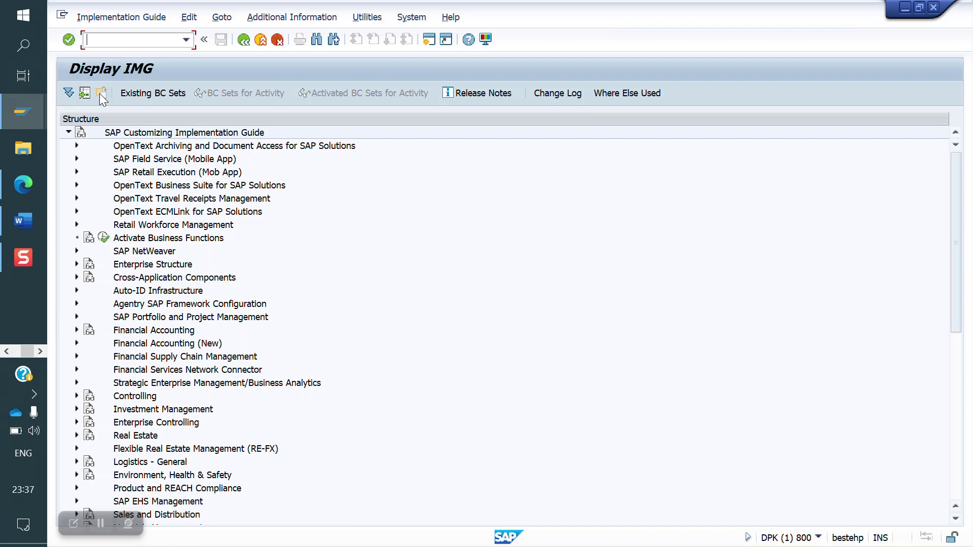
- Open the Define Division activity under Enterprise Structure, Definition, Logistics - General, dismissing the connection error dialog
left_click(76, 264)
left_click(86, 290)
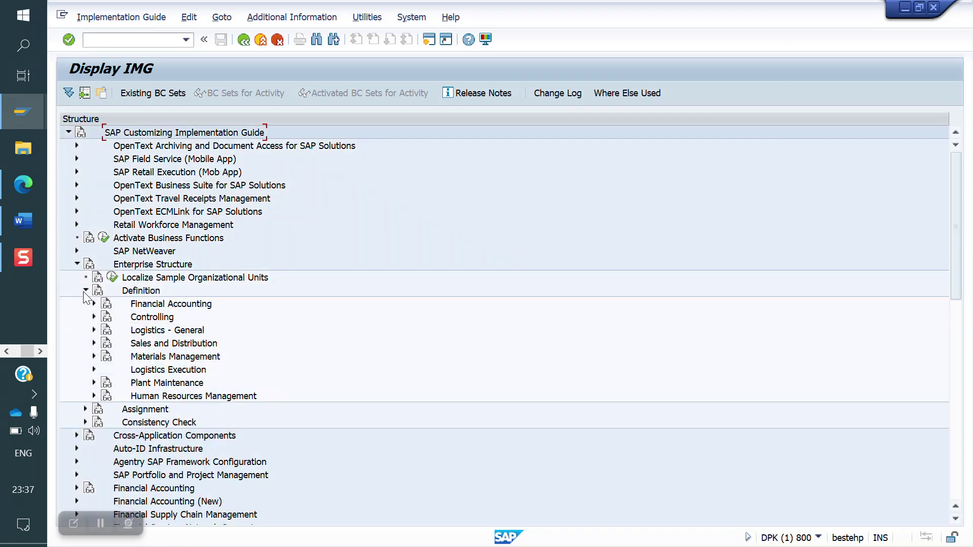
left_click(93, 330)
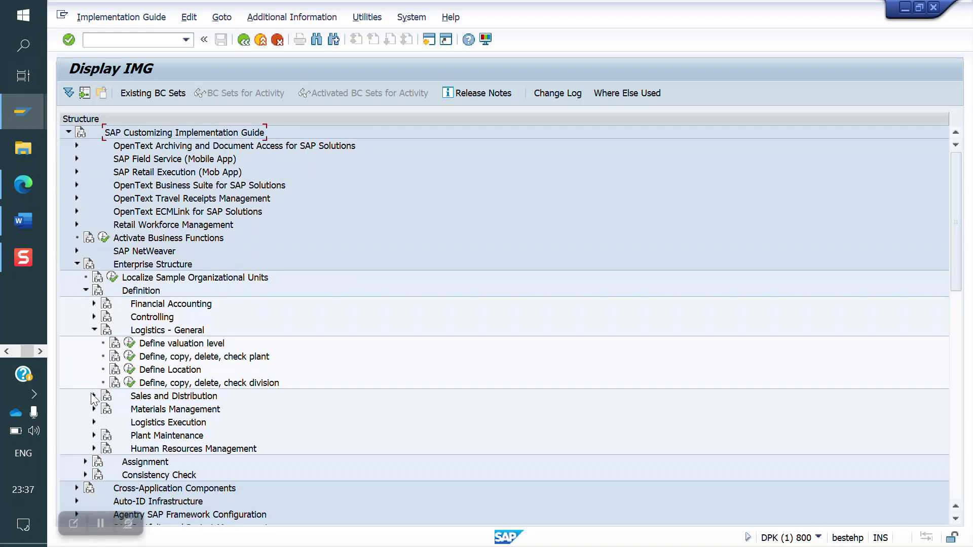
left_click(130, 383)
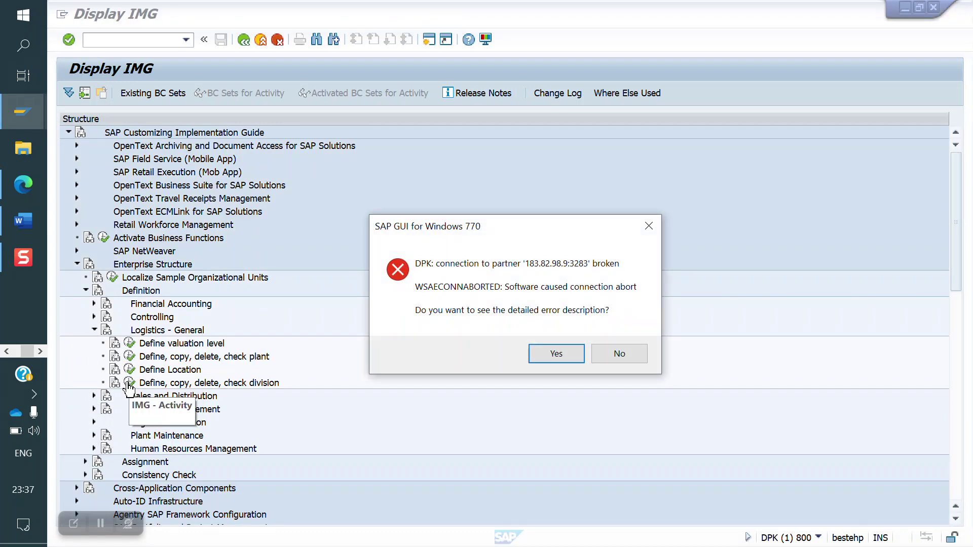
left_click(628, 356)
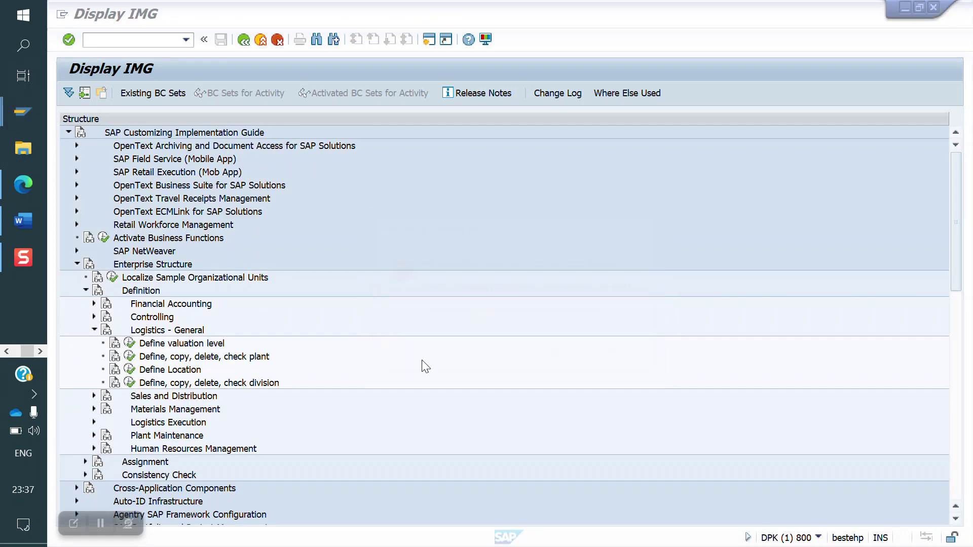
left_click(130, 383)
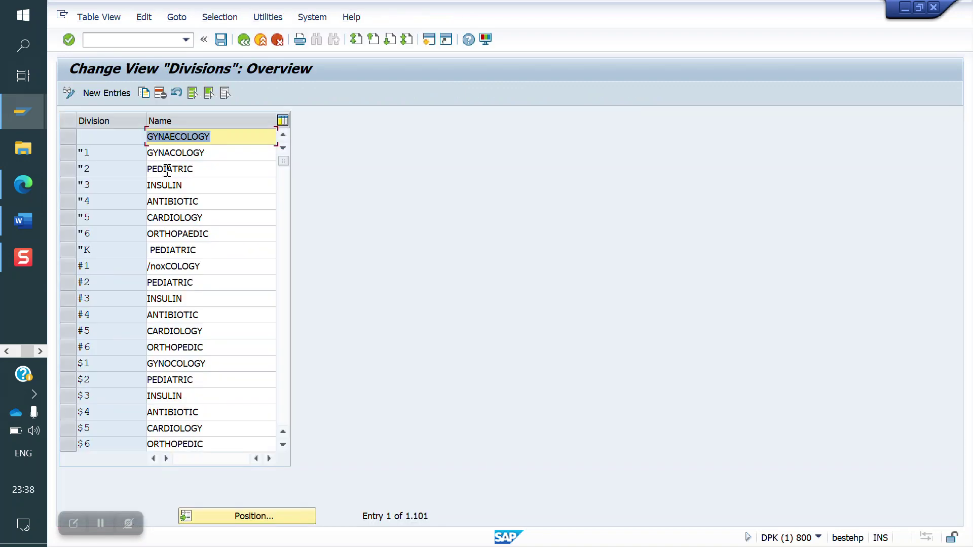
- Add a new division entry with code YH and the name Common division
left_click(112, 97)
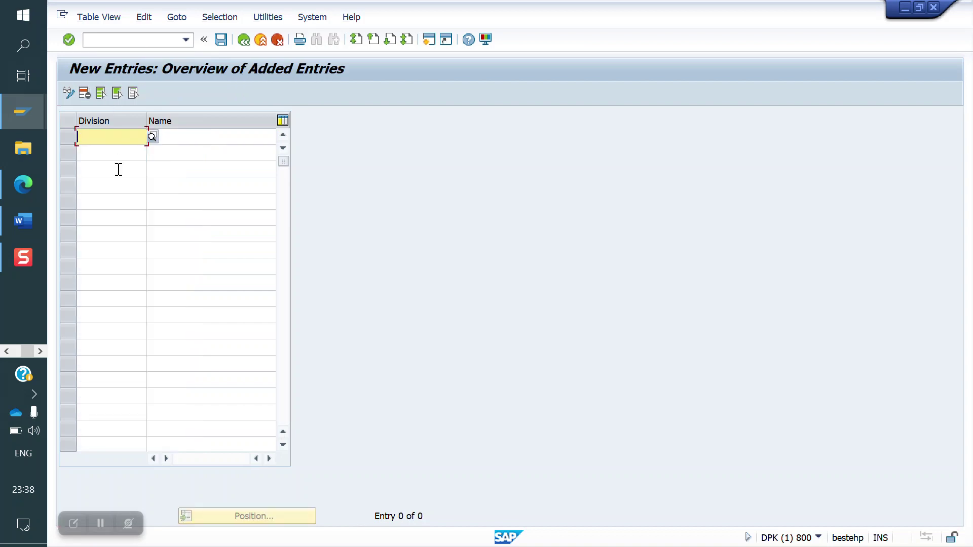
type("yh")
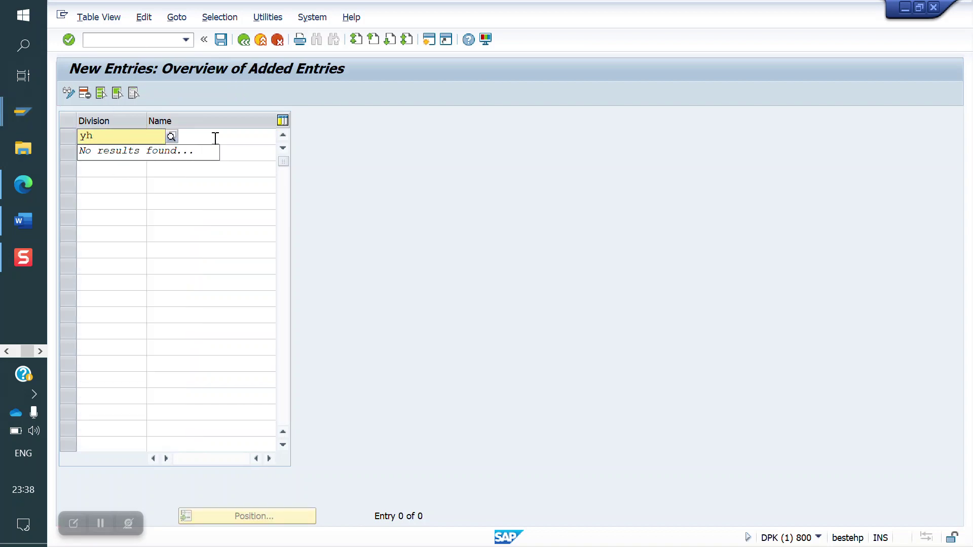
left_click(214, 138)
key("Down")
key("Return")
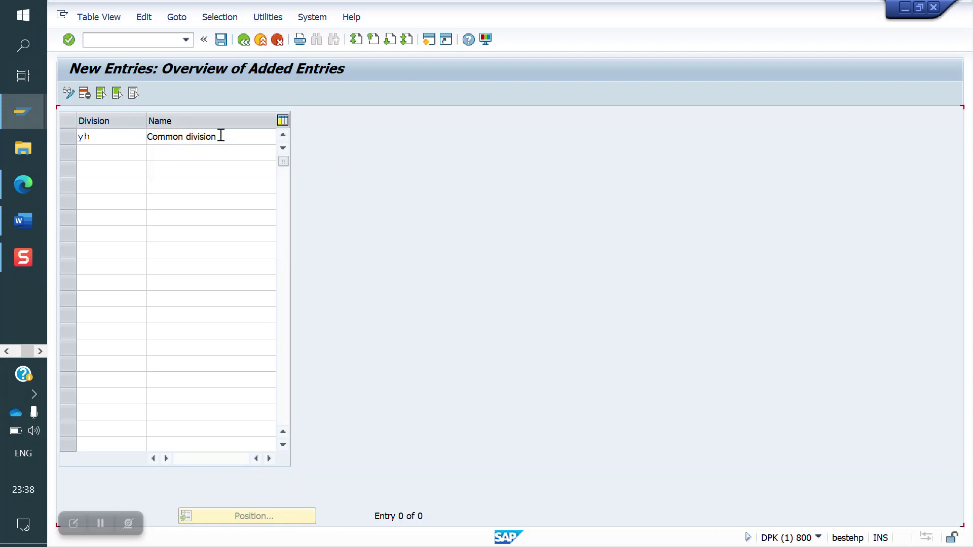
key("Return")
- Save the new division to the proposed customizing request and return to the IMG structure
left_click(223, 40)
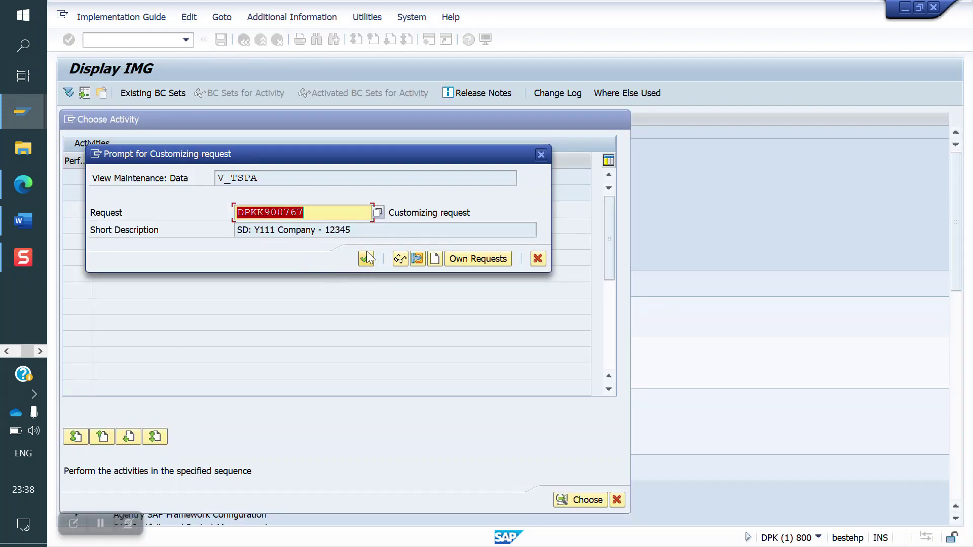
left_click(366, 254)
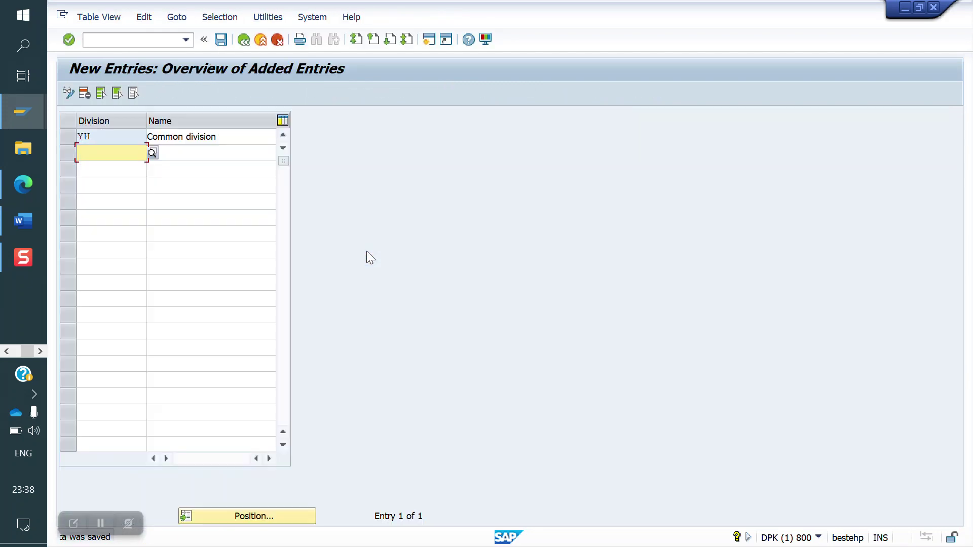
left_click(128, 41)
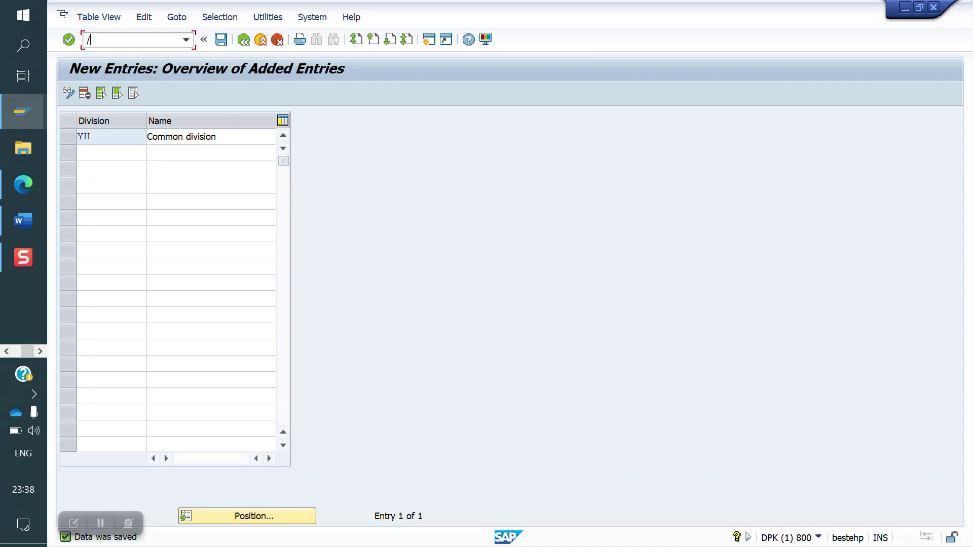
left_click(243, 40)
left_click(244, 39)
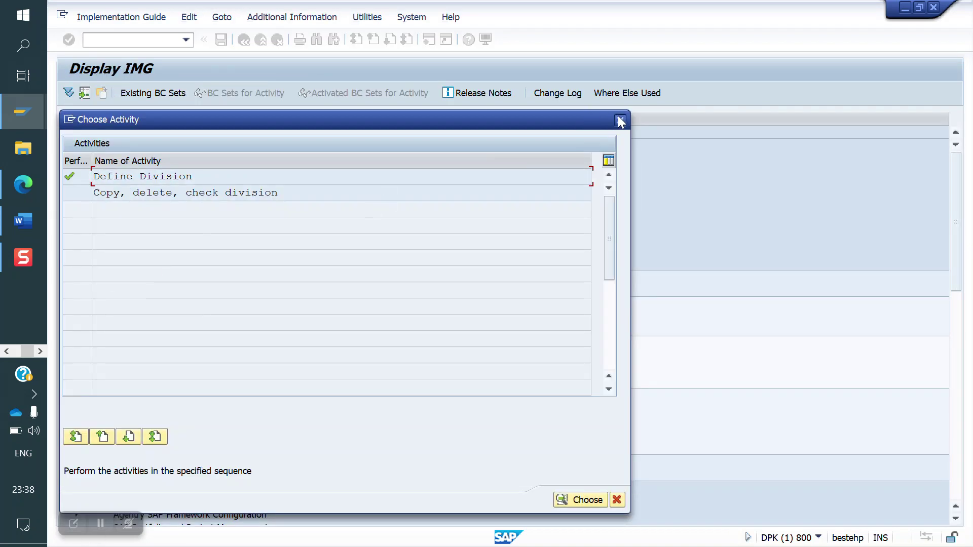
left_click(621, 121)
- Collapse the Definition node and open Assign division to sales organization under Assignment, Sales and Distribution
left_click(94, 330)
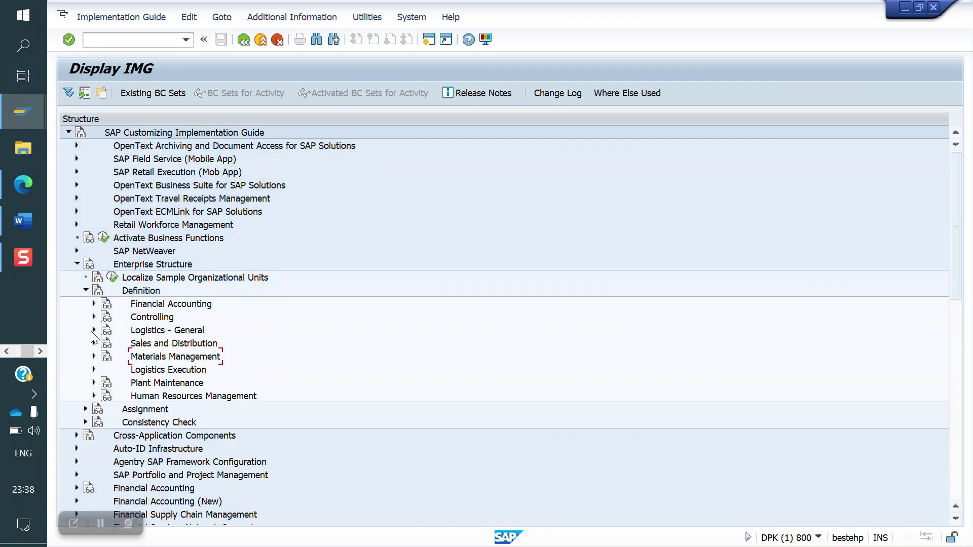
left_click(85, 291)
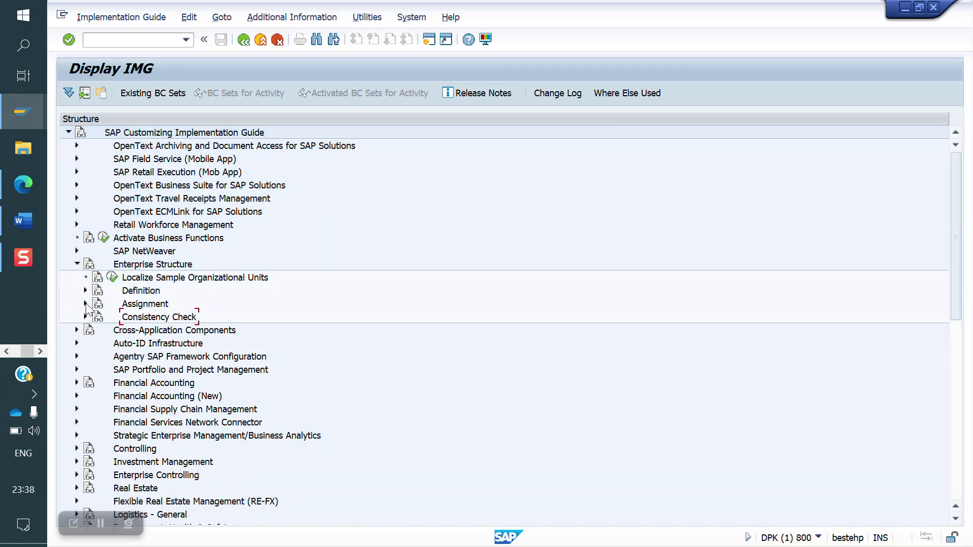
left_click(86, 304)
left_click(94, 356)
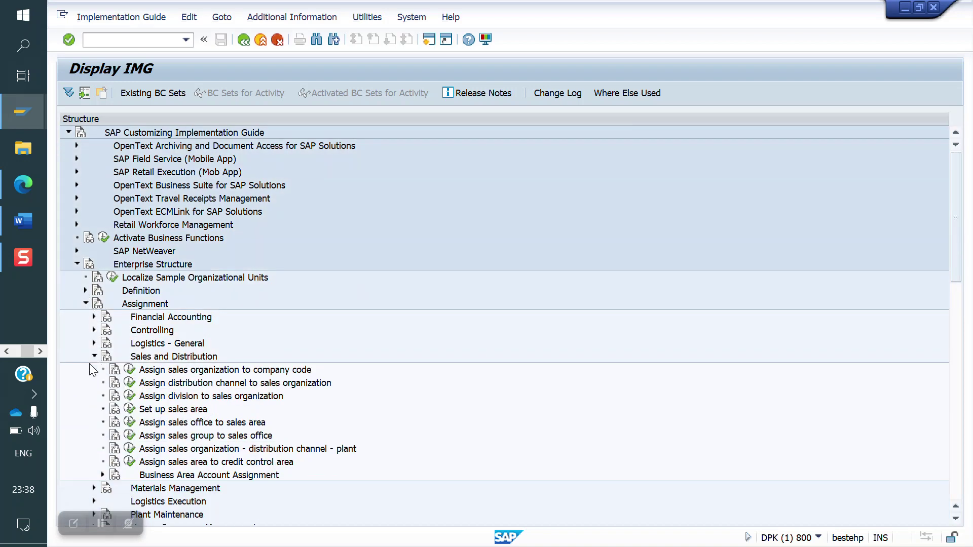
left_click(130, 396)
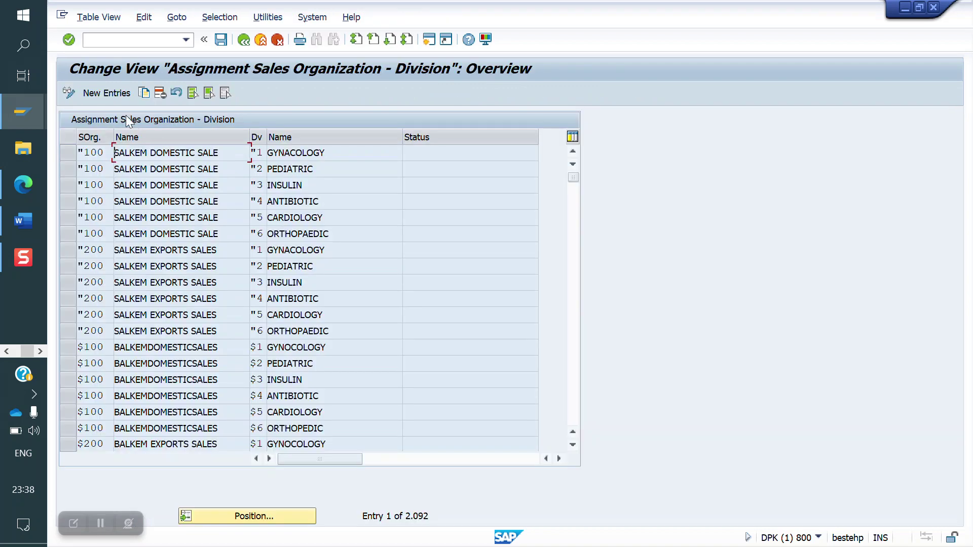
- Assign division YH to sales organization YO10, save it to the proposed customizing request and return to the IMG
left_click(106, 93)
key("Return")
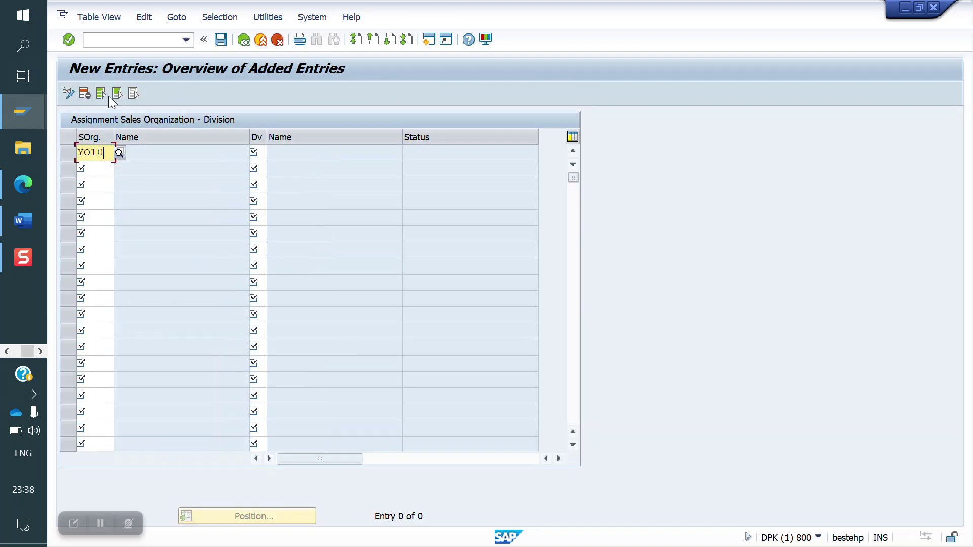
key("Tab")
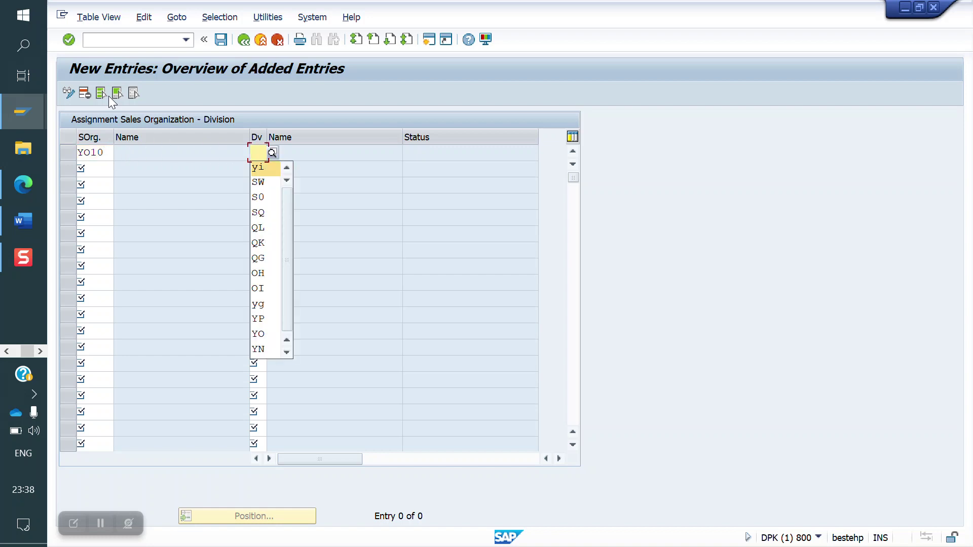
type("yh")
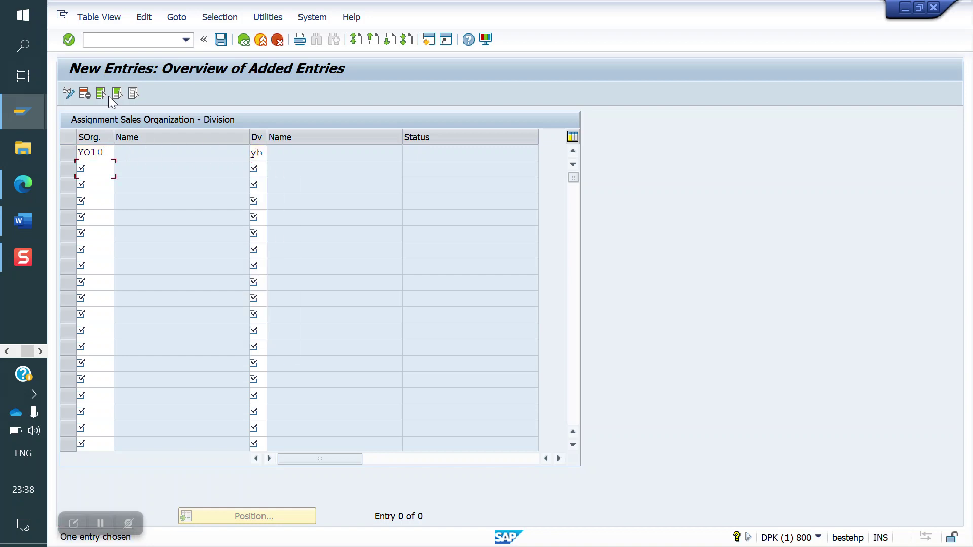
key("Return")
left_click(221, 40)
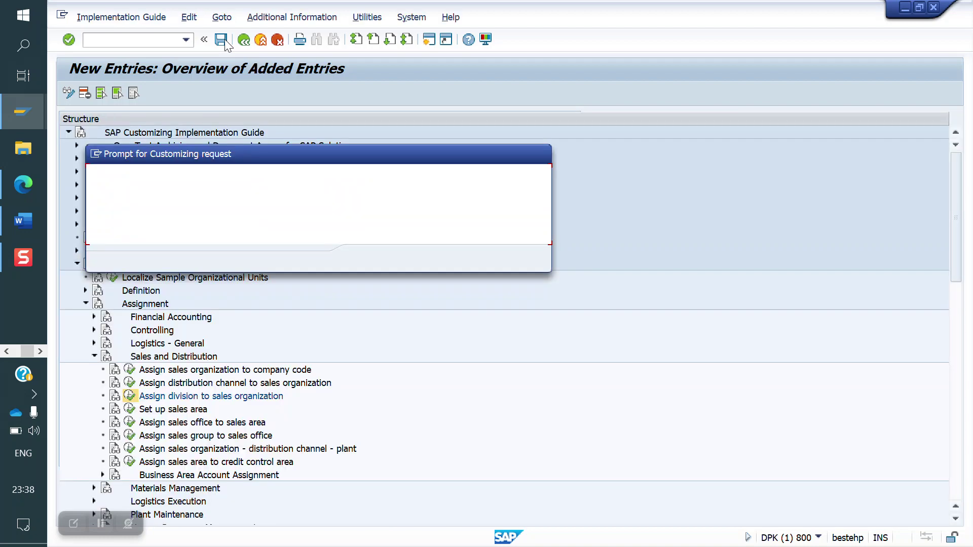
left_click(365, 260)
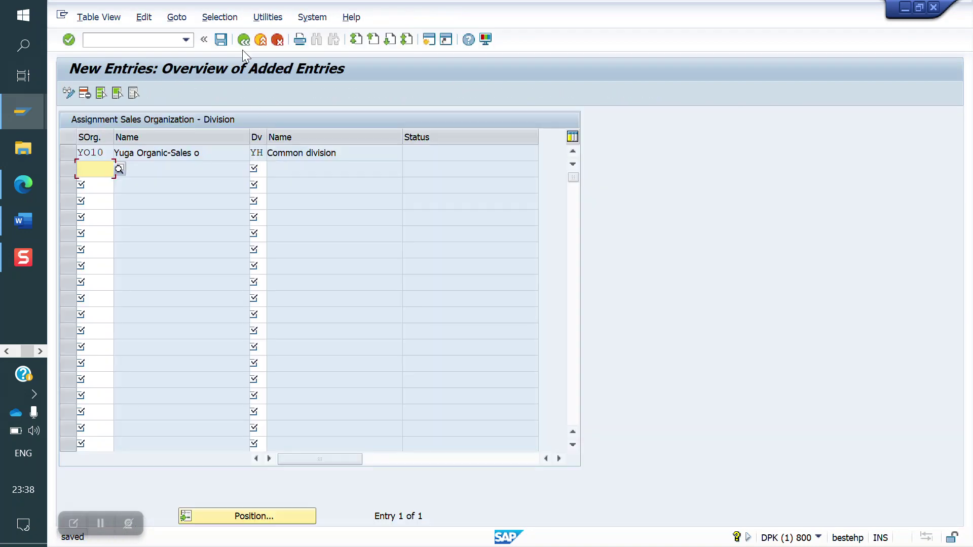
left_click(244, 40)
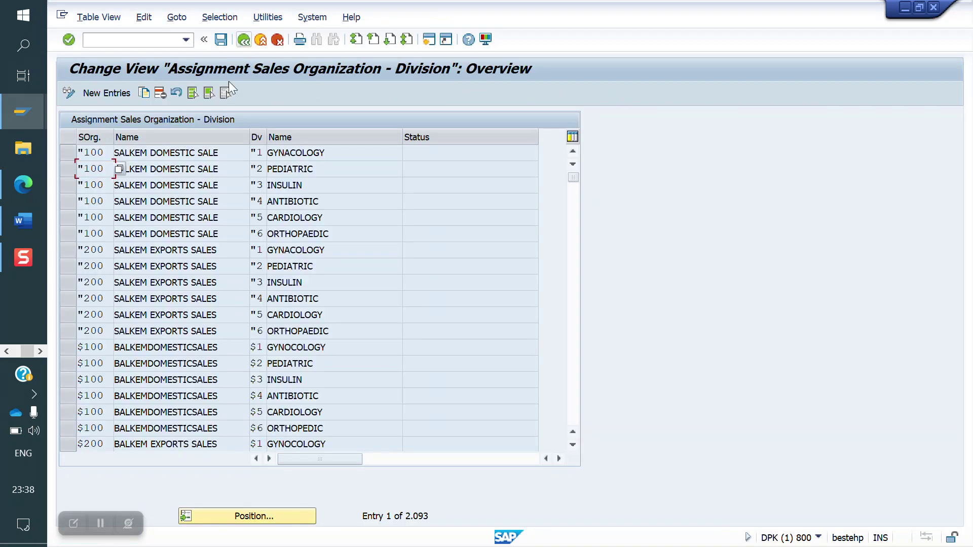
left_click(240, 43)
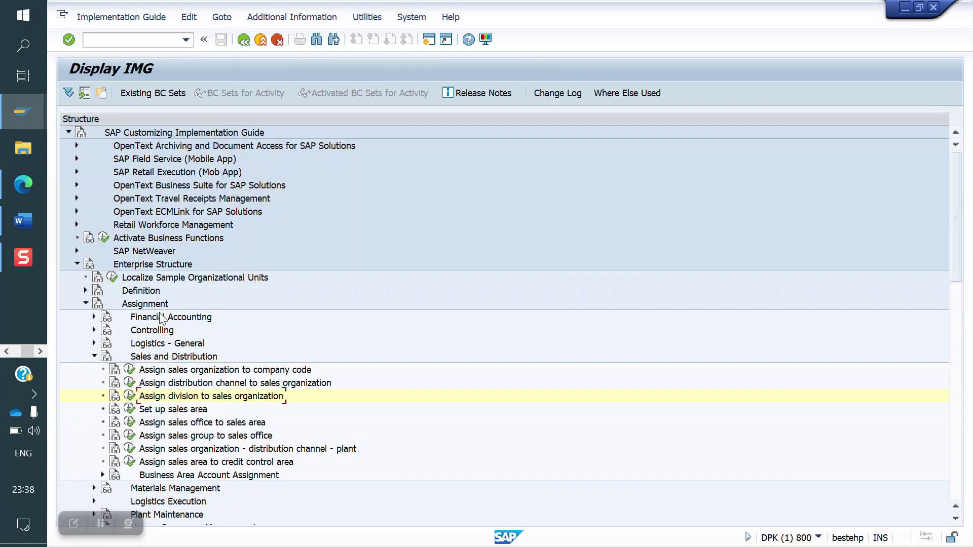
- Open Set up sales area and add an entry combining sales organization YO10, distribution channel YD and division YH
left_click(129, 409)
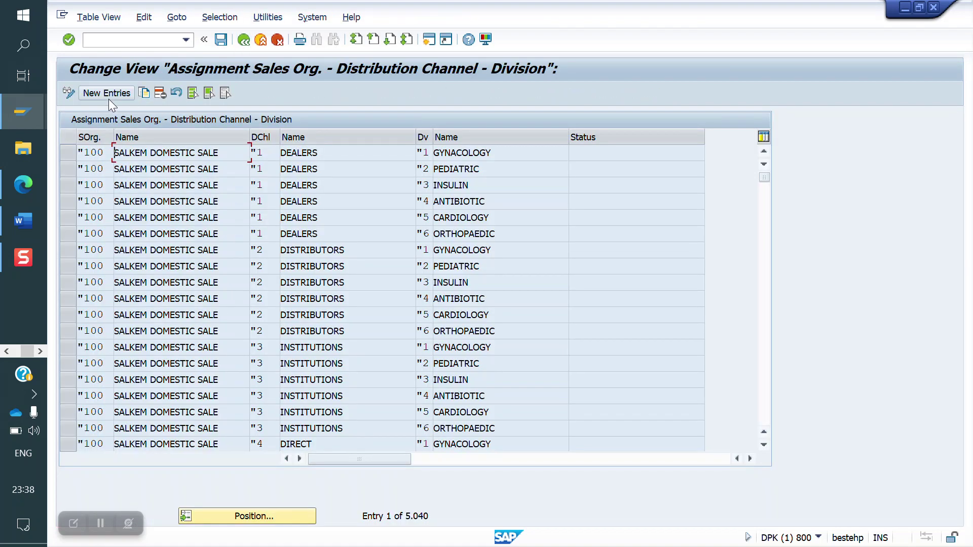
left_click(106, 93)
type("YO10")
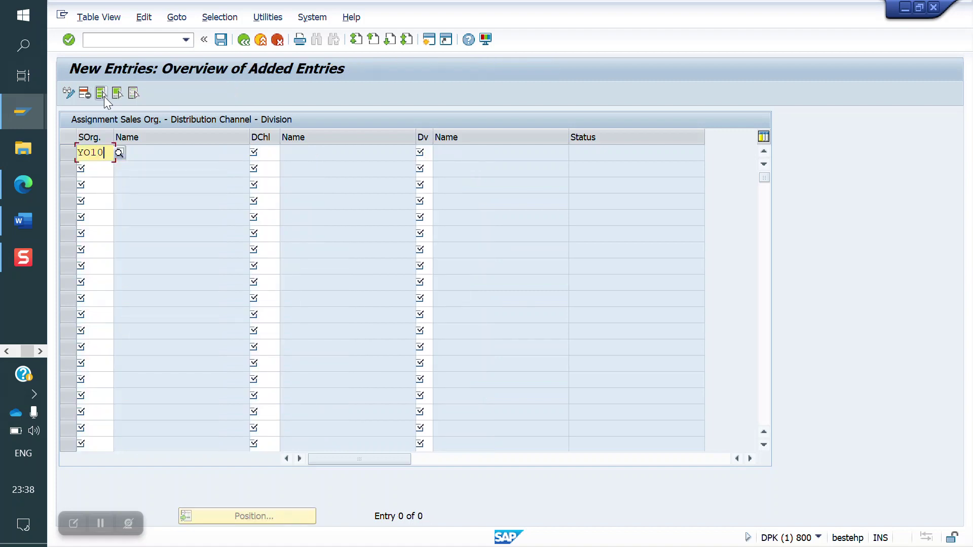
key("Tab")
type("YD")
key("Tab")
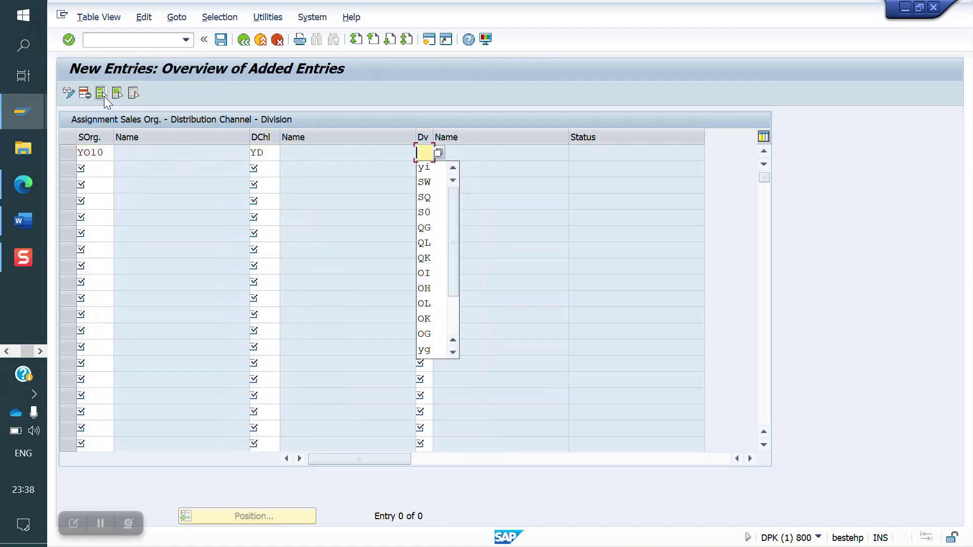
type("YH")
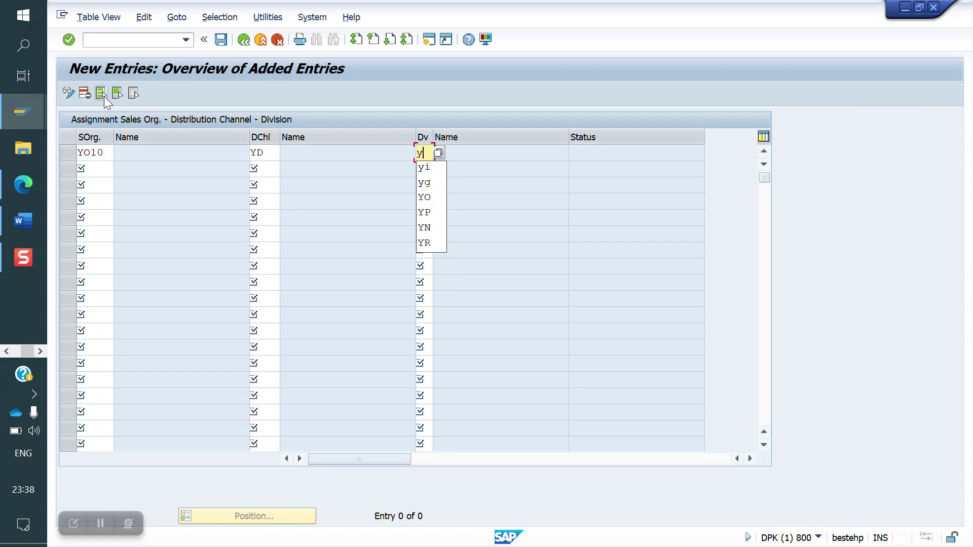
key("Return")
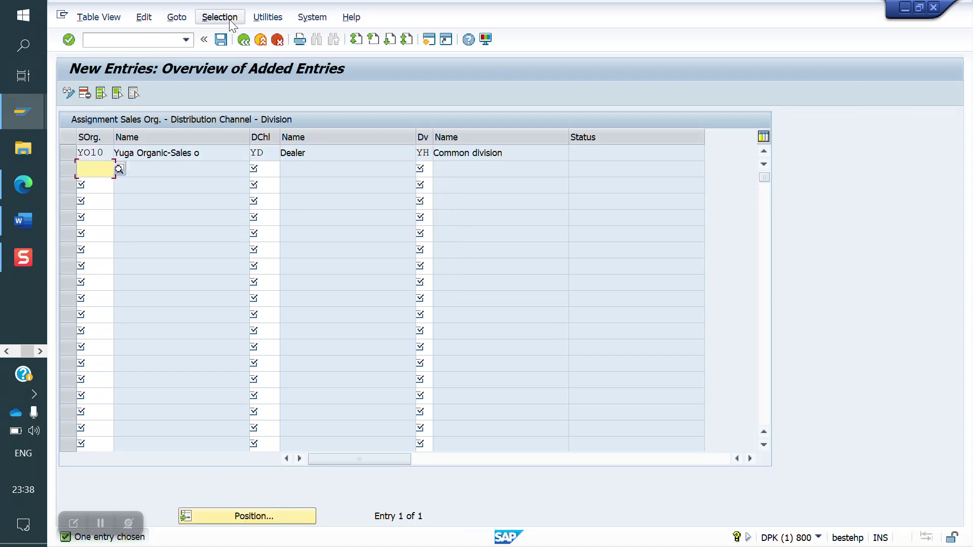
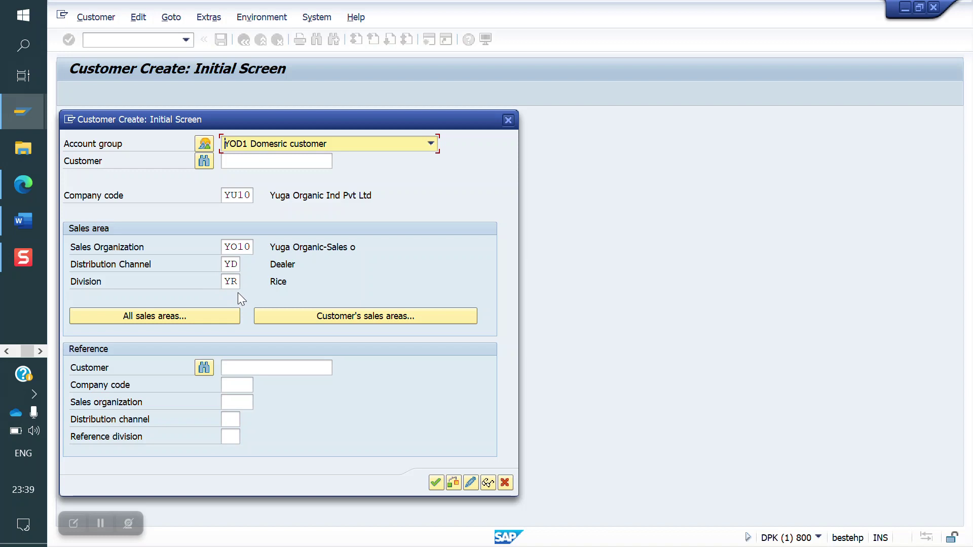
- Try to create a YOD1 customer for sales area YO10, YD, YR, and cancel the customer creation
left_click(236, 282)
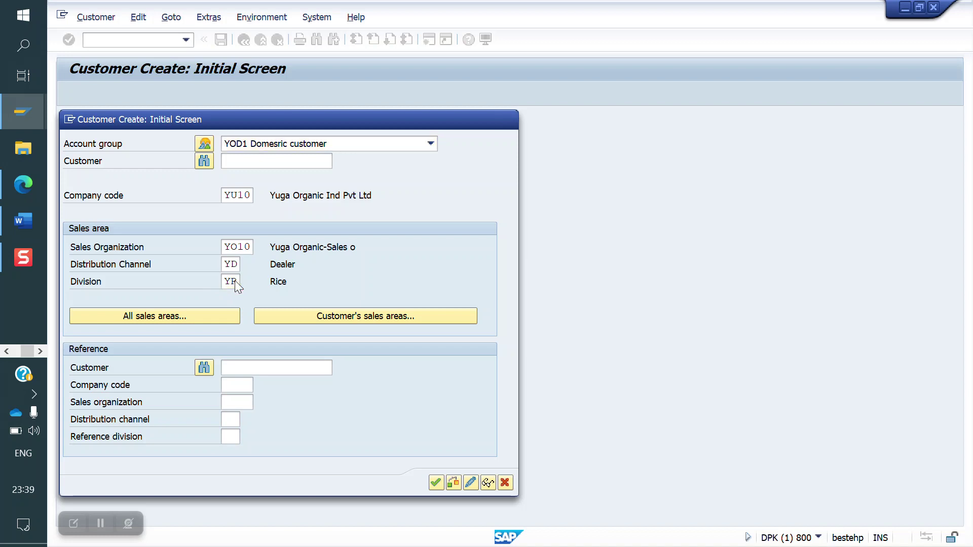
key("Return")
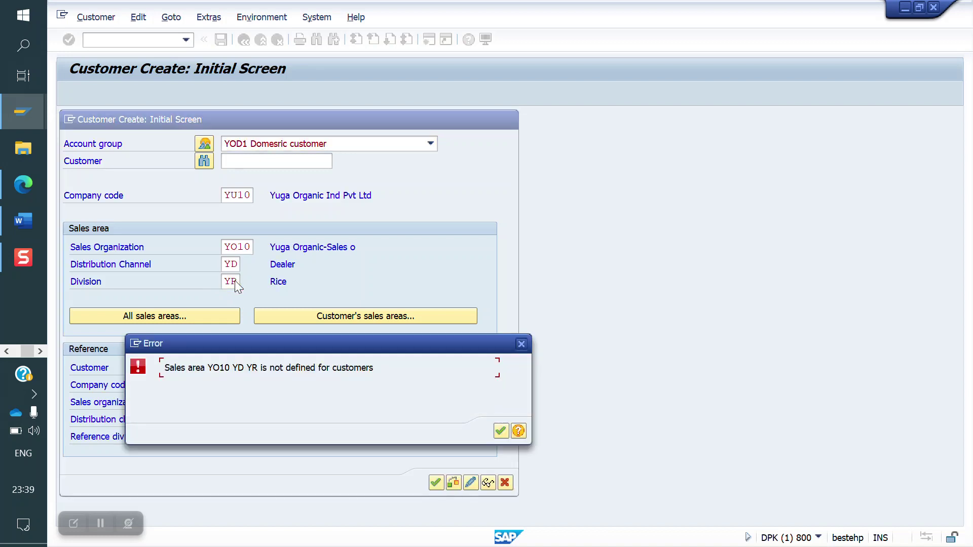
key("Return")
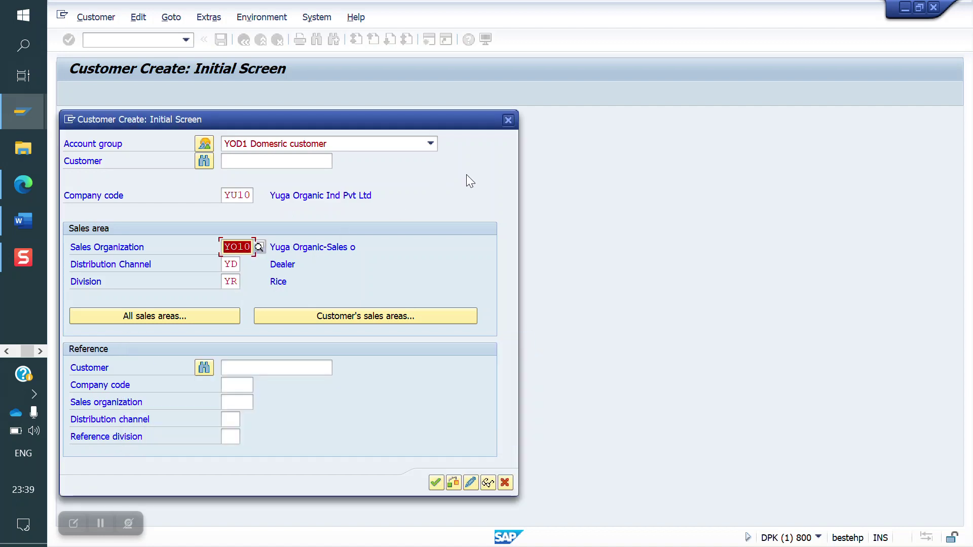
left_click(509, 121)
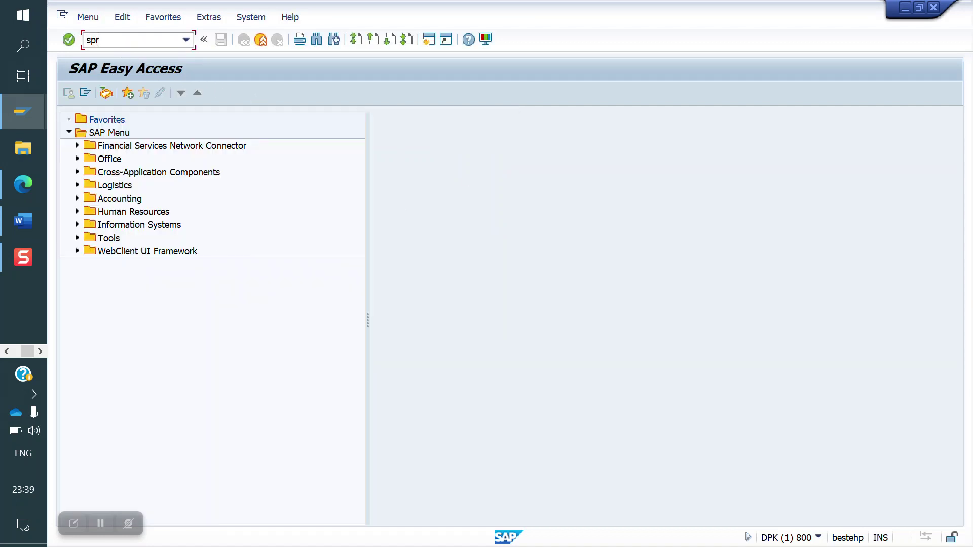
- Run transaction SPRO, display the SAP Reference IMG and open Define Common Divisions under Sales and Distribution, Master Data
key("Return")
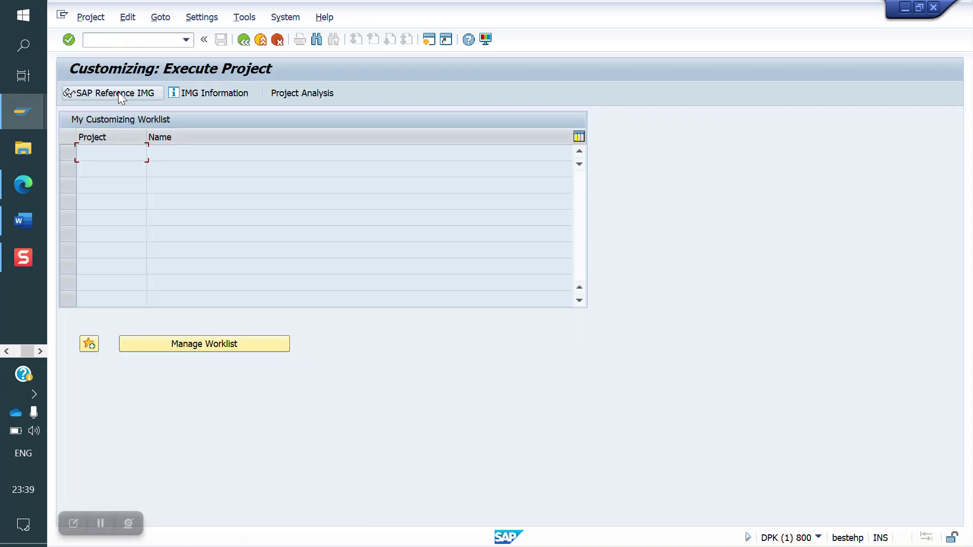
left_click(117, 93)
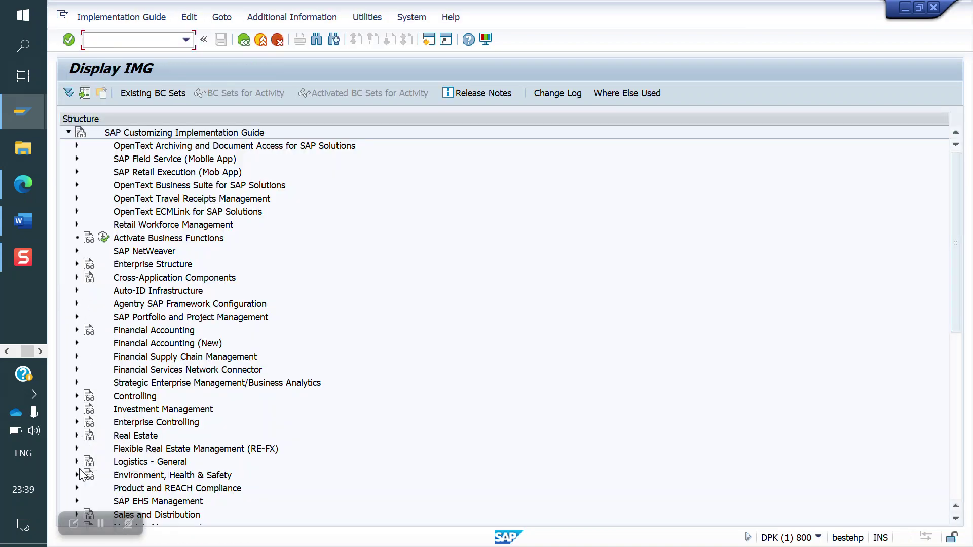
scroll(86, 503, "down", 2)
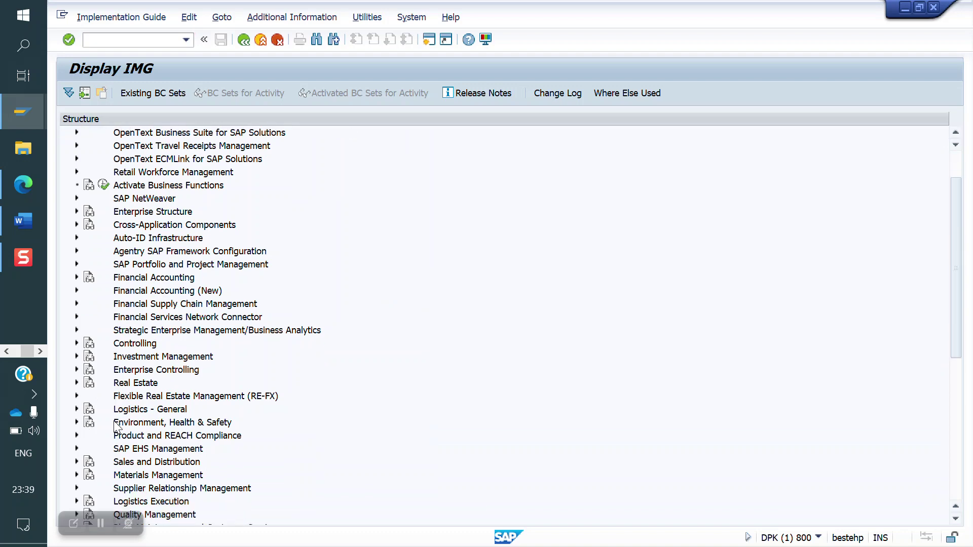
left_click(77, 462)
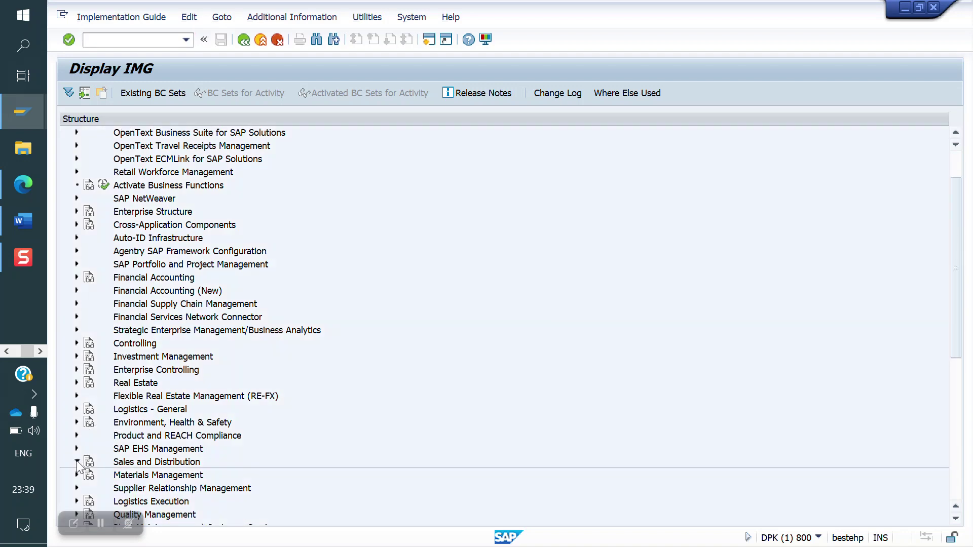
left_click(85, 251)
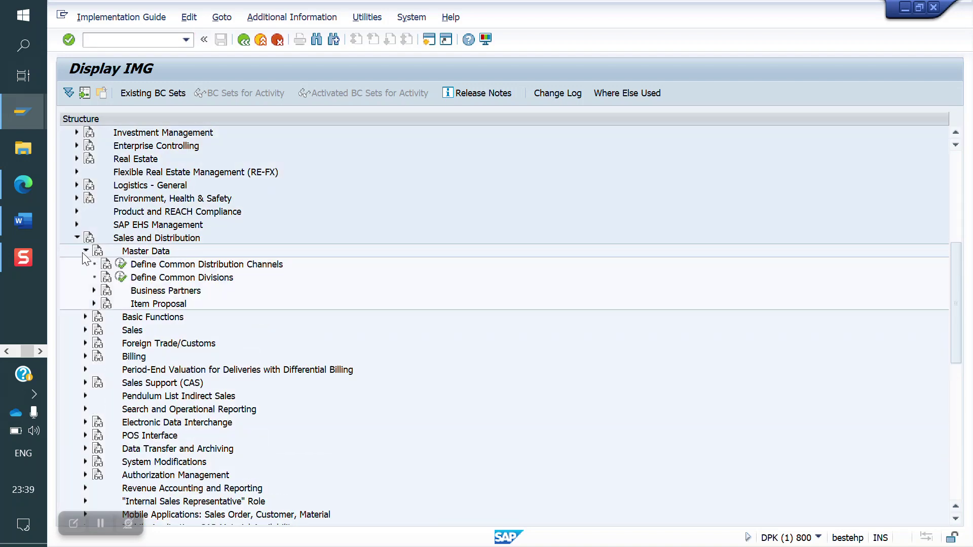
left_click(121, 278)
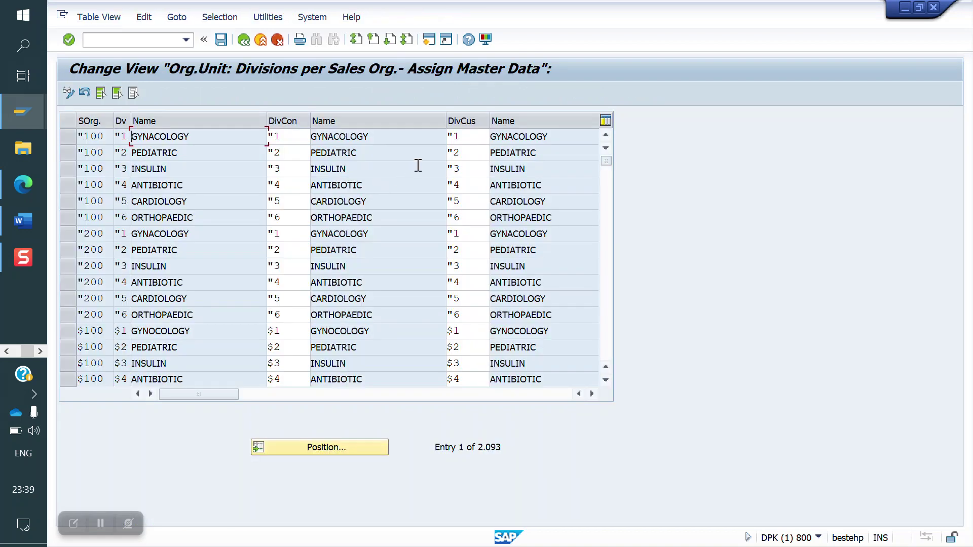
- Position the division assignments at sales organization YO10 and set the customer division of row OH to OH
left_click(333, 444)
type("yo10")
key("Return")
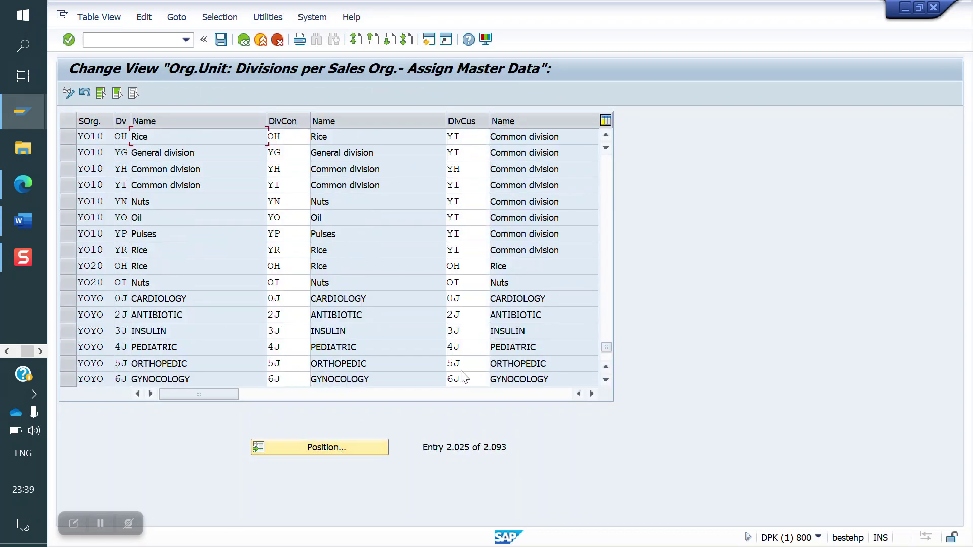
left_click(465, 135)
key("BackSpace")
key("BackSpace")
type("OH")
key("Escape")
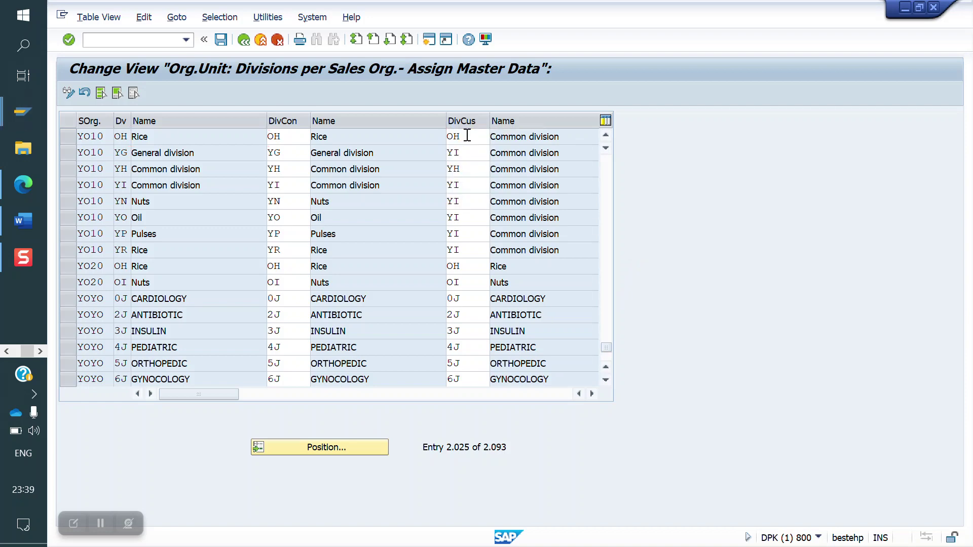
- Set the customer division to YG for General division YG and to YN for Nuts division YN in YO10
key("Down")
key("BackSpace")
type("G")
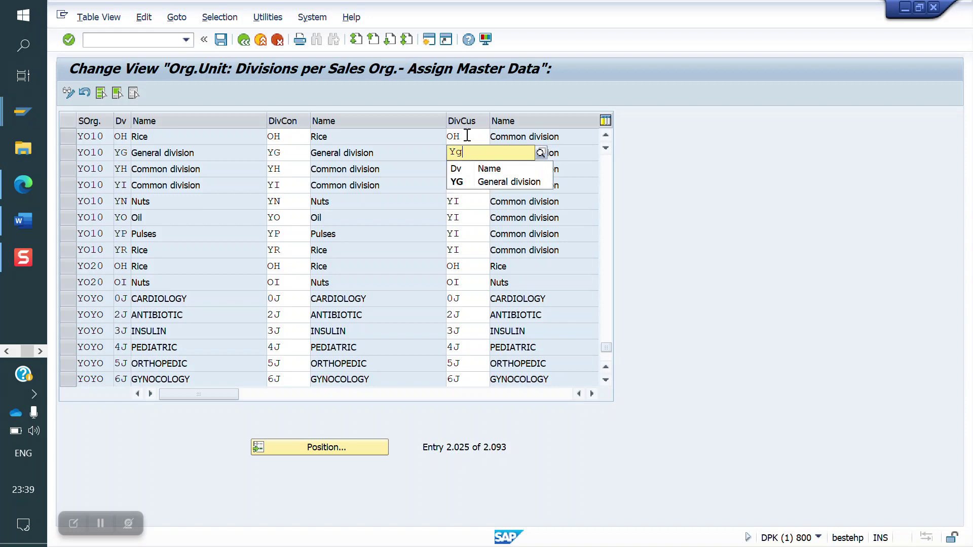
key("Escape")
key("Down")
key("Down")
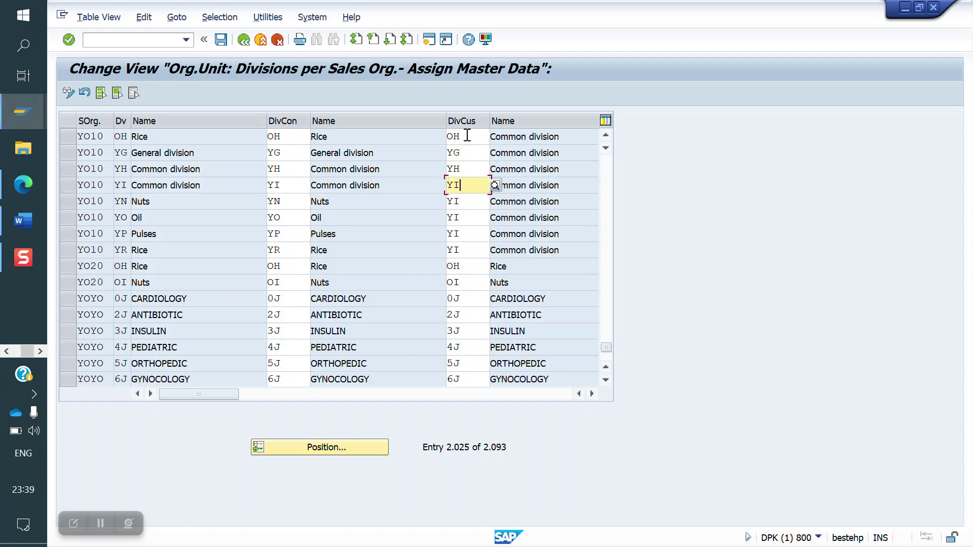
key("Down")
key("BackSpace")
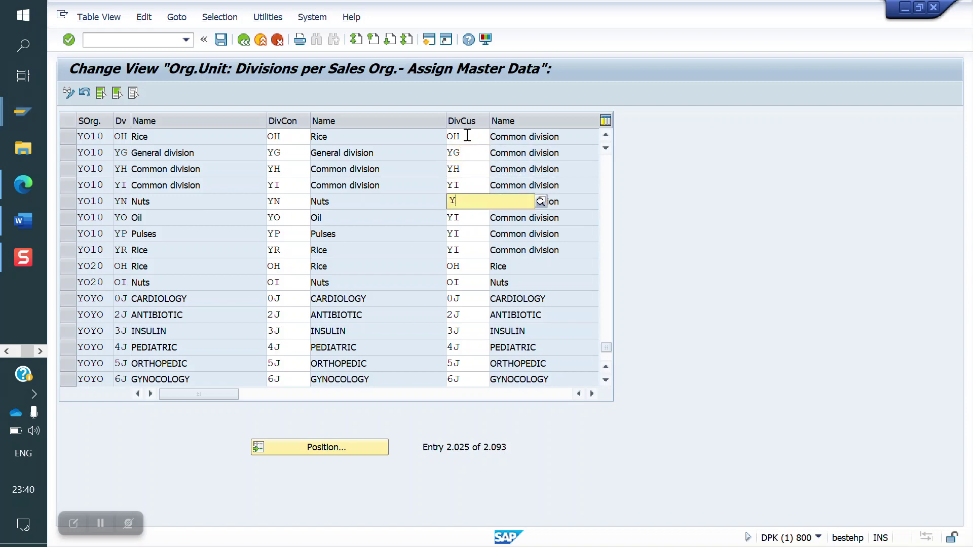
type("n")
key("Escape")
key("Down")
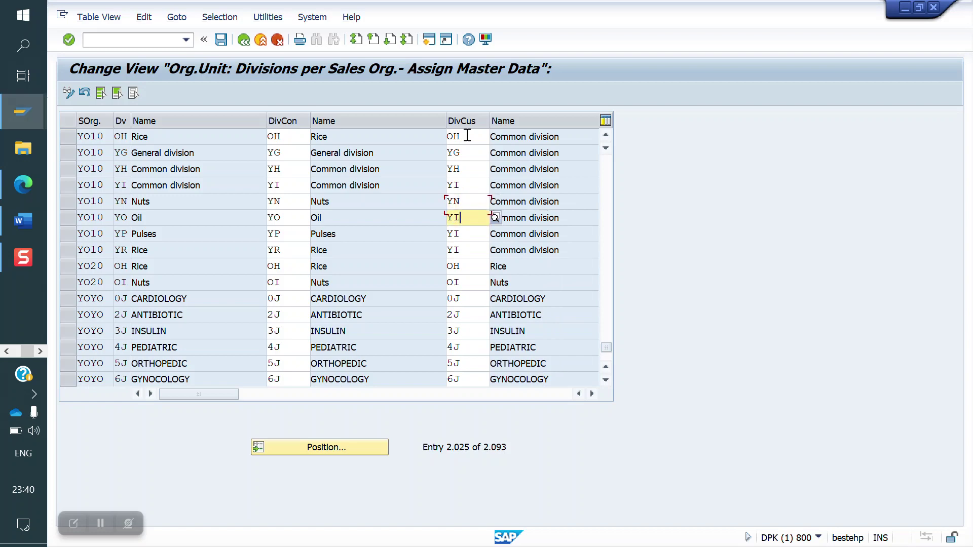
- Set the customer division to YO for the YO10 Oil row and to YP for the Pulses row
key("BackSpace")
type("o")
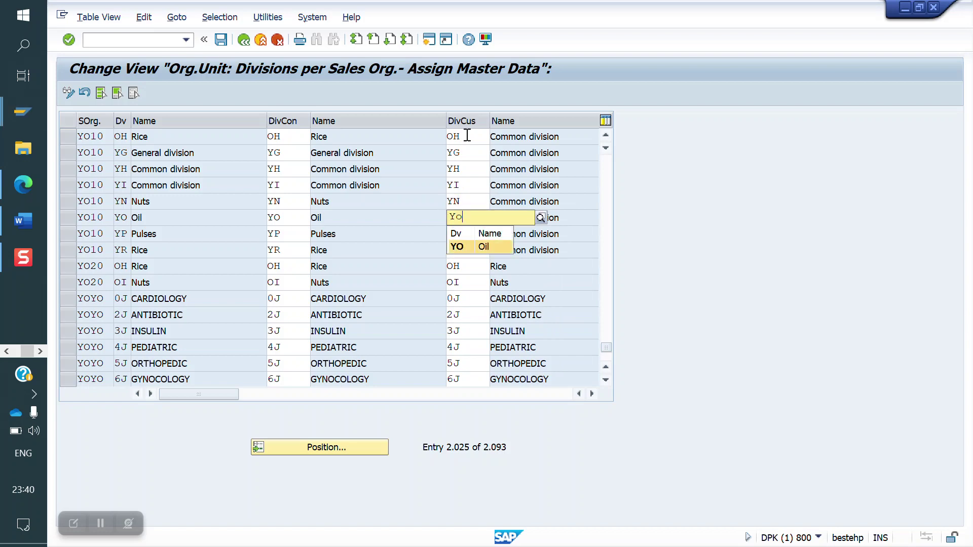
key("Escape")
key("Down")
key("BackSpace")
type("p")
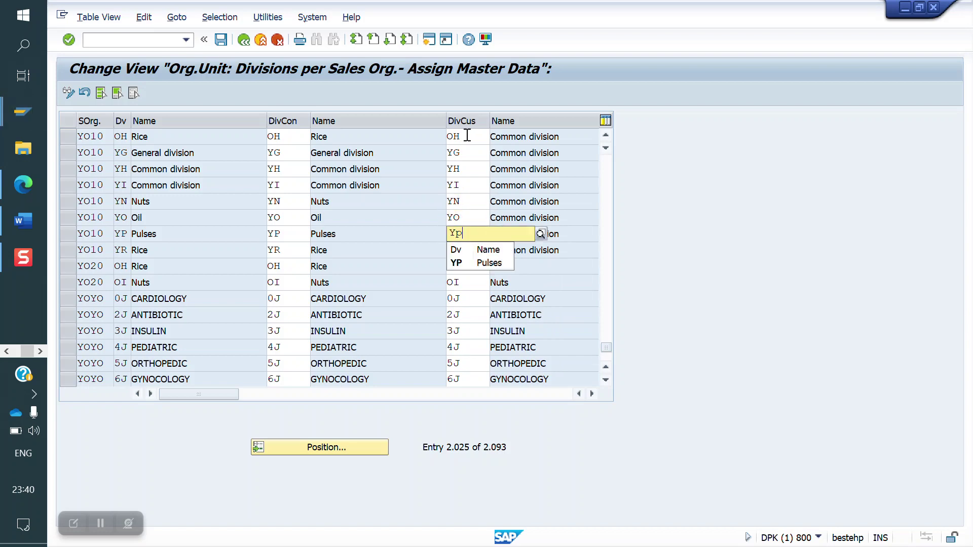
key("Escape")
- Set the customer division of YO10 Rice row YR to YR and save the division assignments
key("Down")
key("BackSpace")
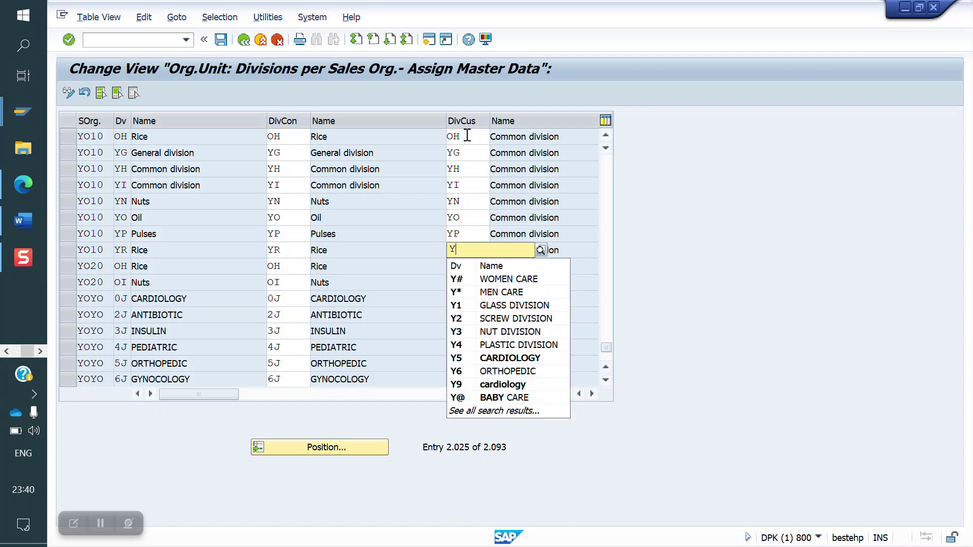
type("r")
key("Escape")
key("Return")
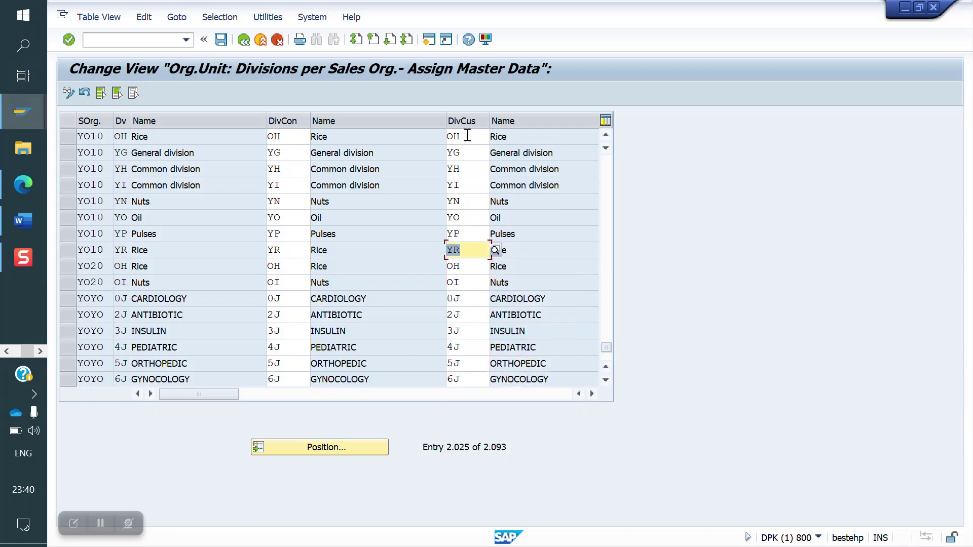
left_click(220, 41)
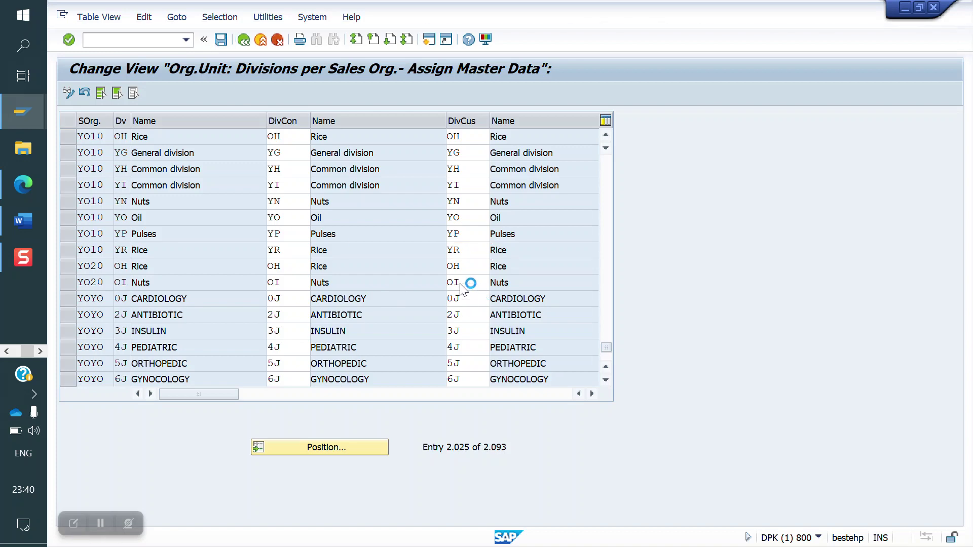
left_click(366, 258)
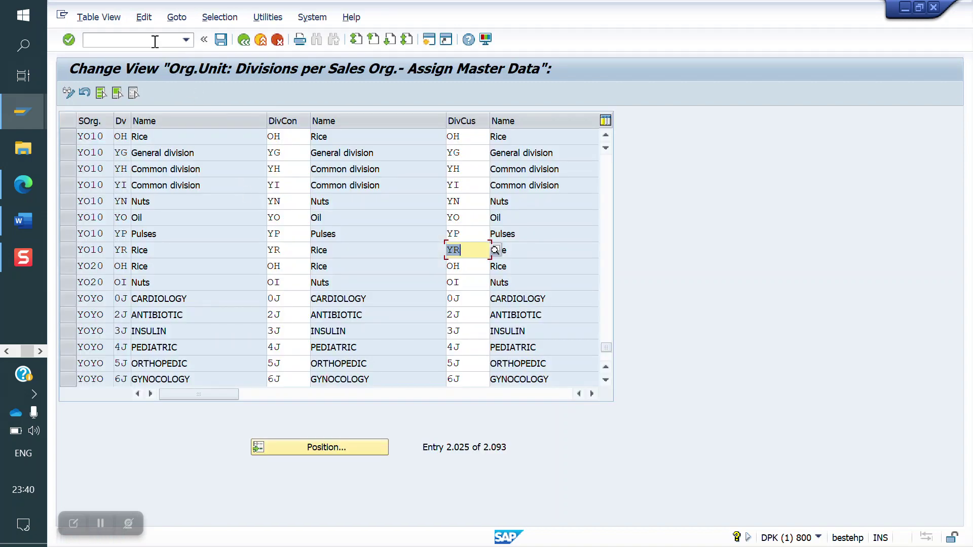
- Run transaction XD01 and start a YOD1 customer in sales area YO10, YD, YR, entering an unused customer account number
left_click(157, 43)
type("/nxd01")
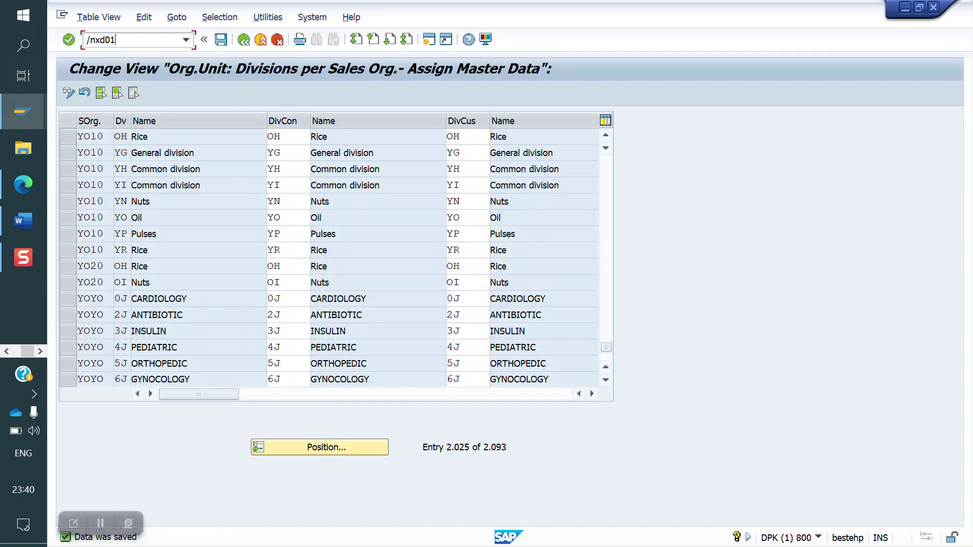
key("Return")
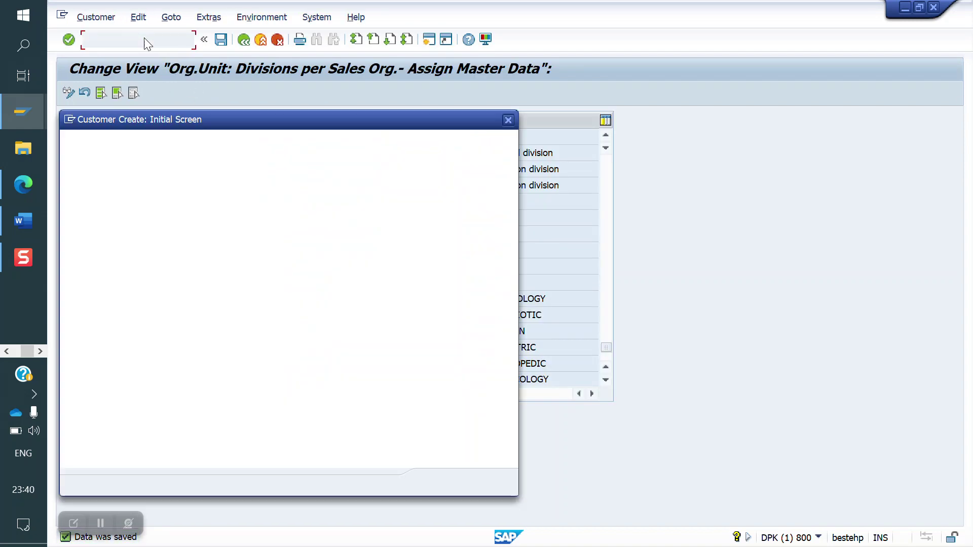
key("Return")
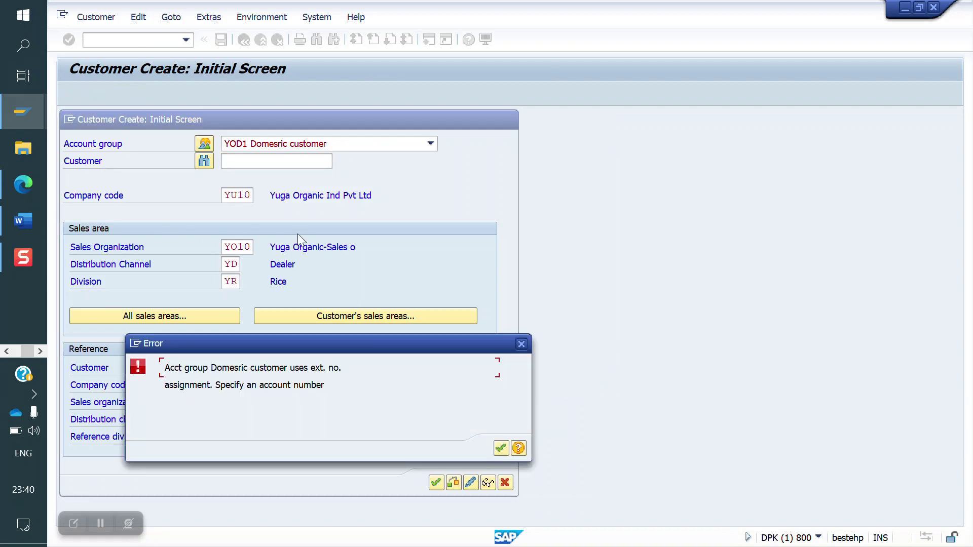
key("Return")
type("0000500006")
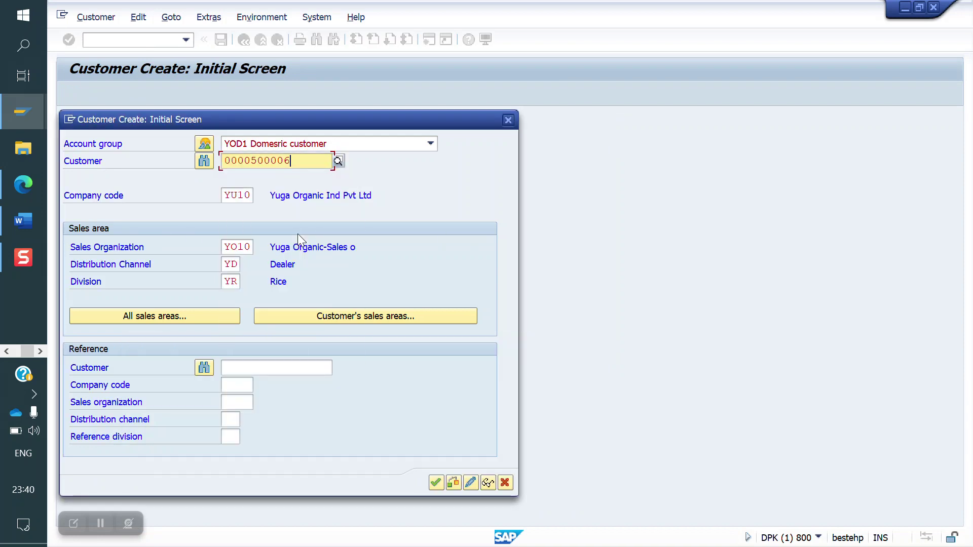
key("Return")
type("10")
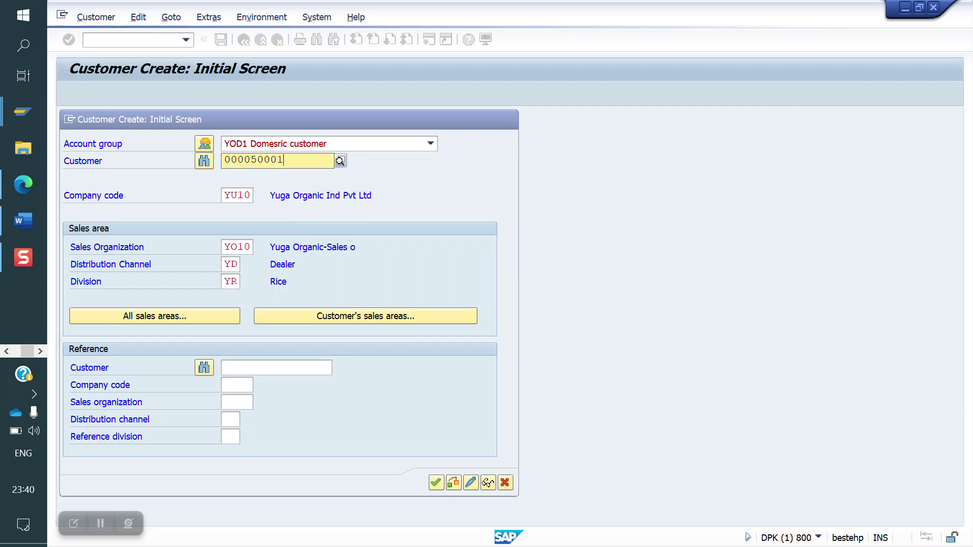
key("Return")
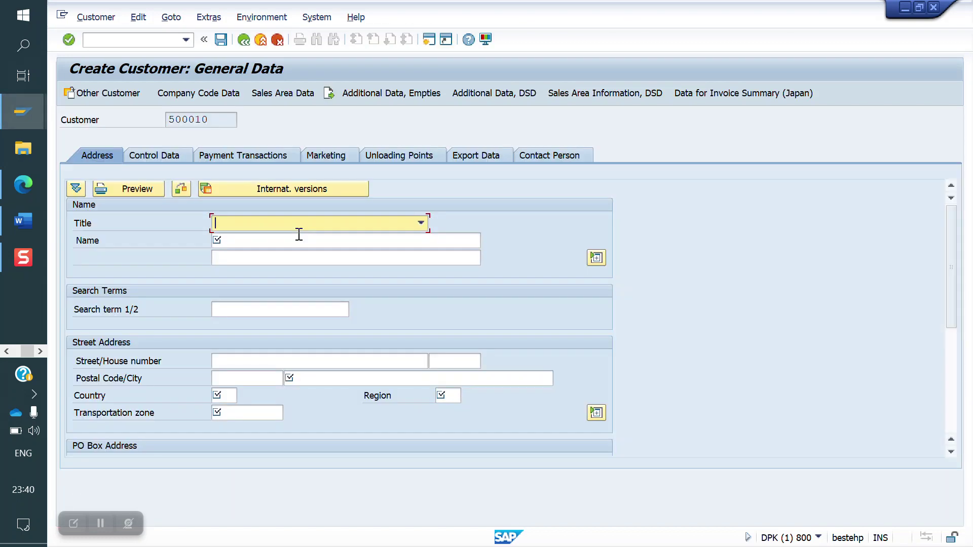
- Fill in the new customer's name as Yuga organic Ind Pvt Ltd 222
left_click(299, 236)
key("Down")
key("Return")
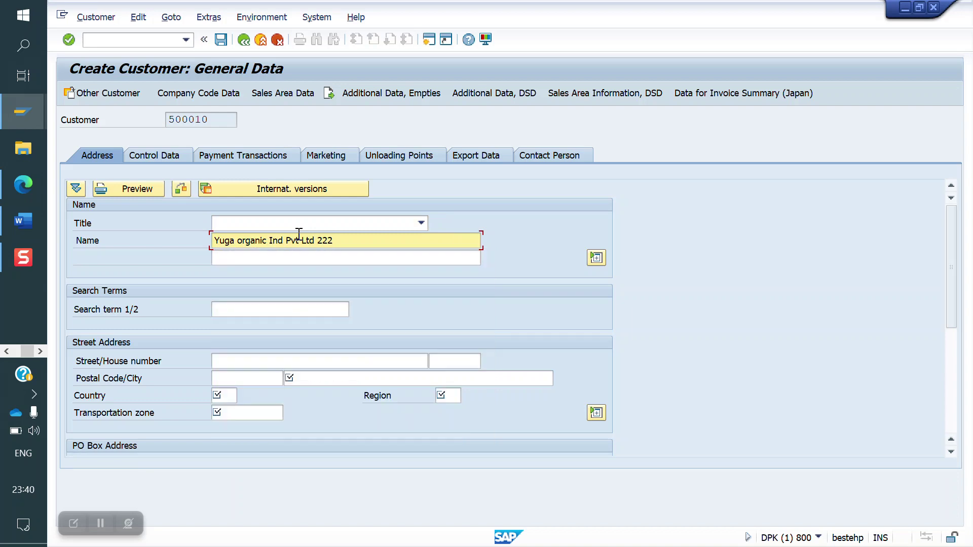
- Change the customer's name to Yuga organic Ind Pvt Ltd common divion and enter hydrabad as the city
key("BackSpace")
key("BackSpace")
key("BackSpace")
type("c")
key("Return")
key("Down")
key("Return")
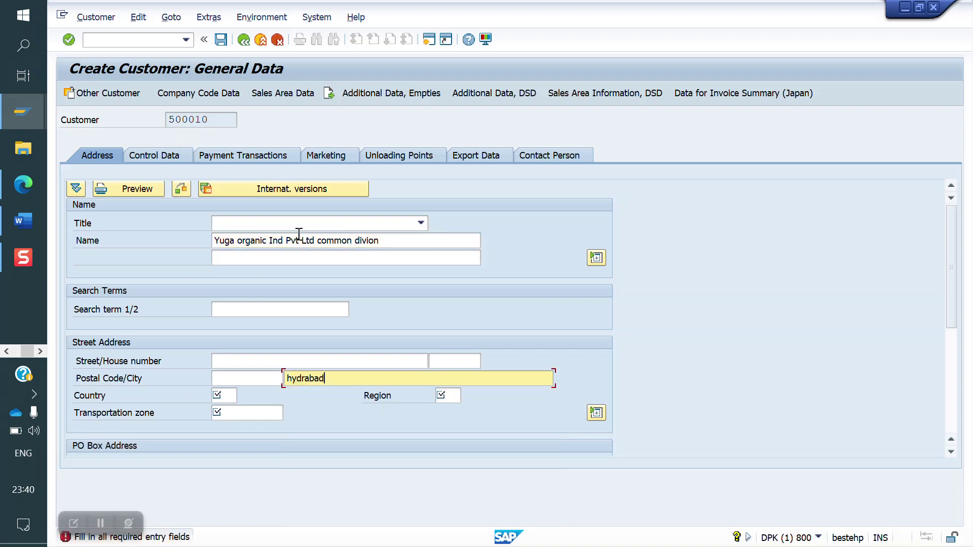
left_click(254, 378)
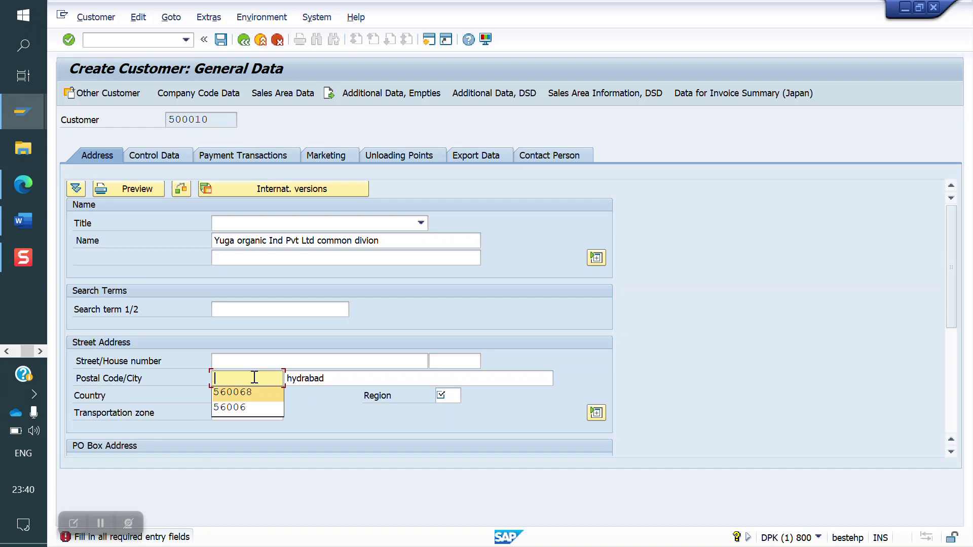
key("Down")
key("Return")
key("Return")
type("in")
key("Return")
key("Down")
key("Return")
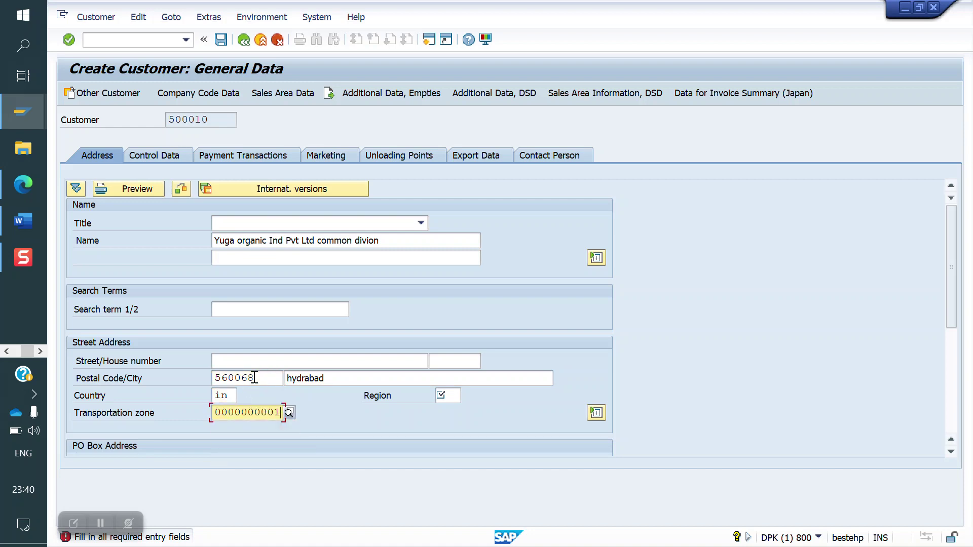
- Set the customer's region to 01 and confirm the general address data
left_click(441, 394)
key("Down")
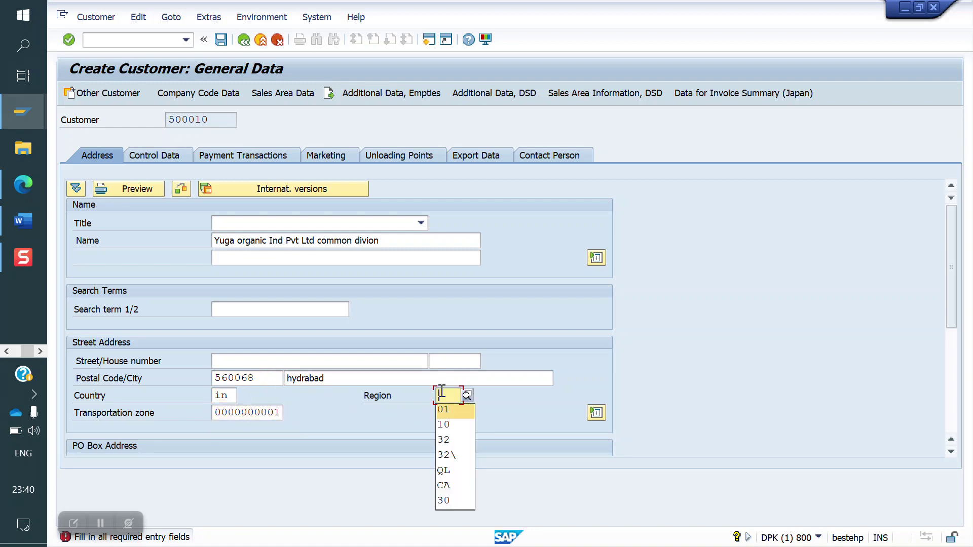
key("Return")
key("Return")
key("Return")
key("Return")
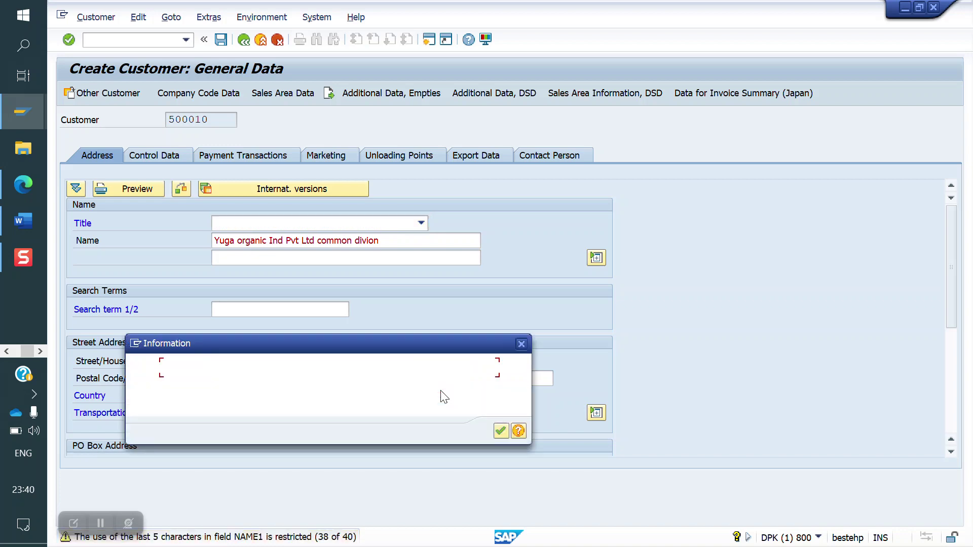
key("Return")
key("Return")
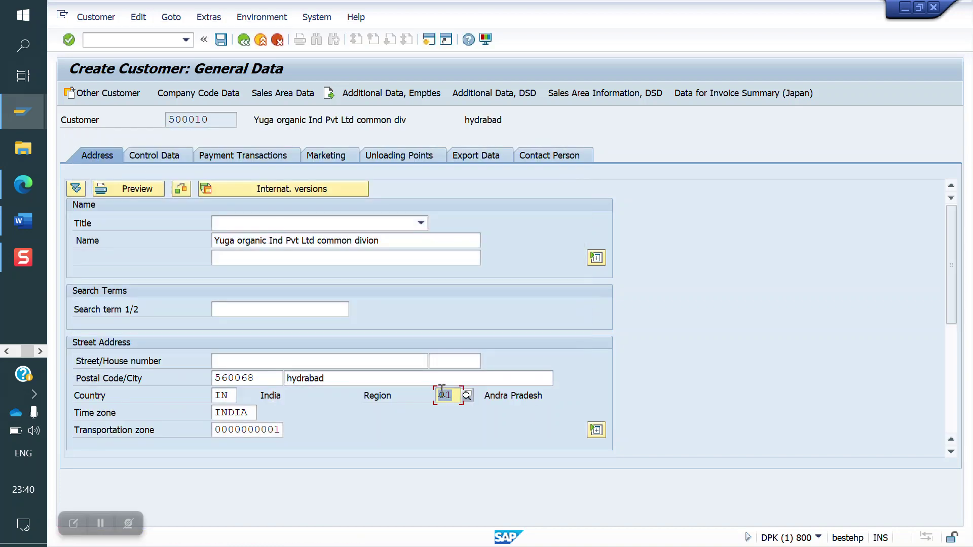
- In the customer's company code data, set the reconciliation account to 411100
left_click(214, 96)
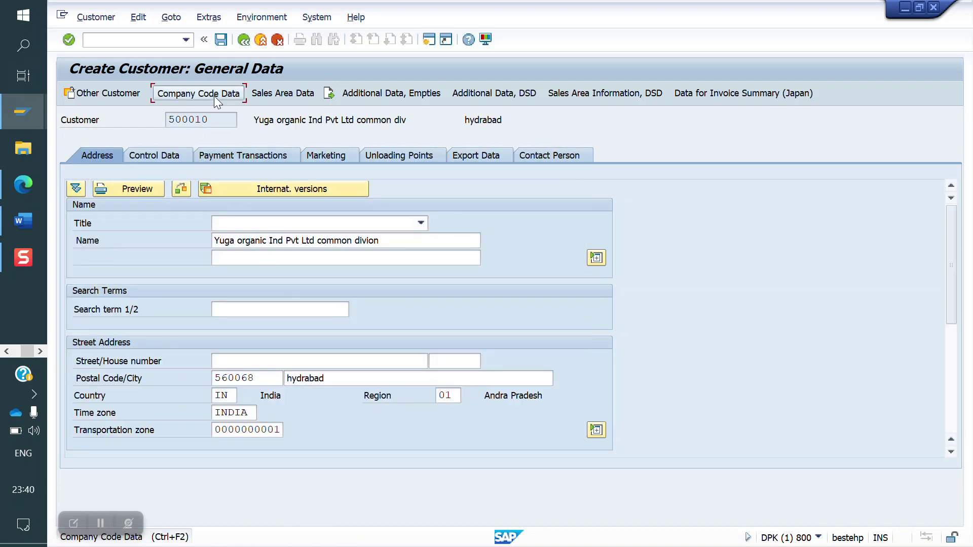
left_click(193, 223)
left_click(195, 233)
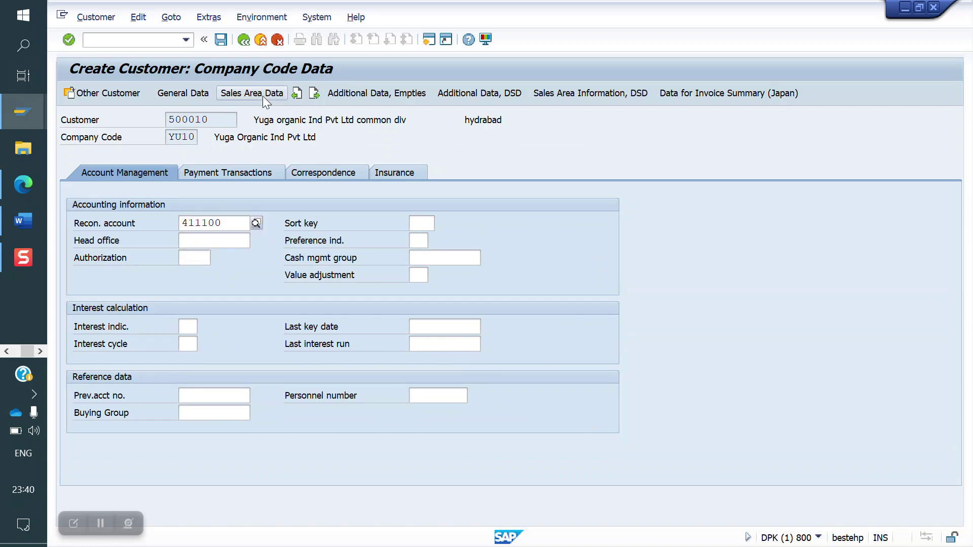
- In the customer's sales area shipping data, set shipping conditions 01 and delivering plant YO10
left_click(262, 96)
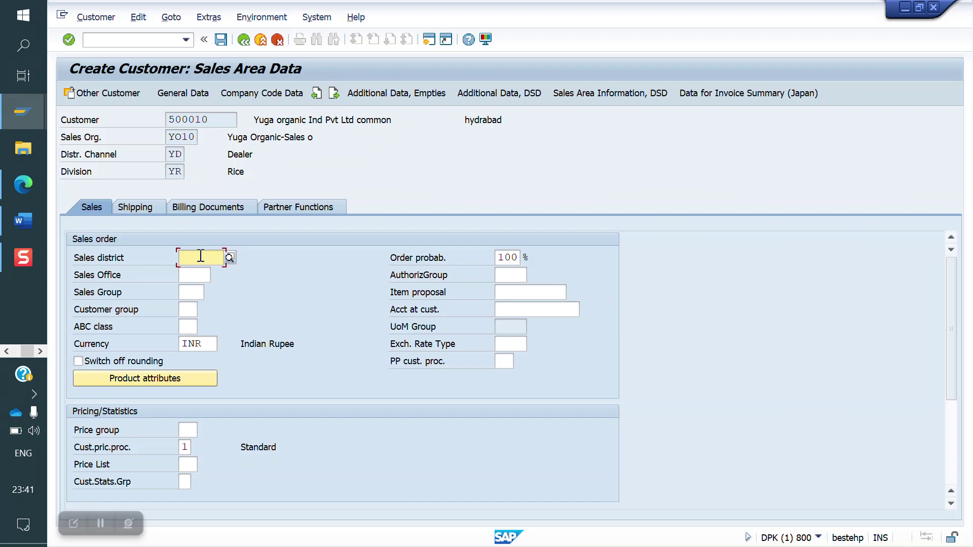
left_click(142, 209)
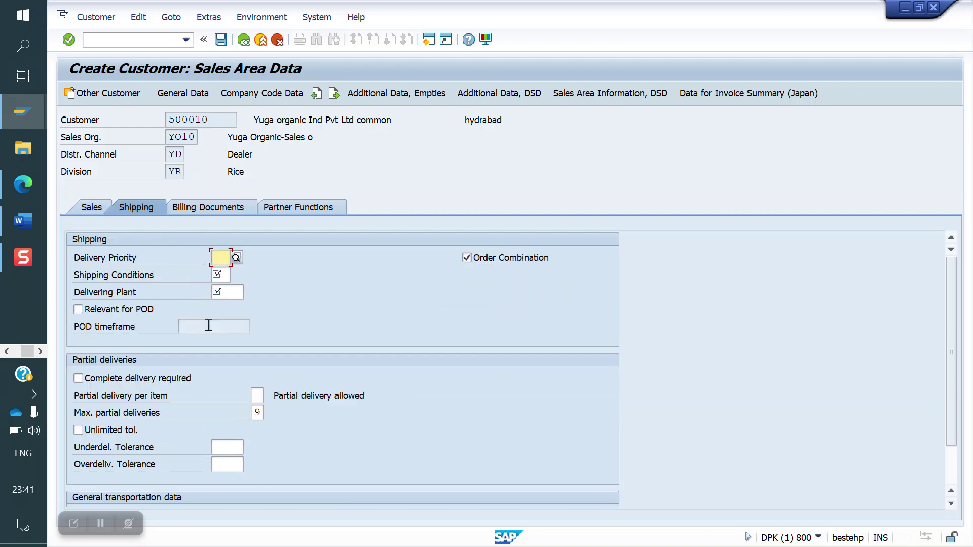
left_click(228, 274)
type("01")
type("YO10")
key("Return")
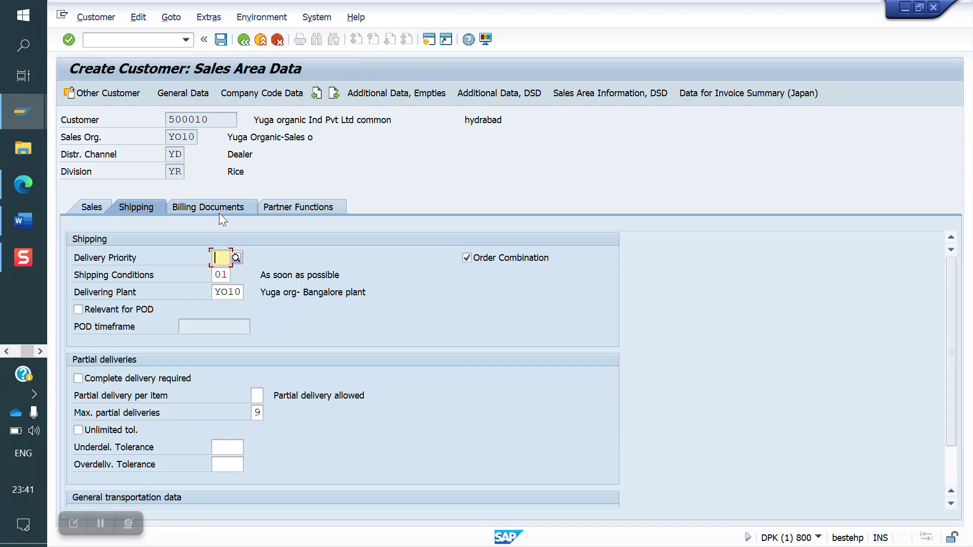
- In the billing data, set tax classification 1 for the UCGS, UIGS, USGS and UUGS tax categories
left_click(219, 209)
scroll(395, 470, "down", 5)
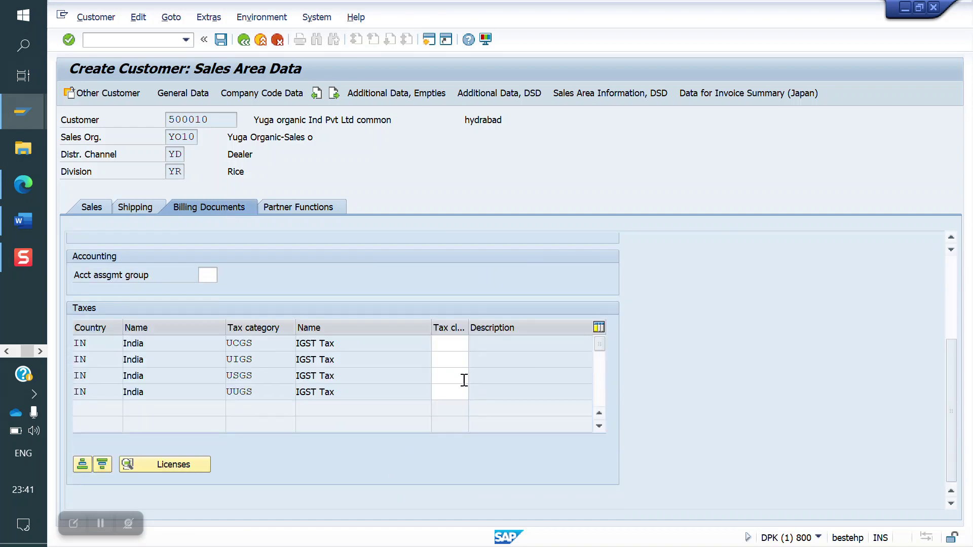
left_click(438, 343)
type("1")
key("Down")
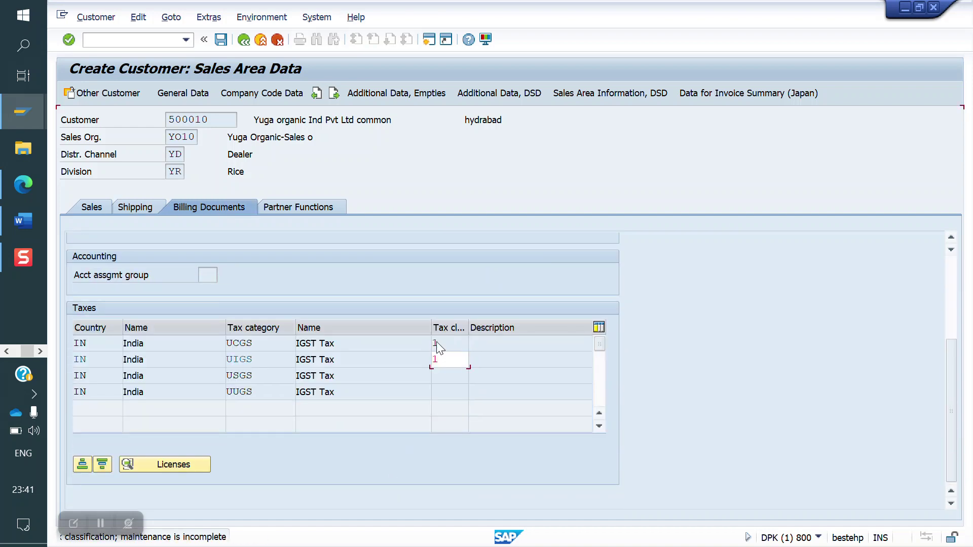
type("1")
key("Down")
type("1")
key("Down")
type("1")
key("Return")
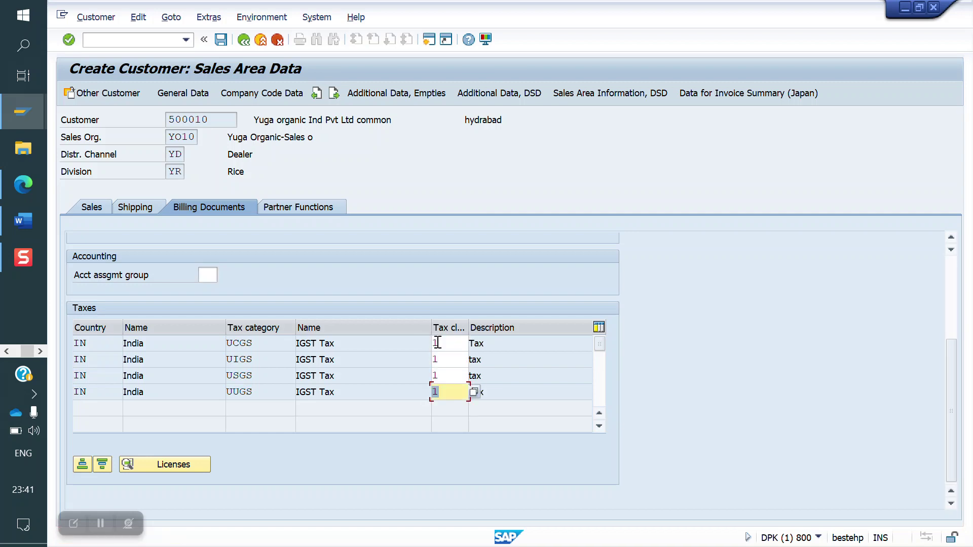
- Check the customer's partner functions, save the new customer and leave customer creation
left_click(303, 204)
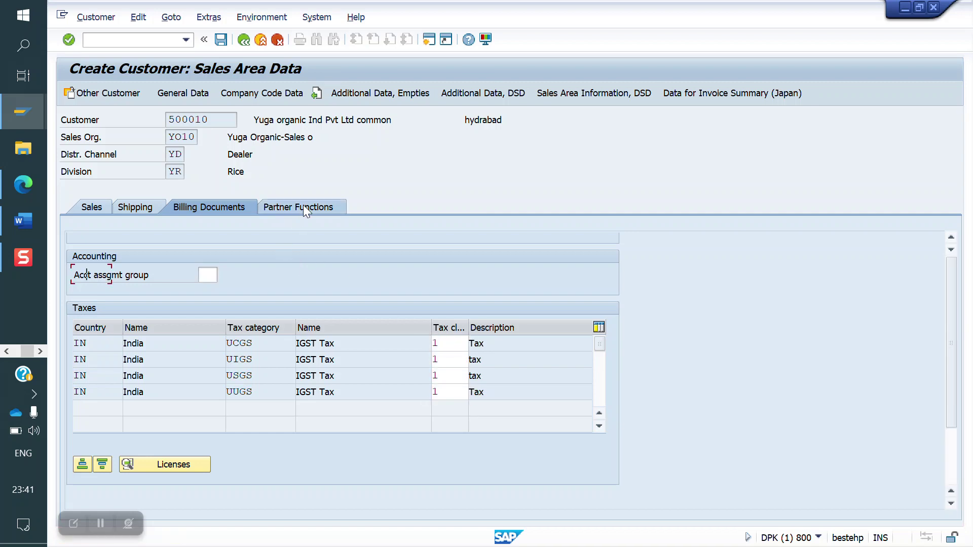
double_click(301, 278)
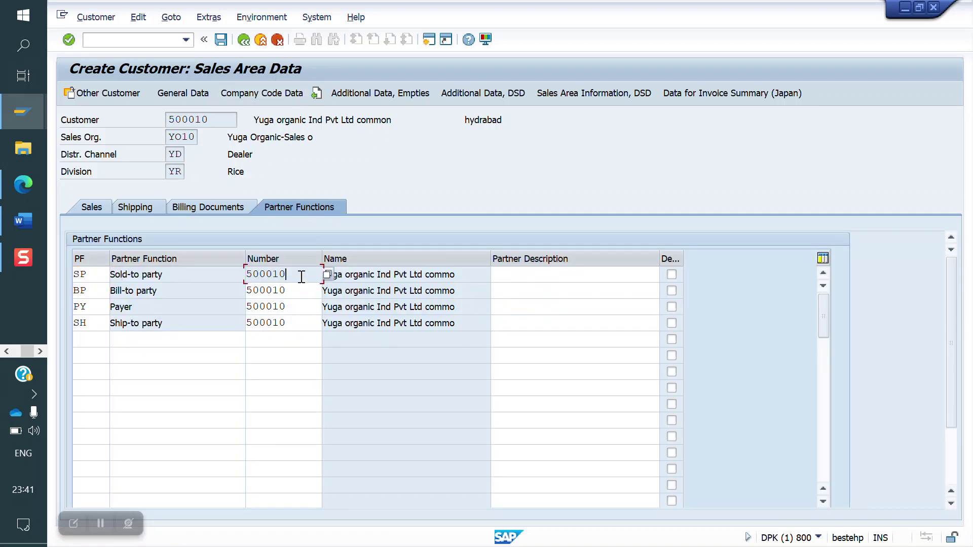
key("Home")
left_click(222, 39)
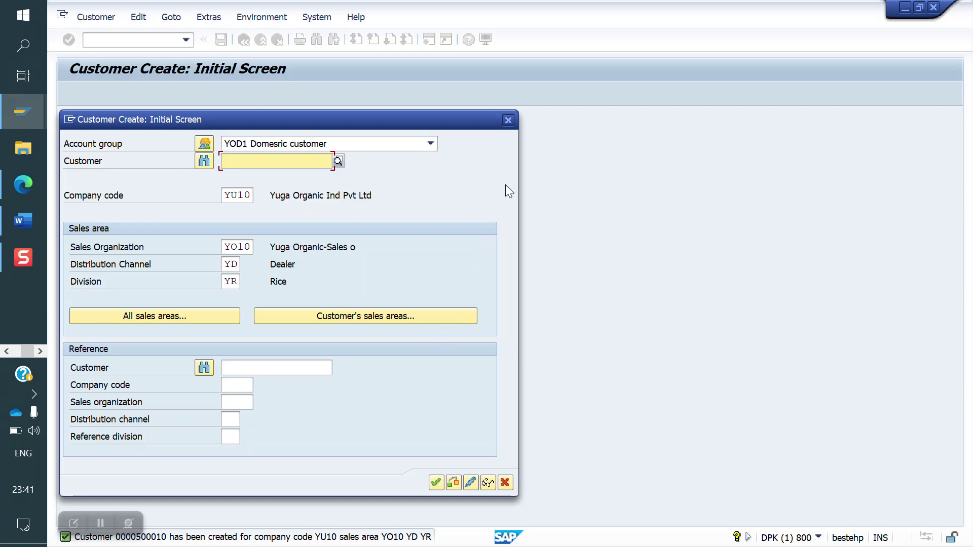
left_click(507, 121)
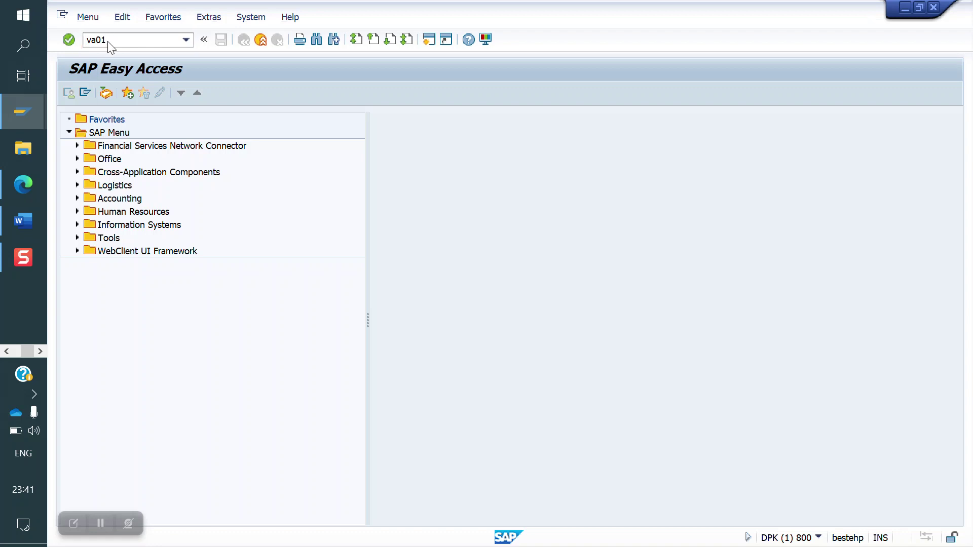
- Run transaction VA01 and start a Yuga org Order with the new customer's number as sold-to party
key("Return")
key("Return")
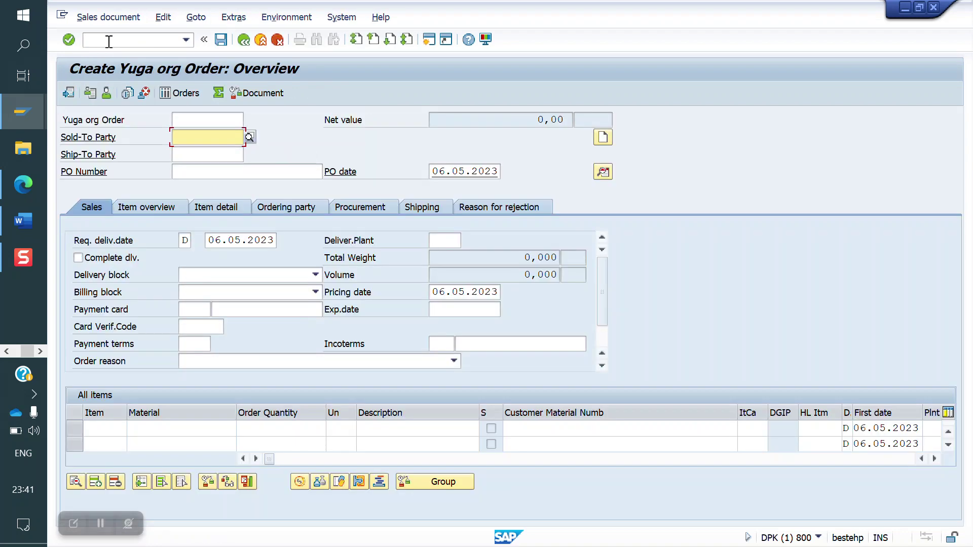
type("500010")
key("Return")
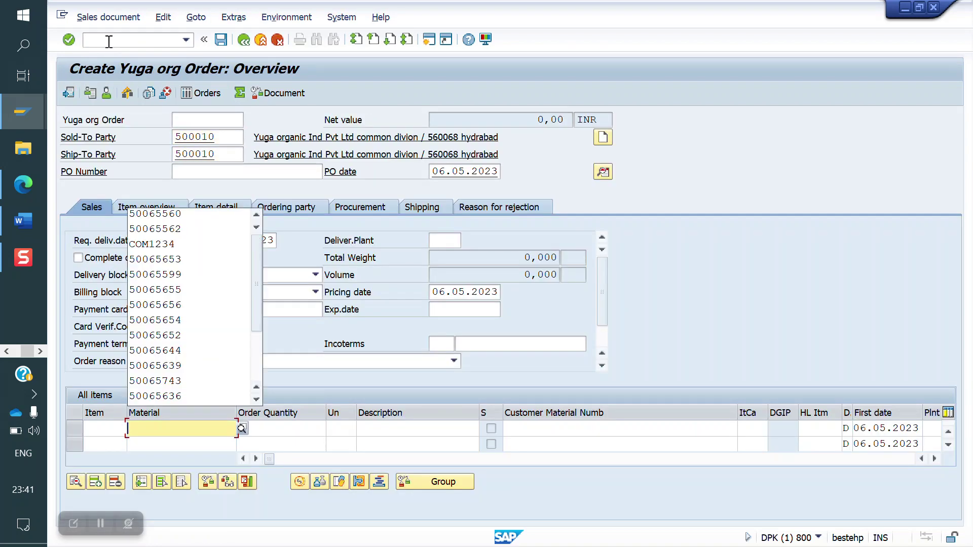
- Add material 50065560 with quantity 1 to the order and check the order's incompletion log
key("Return")
key("Return")
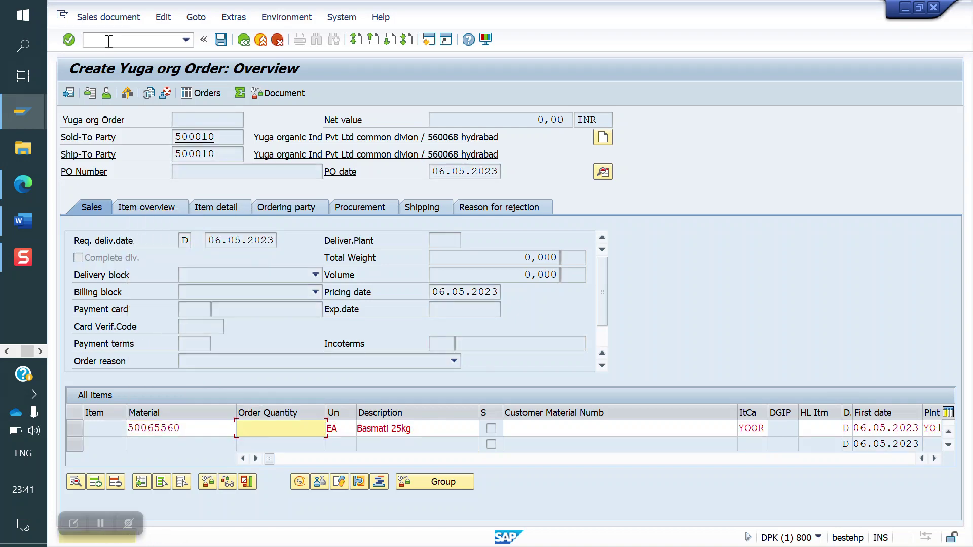
key("Return")
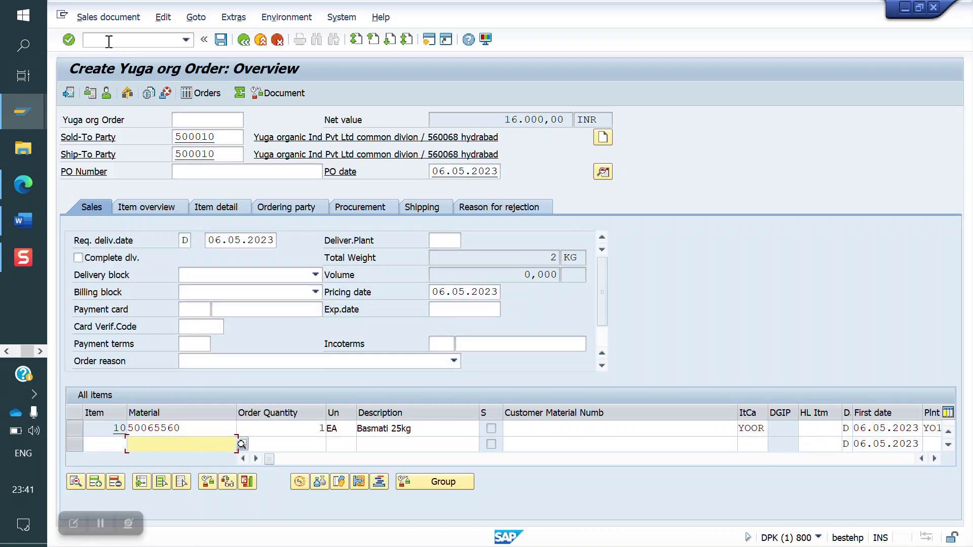
left_click(222, 41)
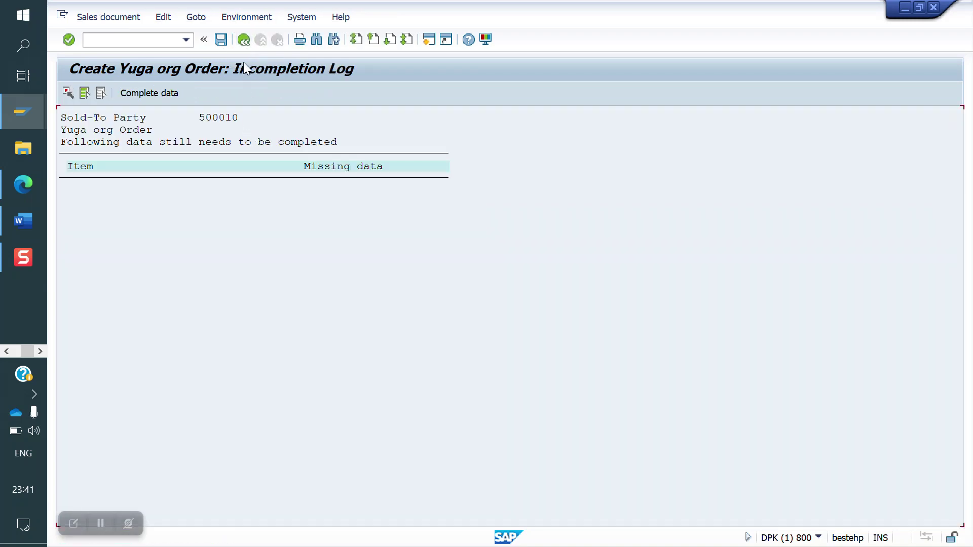
left_click(243, 41)
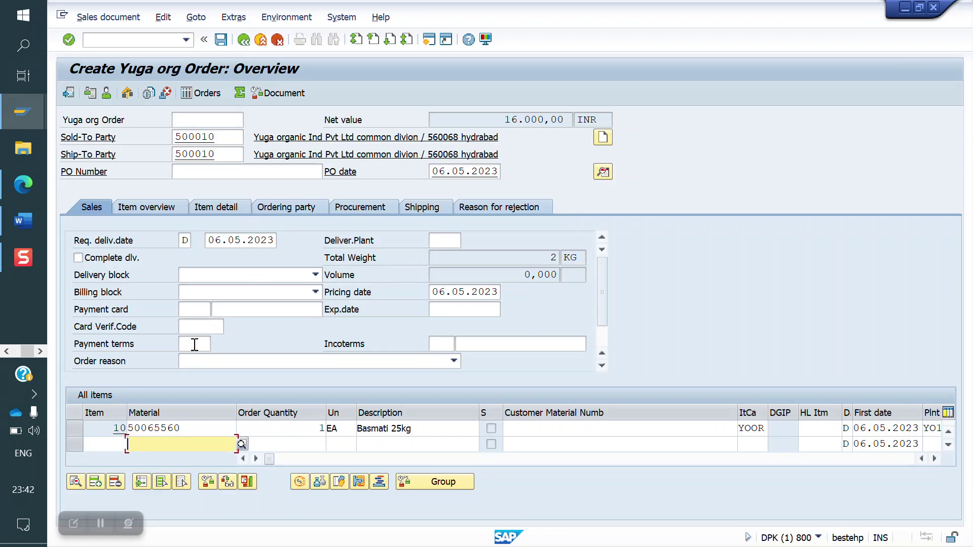
- Set payment terms 0002 and Incoterms FOB usa on the order and save it
left_click(193, 344)
key("Return")
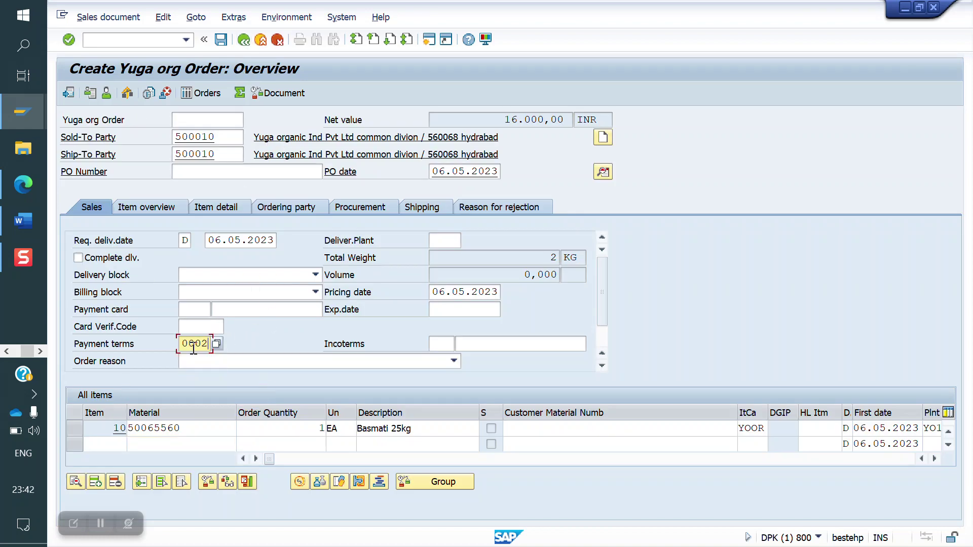
key("Tab")
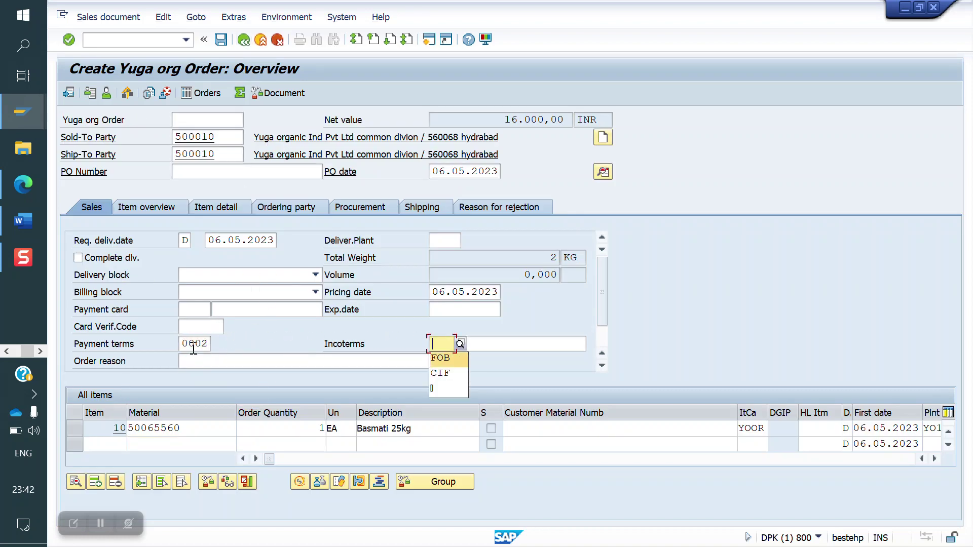
key("Down")
key("Tab")
key("Down")
key("Return")
key("Return")
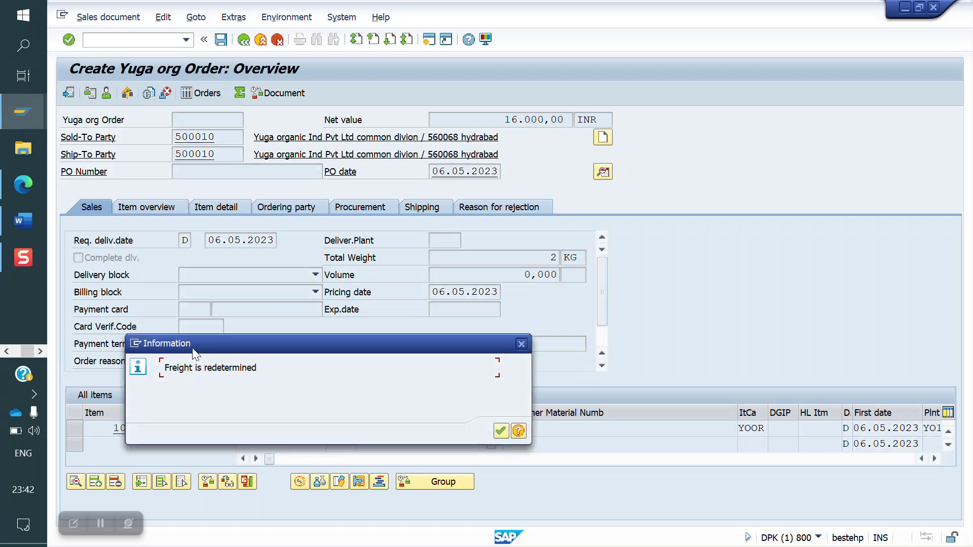
key("Return")
key("ctrl+s")
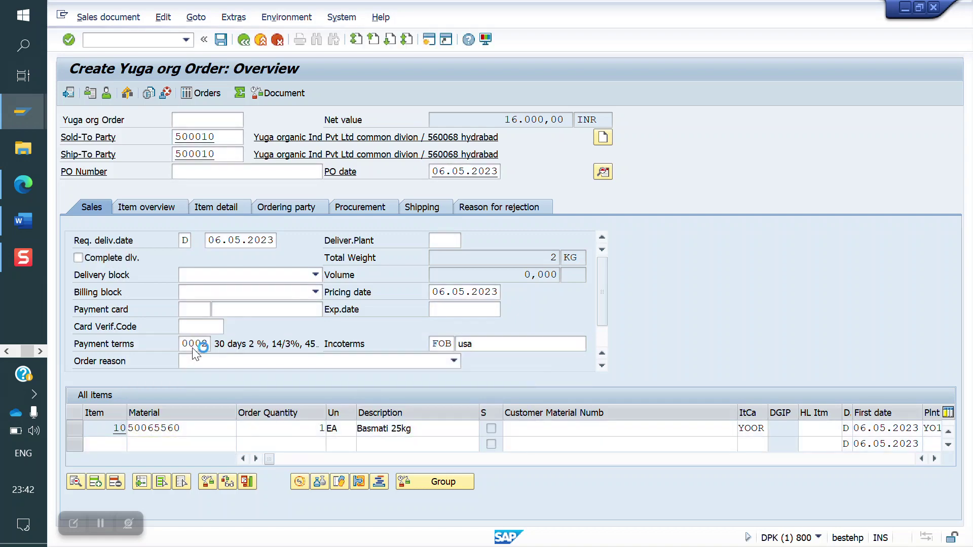
- Restart sales order creation from its initial screen, keeping order type YOOR and sales organization YO10
left_click(120, 44)
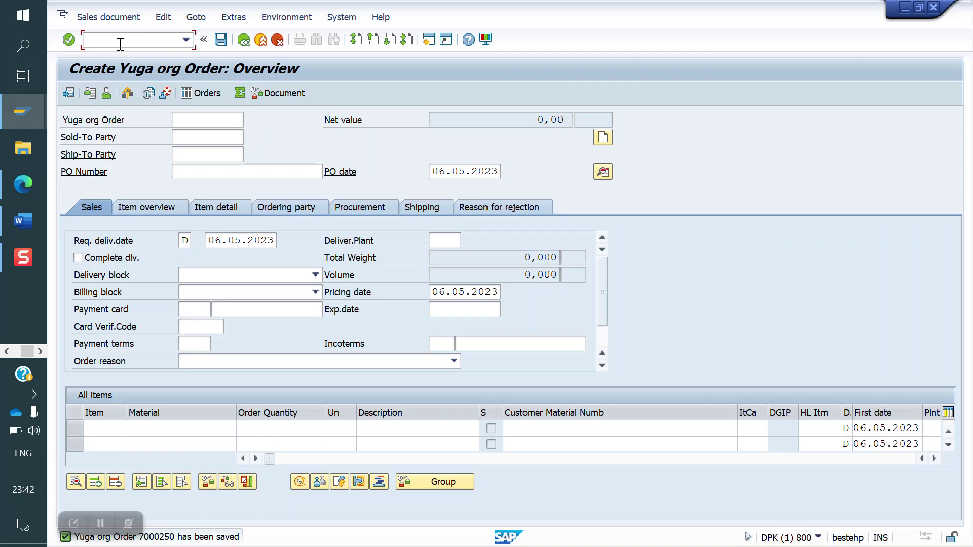
key("Return")
key("Tab")
key("Tab")
key("Tab")
key("Tab")
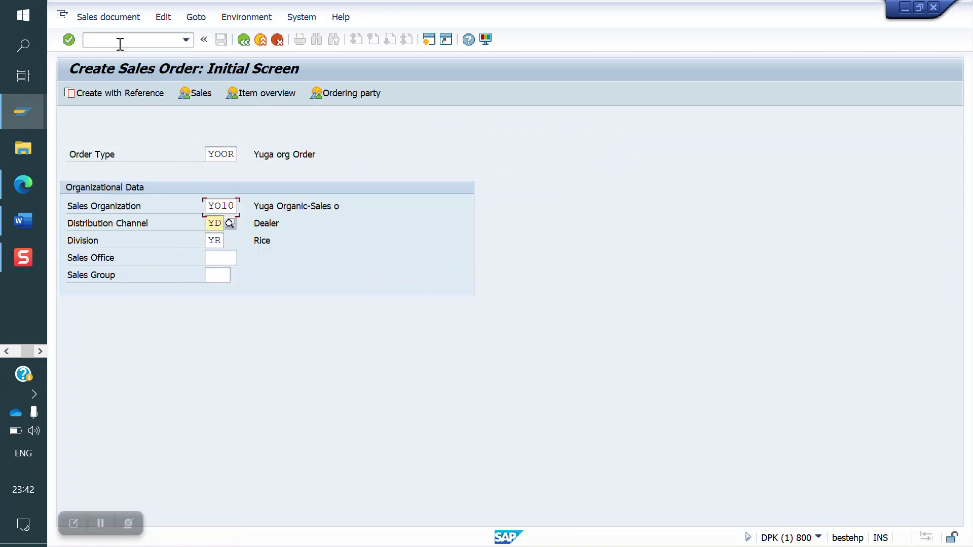
- Try to start a YOOR order for sales organization YO10, distribution channel YD with division YO
key("shift+Tab")
key("Delete")
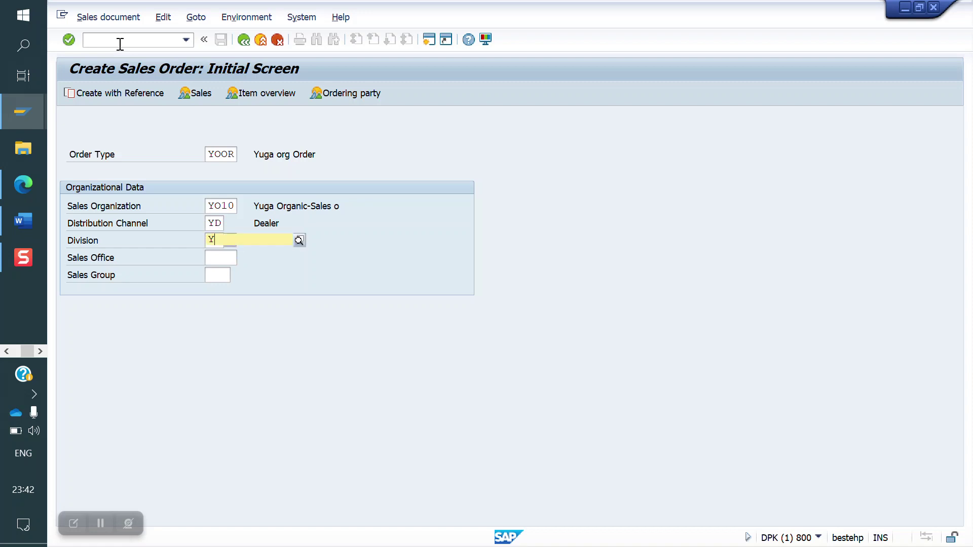
type("o")
key("Down")
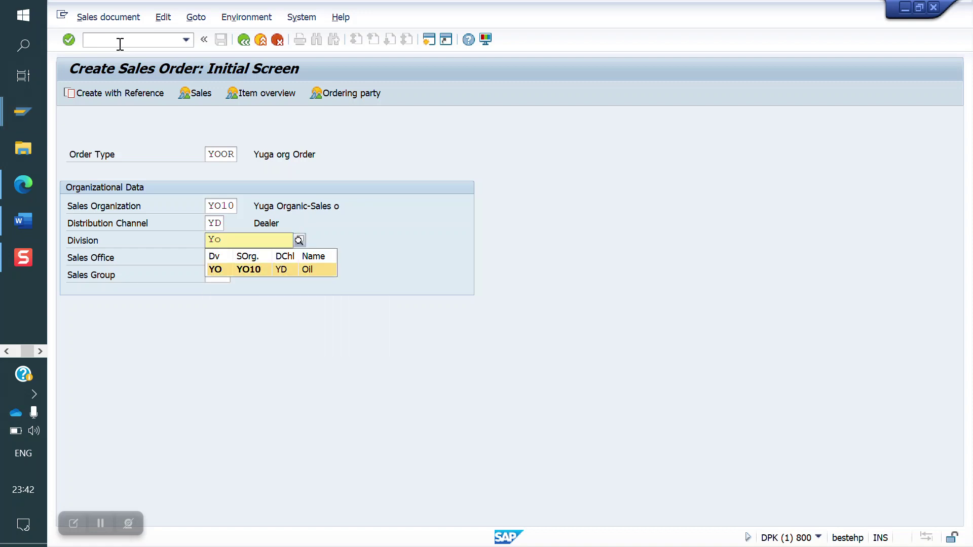
key("Return")
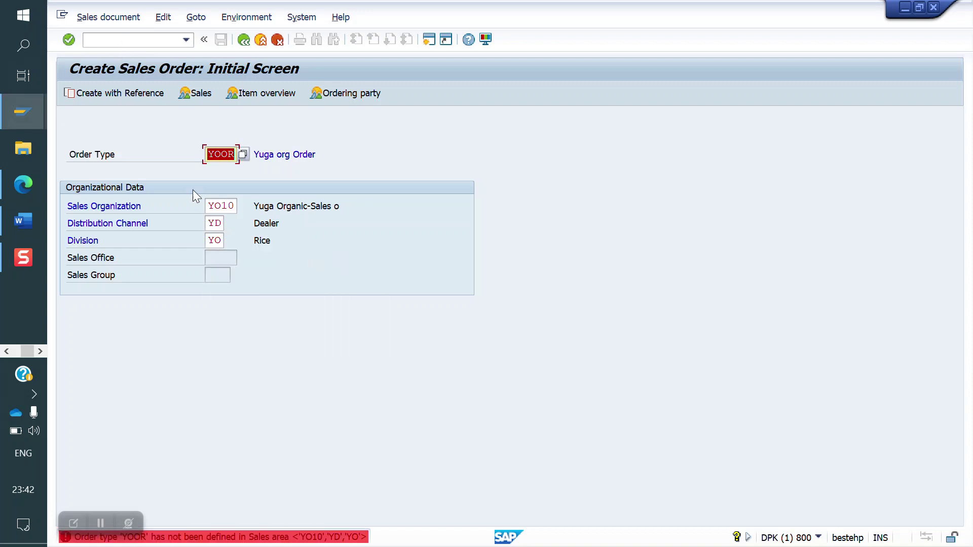
- Set the division to YR, open the new YOOR order and enter the new customer's number as sold-to party
left_click(224, 238)
key("BackSpace")
type("r")
key("Return")
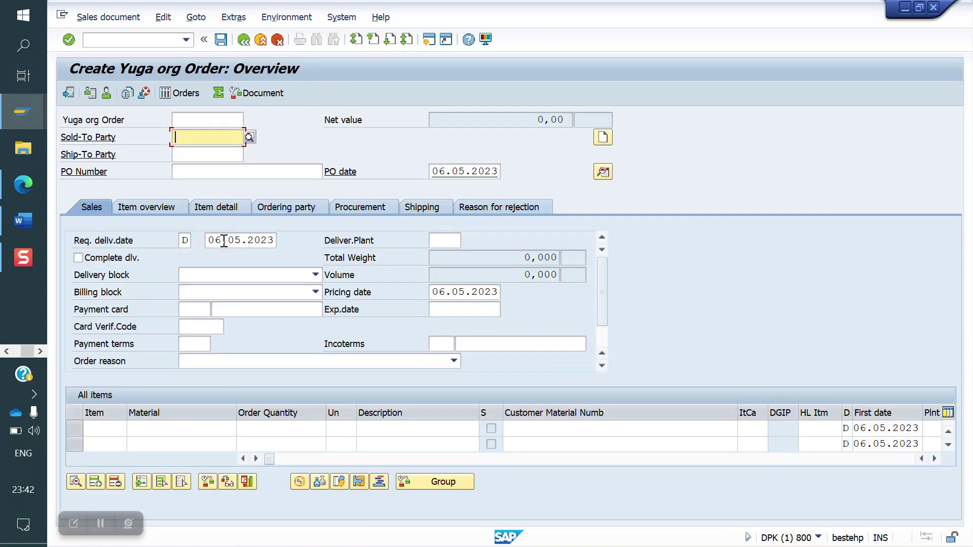
type("500010")
key("Return")
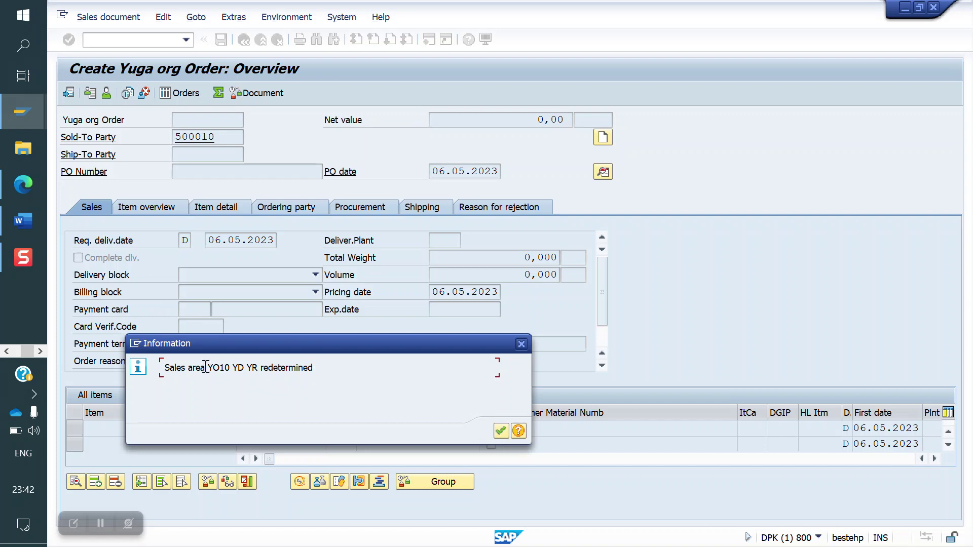
- Dismiss the sales area message, open transaction VOV8 and display the details of order type YOOR
key("Return")
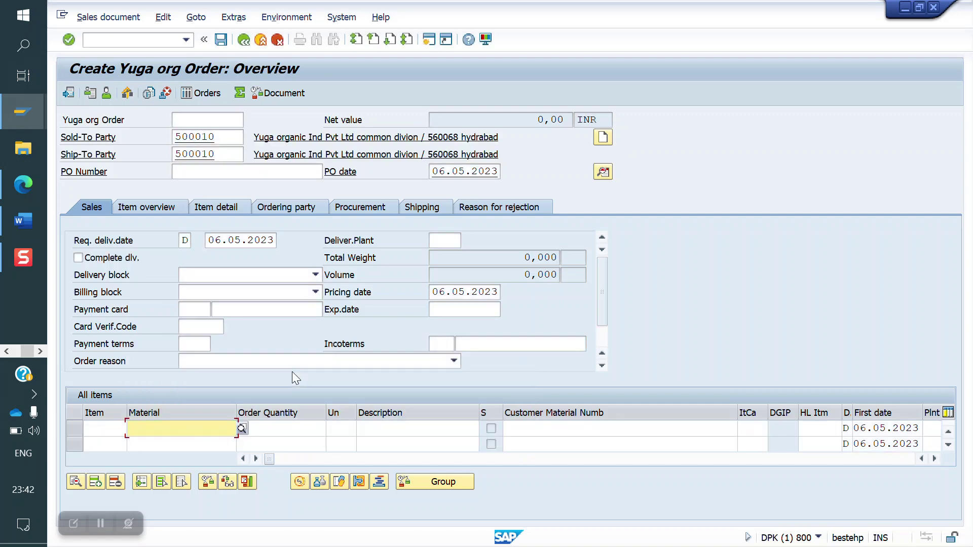
left_click(122, 39)
type("/nvovv8")
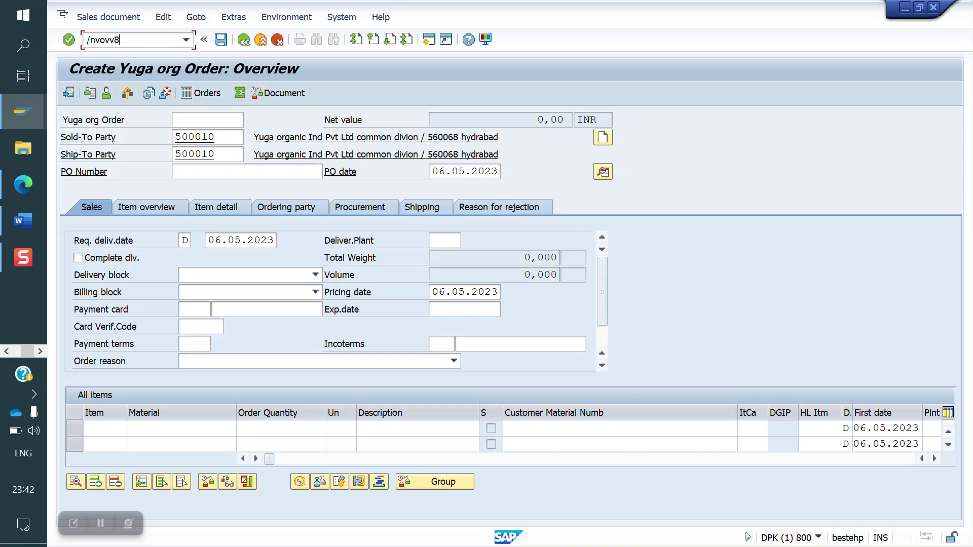
key("Return")
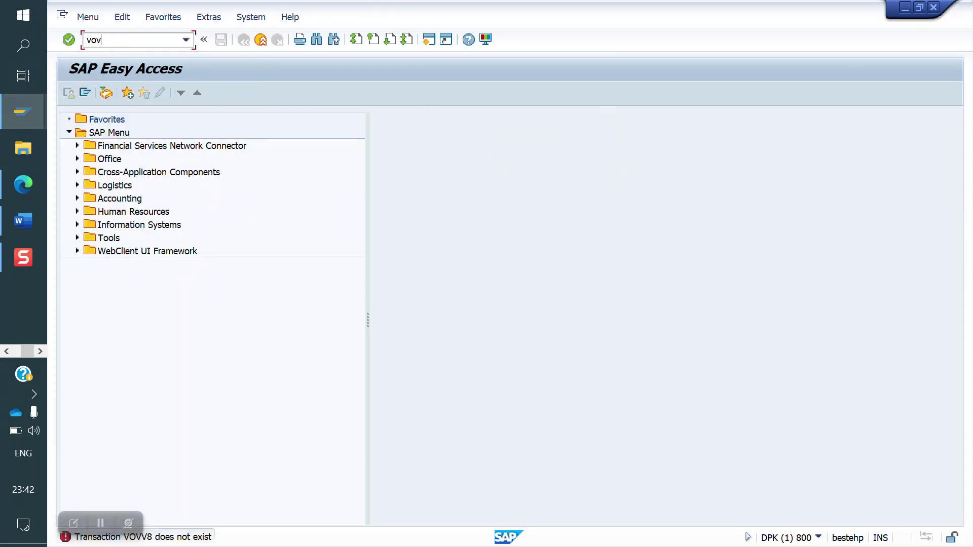
key("Return")
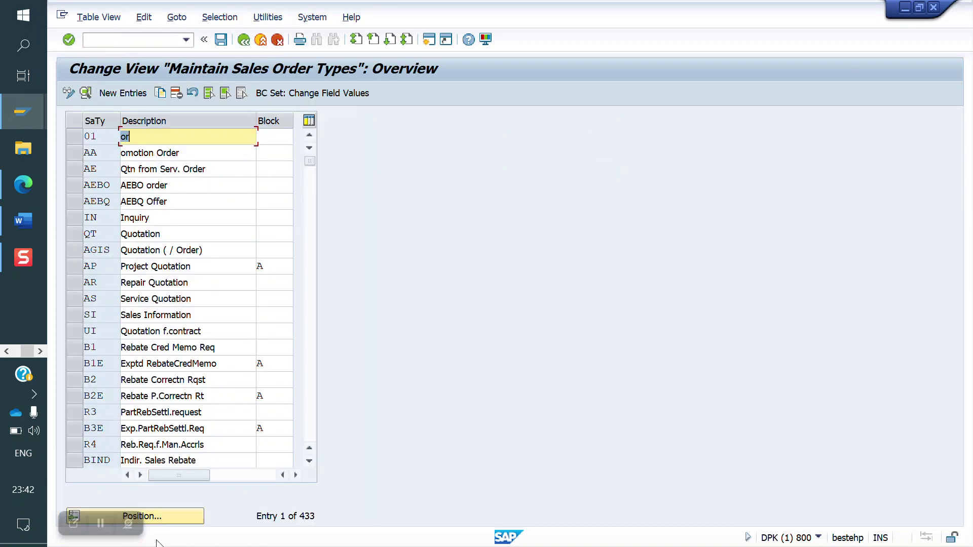
left_click(163, 516)
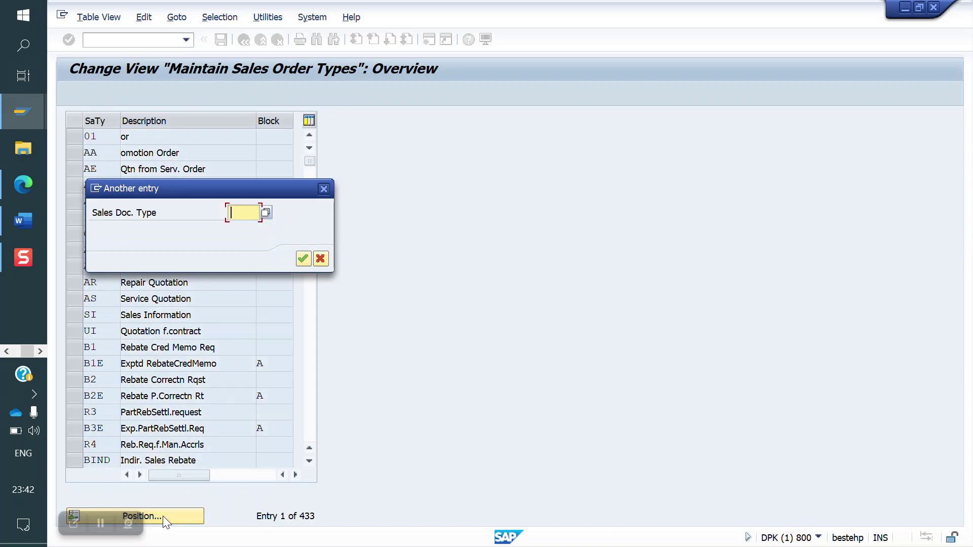
type("yvor")
key("Return")
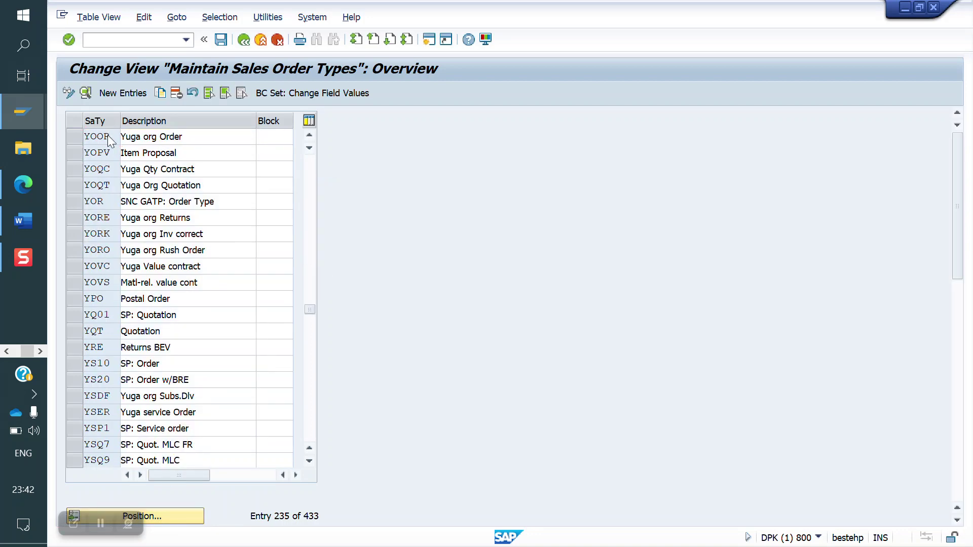
double_click(108, 136)
scroll(339, 318, "down", 1)
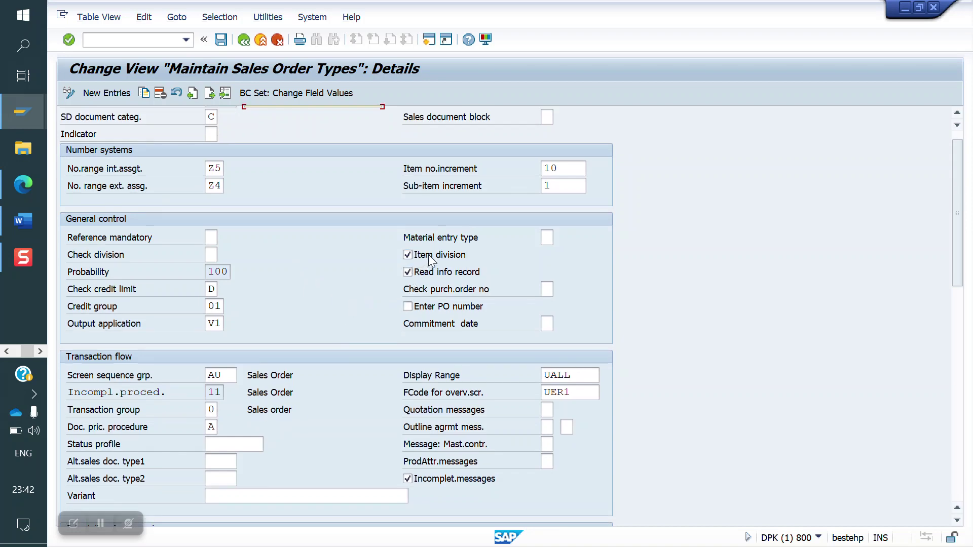
- Set Check division to 2 (Error) for order type YOOR and save the change with the proposed customizing request
left_click(213, 255)
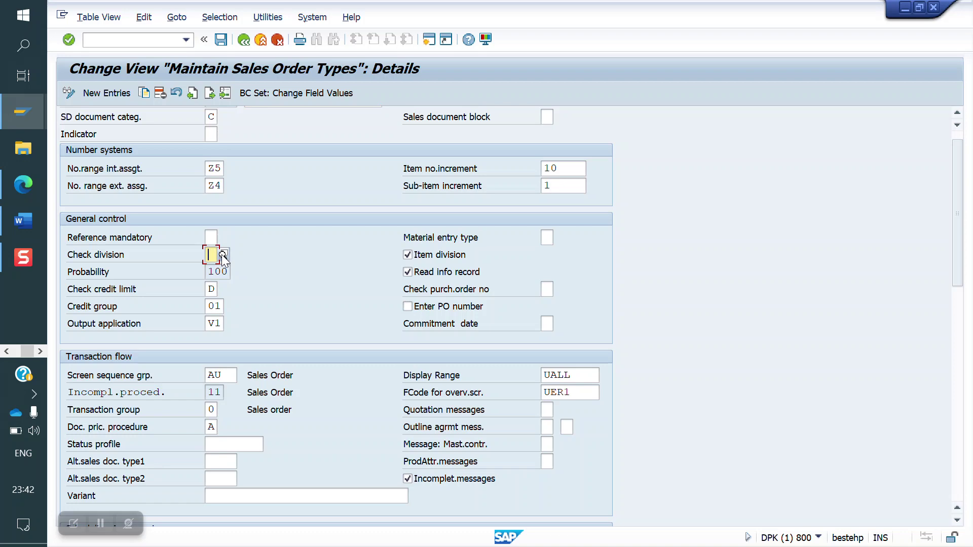
left_click(221, 254)
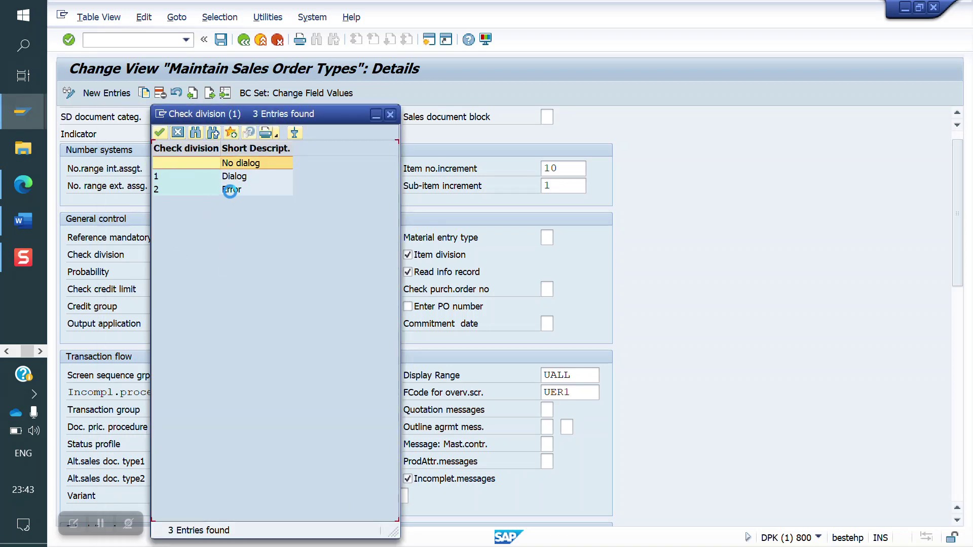
double_click(237, 190)
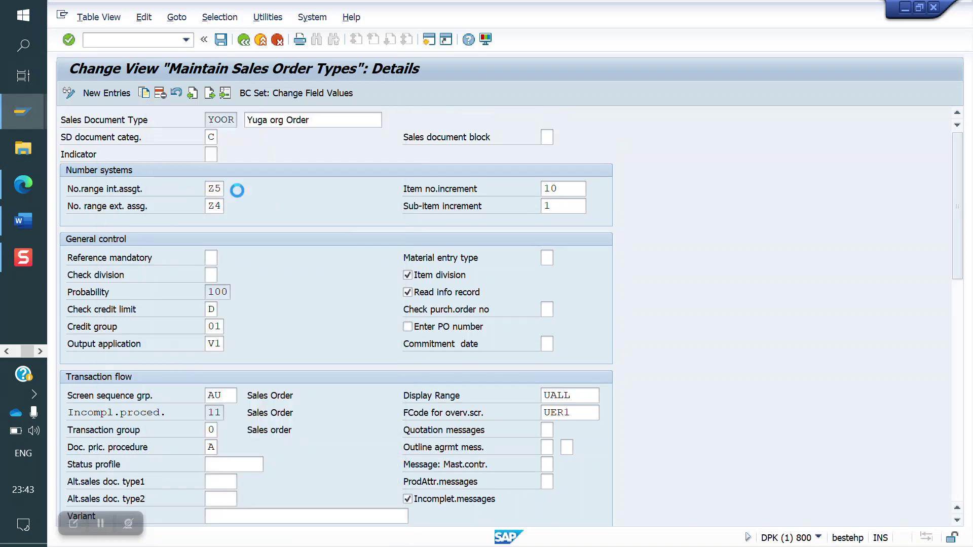
left_click(220, 40)
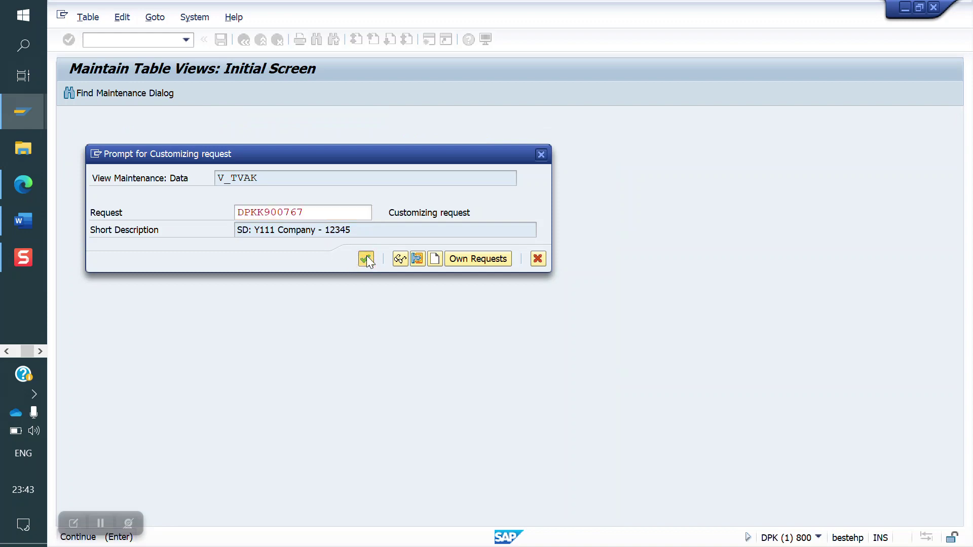
left_click(365, 258)
- Start a new YOOR sales order and enter the new customer's number as sold-to party
type("/")
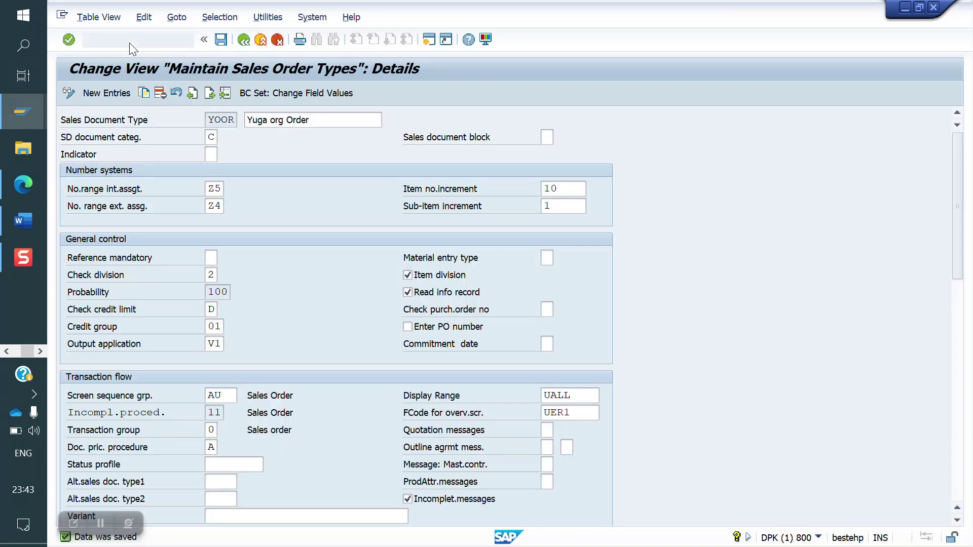
key("Return")
key("Return")
key("Down")
key("Return")
key("Return")
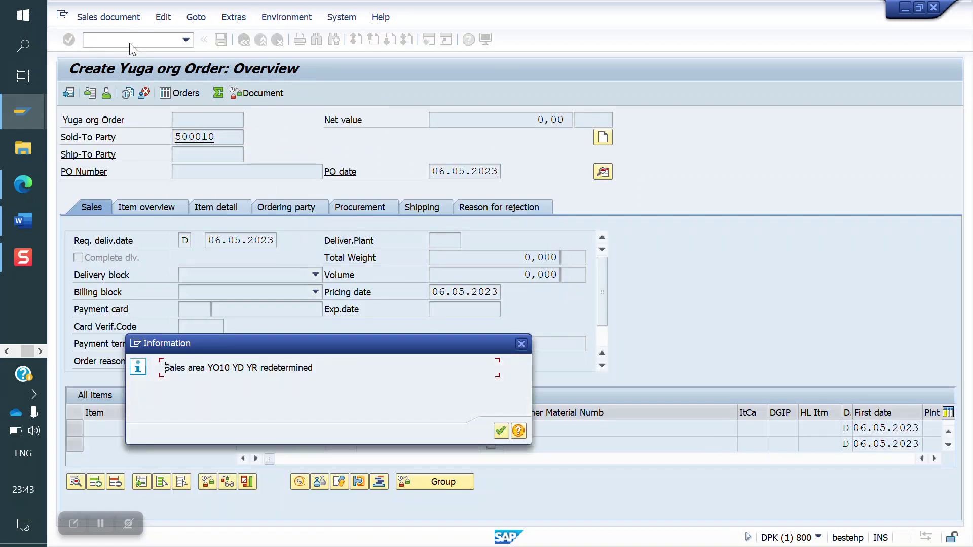
- Look up the message number of the sales area message in its long text
left_click(523, 429)
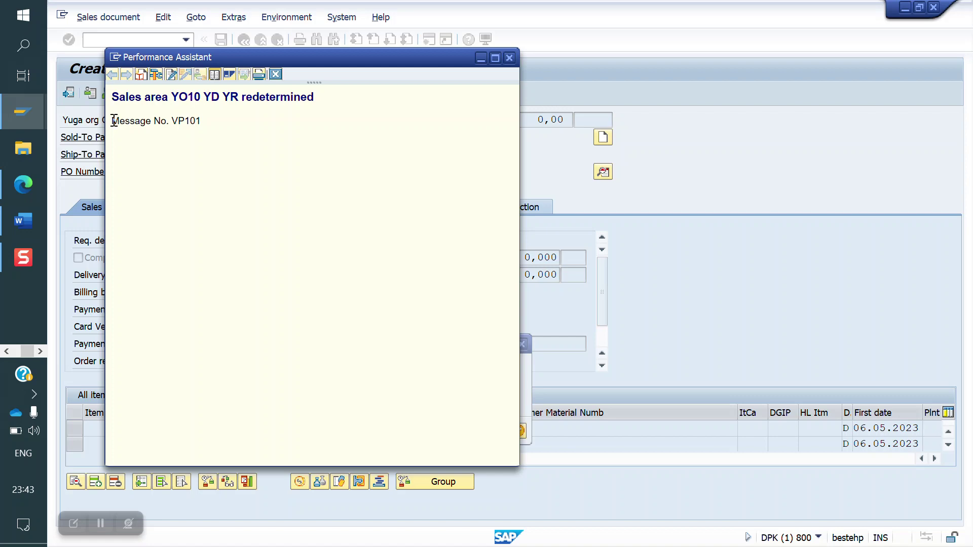
left_click_drag(114, 123, 202, 120)
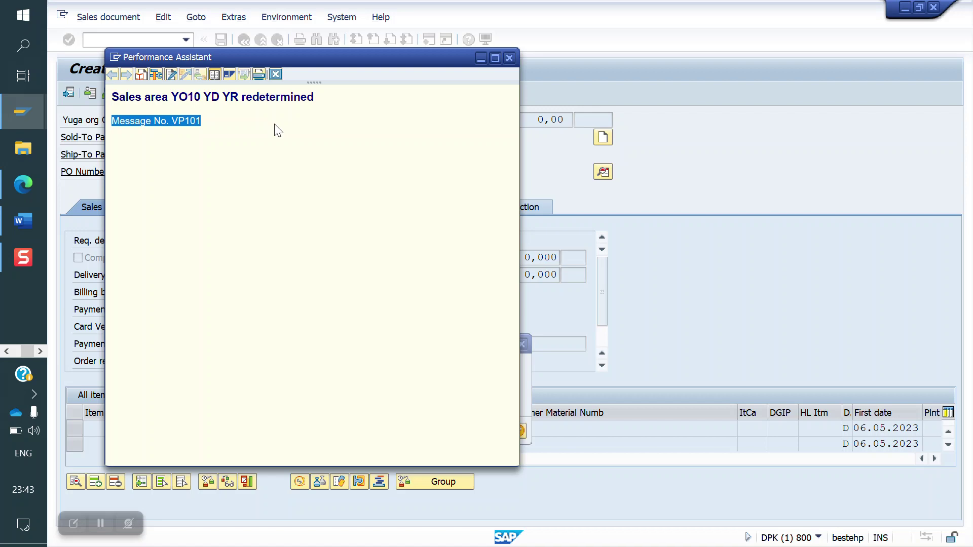
left_click(275, 74)
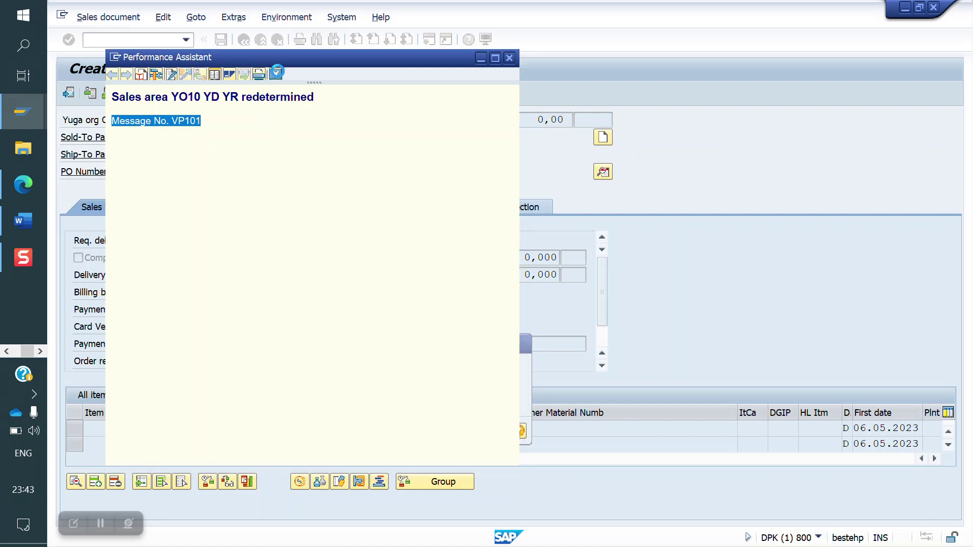
- Switch to the SAP SD notes PDF in Edge and look up the transaction codes for converting warning messages to error messages
left_click(13, 354)
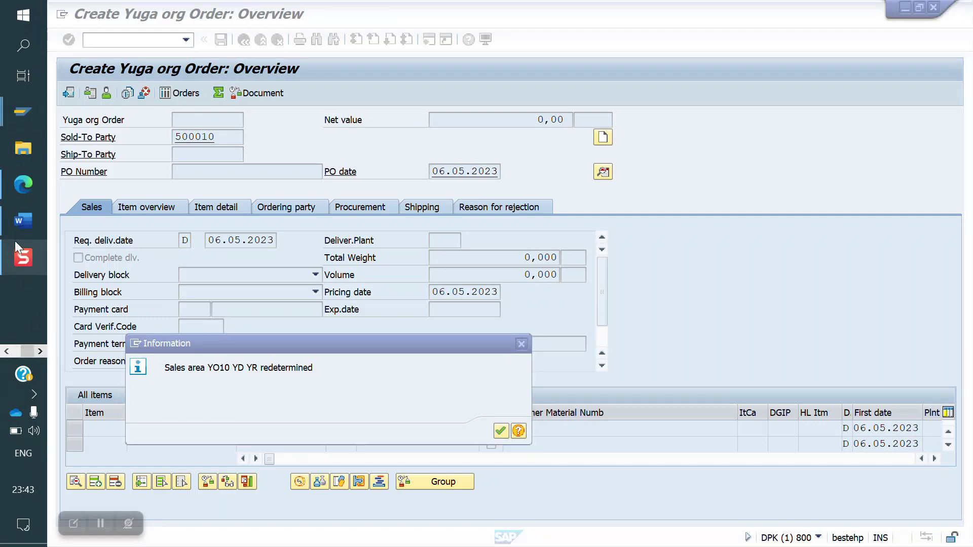
left_click(14, 234)
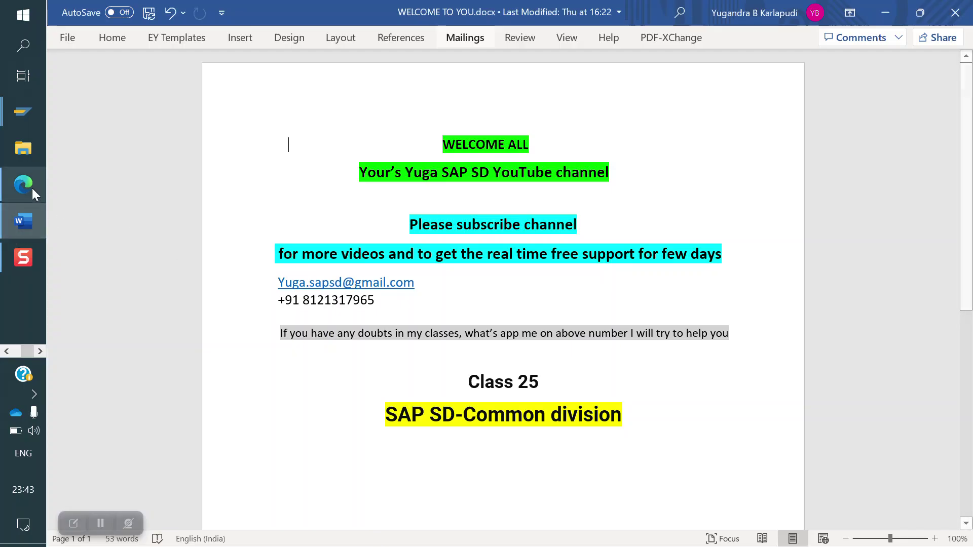
mouse_move(37, 197)
left_click(151, 184)
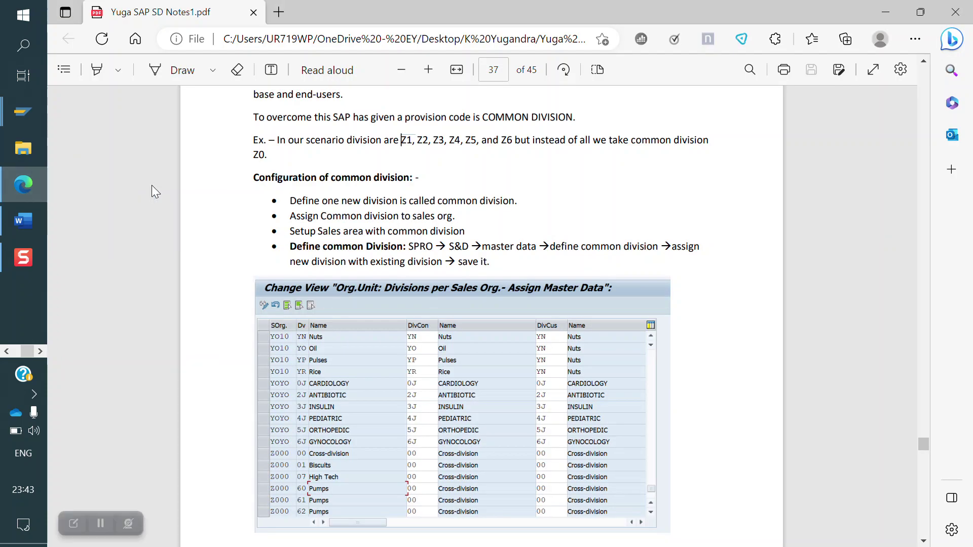
scroll(389, 253, "up", 15)
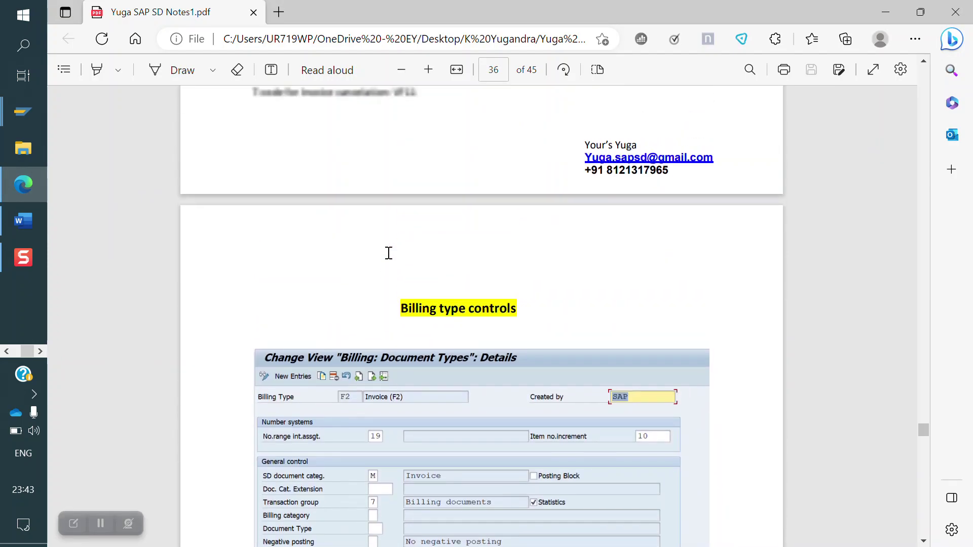
scroll(388, 253, "up", 20)
scroll(389, 253, "up", 20)
scroll(388, 253, "up", 20)
scroll(389, 253, "up", 20)
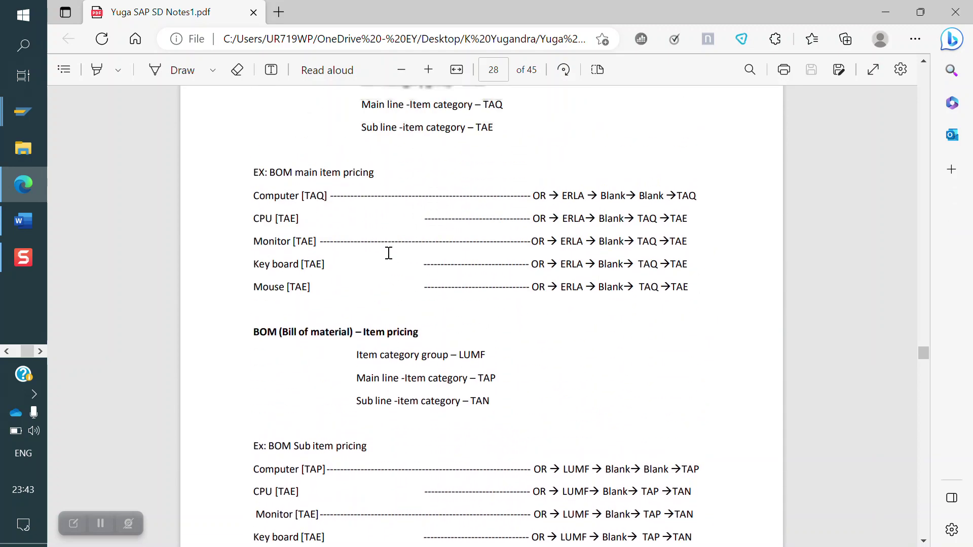
scroll(389, 253, "up", 20)
scroll(389, 253, "up", 15)
scroll(389, 253, "up", 20)
scroll(388, 253, "up", 20)
scroll(388, 253, "up", 20)
scroll(389, 253, "up", 20)
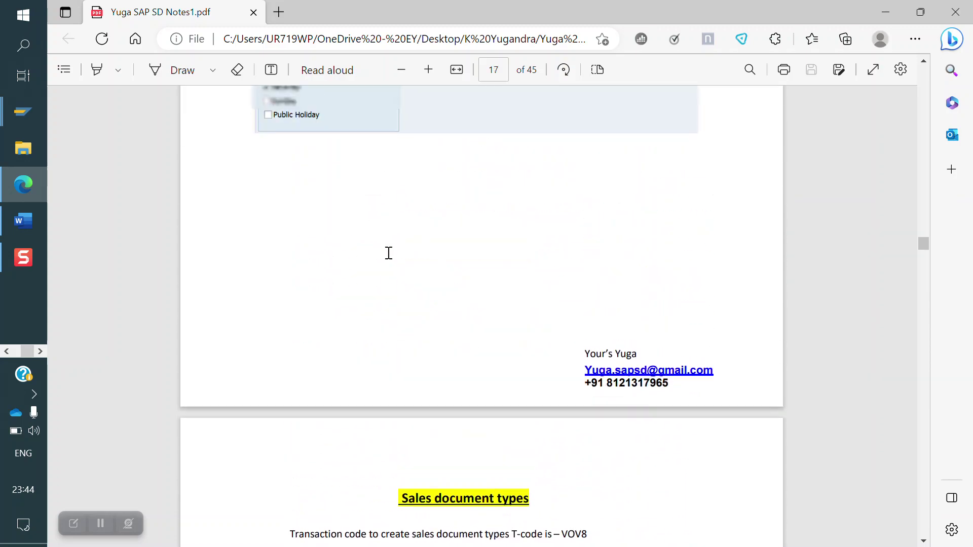
scroll(389, 253, "up", 20)
scroll(389, 253, "up", 20)
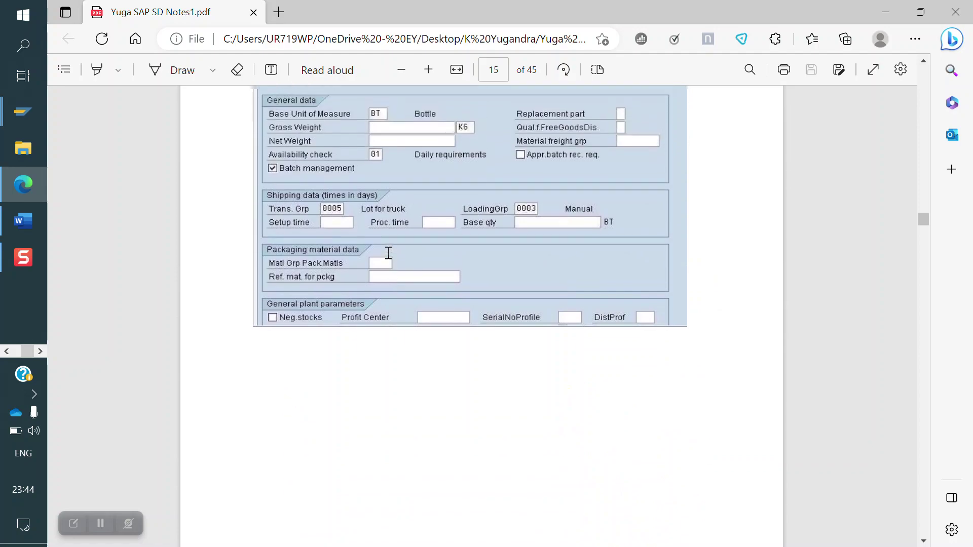
scroll(389, 253, "up", 20)
scroll(389, 252, "up", 20)
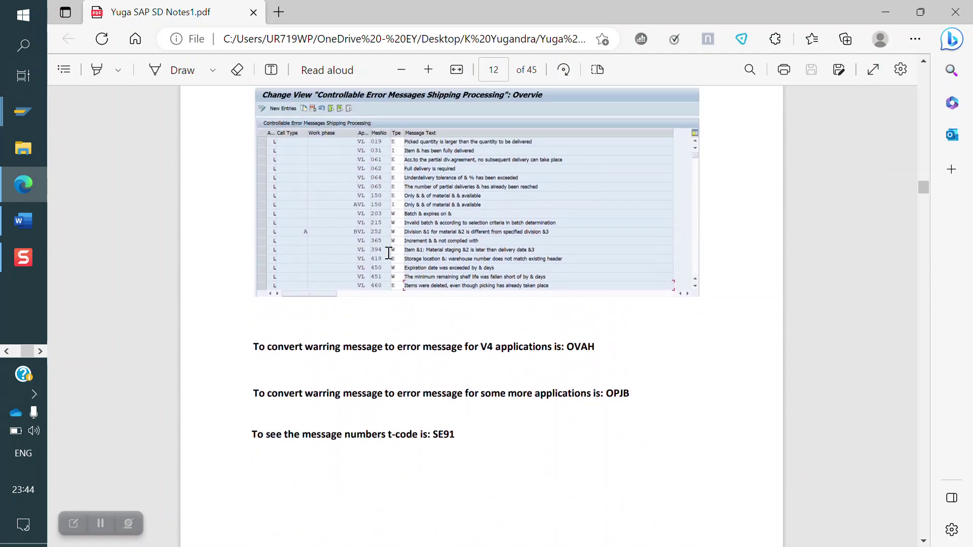
scroll(388, 252, "down", 1)
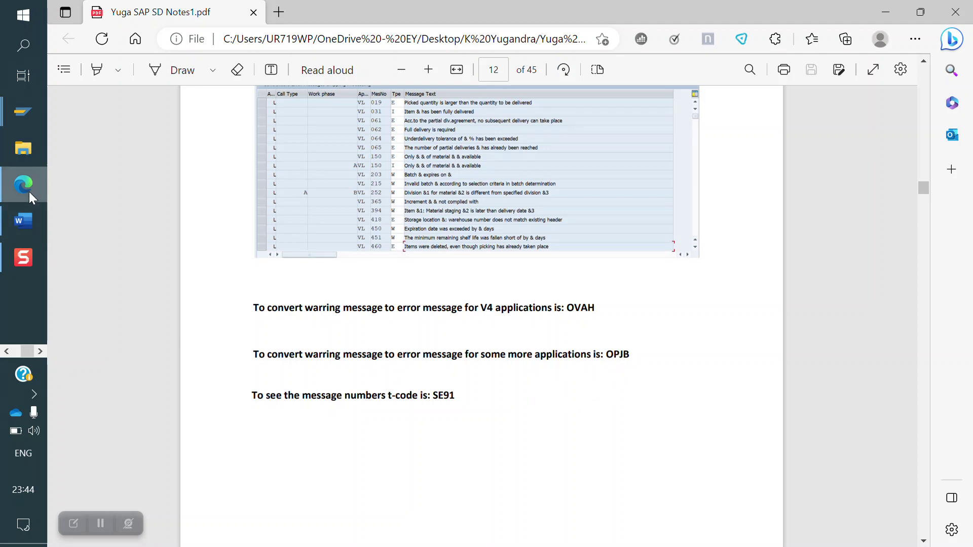
mouse_move(29, 192)
- Return to the SAP sales order and recheck the message number of the sales area message
mouse_move(14, 120)
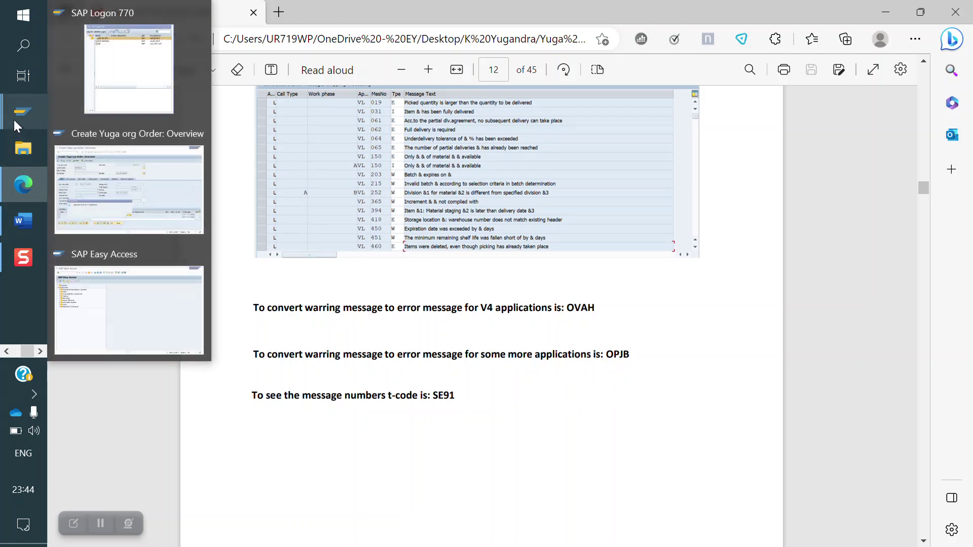
left_click(115, 178)
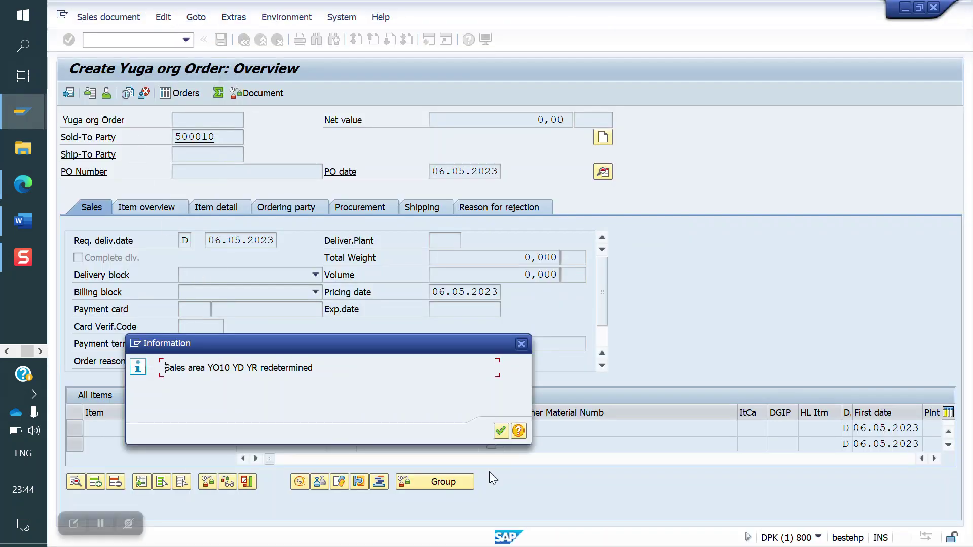
left_click(517, 432)
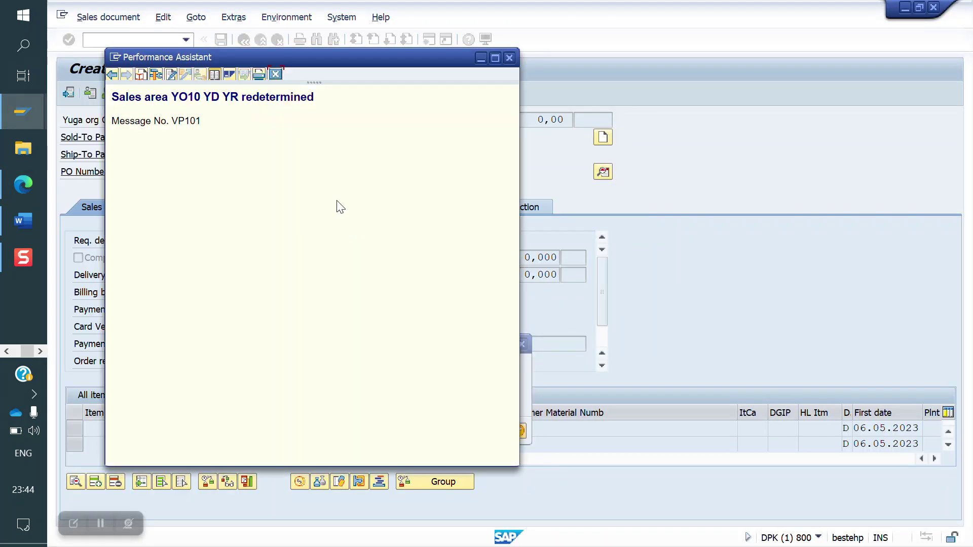
left_click(510, 57)
- Open transaction OPJB in the second SAP session and search the system messages list for the sales area message
mouse_move(23, 111)
left_click(137, 283)
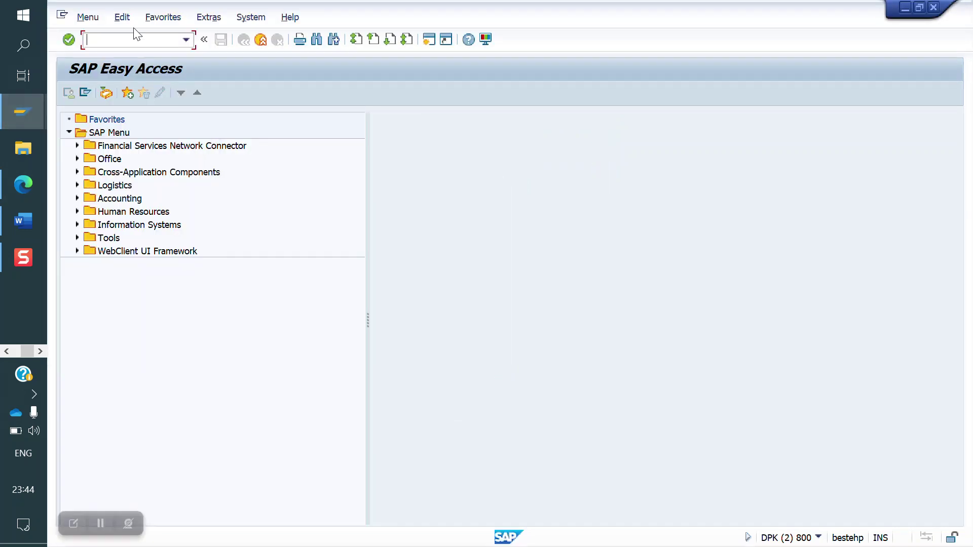
type("pojb")
key("Return")
type("opjb")
key("Return")
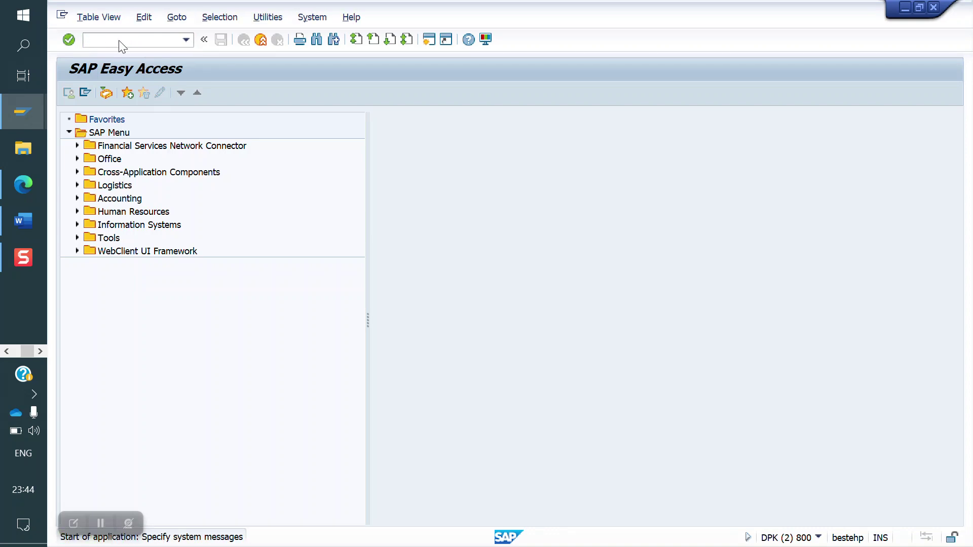
left_click(326, 447)
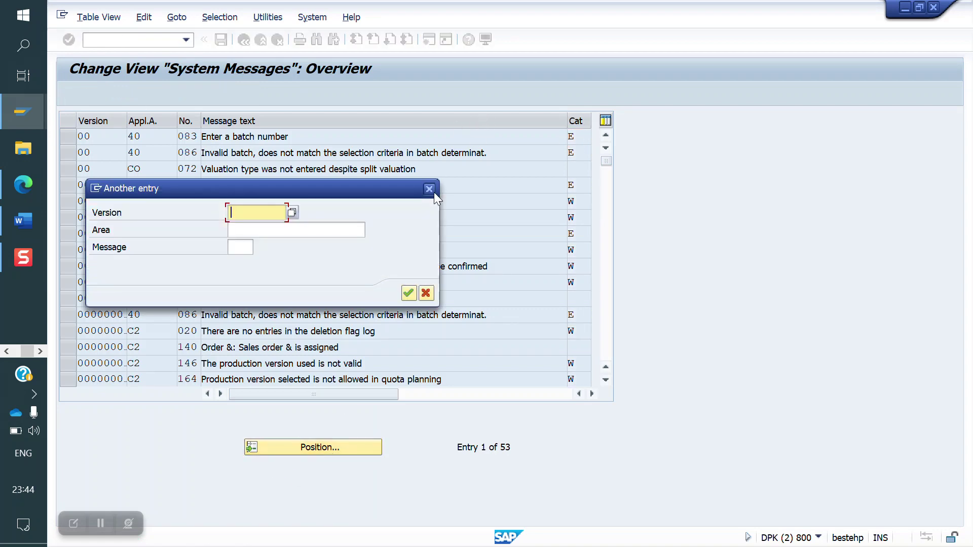
left_click(430, 188)
scroll(272, 305, "down", 5)
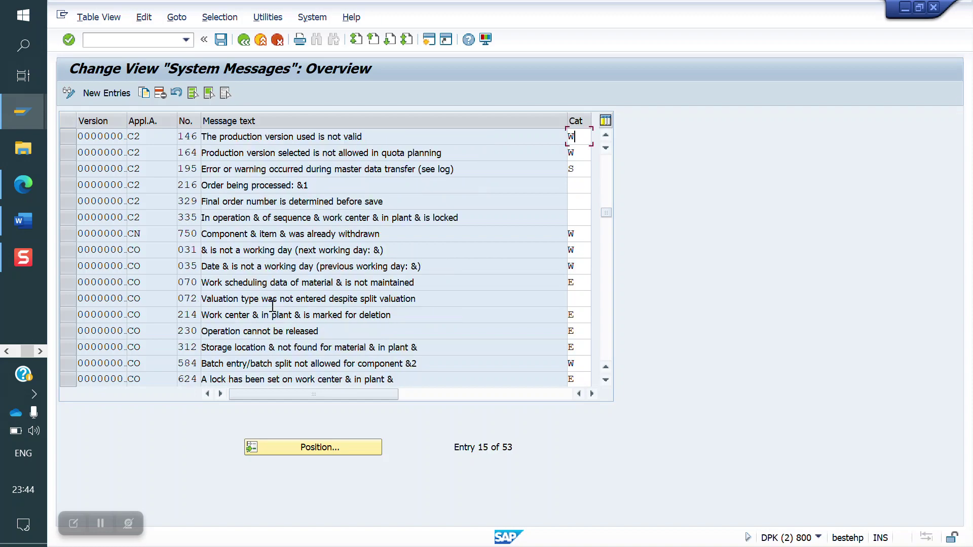
scroll(273, 306, "down", 10)
scroll(273, 305, "up", 15)
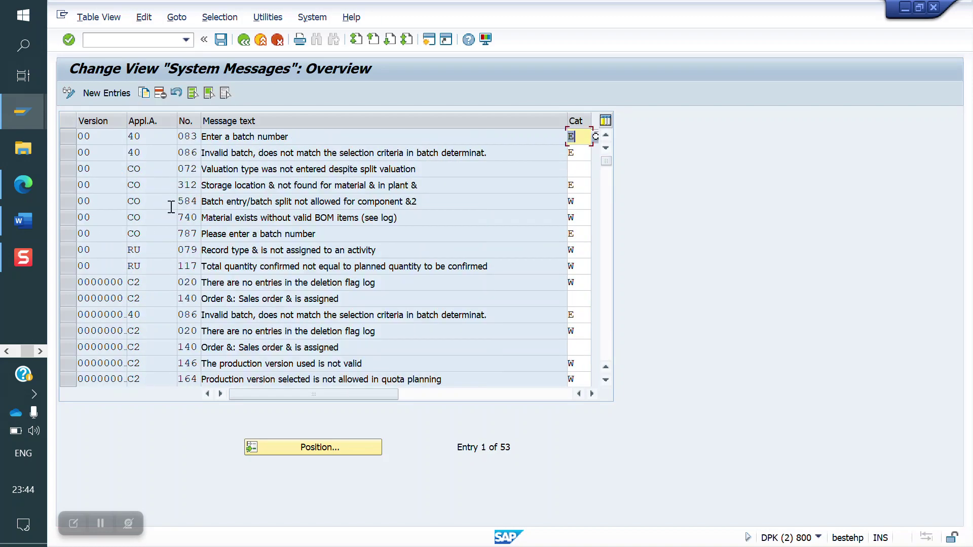
- Open transaction OVAH to check the V4 system messages, and review the message transaction codes in the SAP SD notes PDF in Edge
left_click(243, 40)
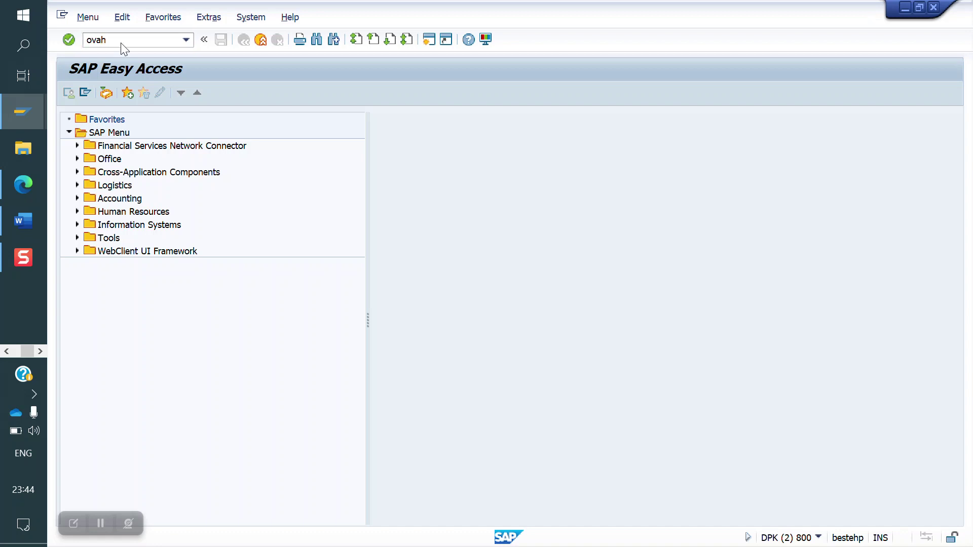
key("Return")
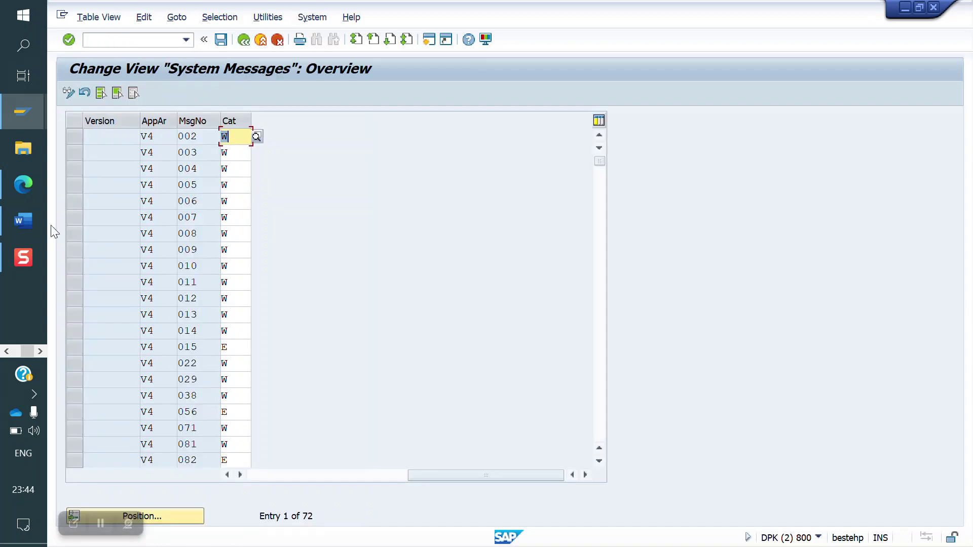
left_click(23, 215)
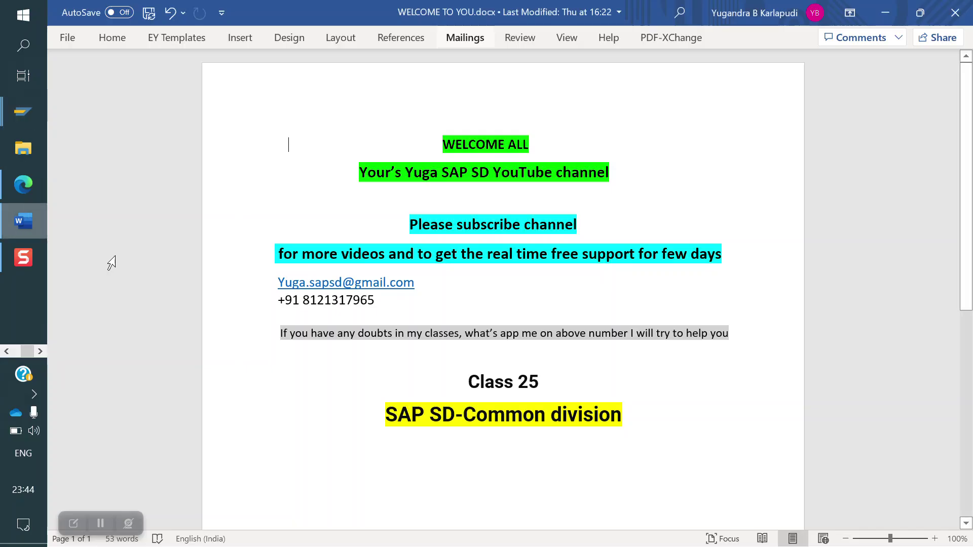
left_click(23, 184)
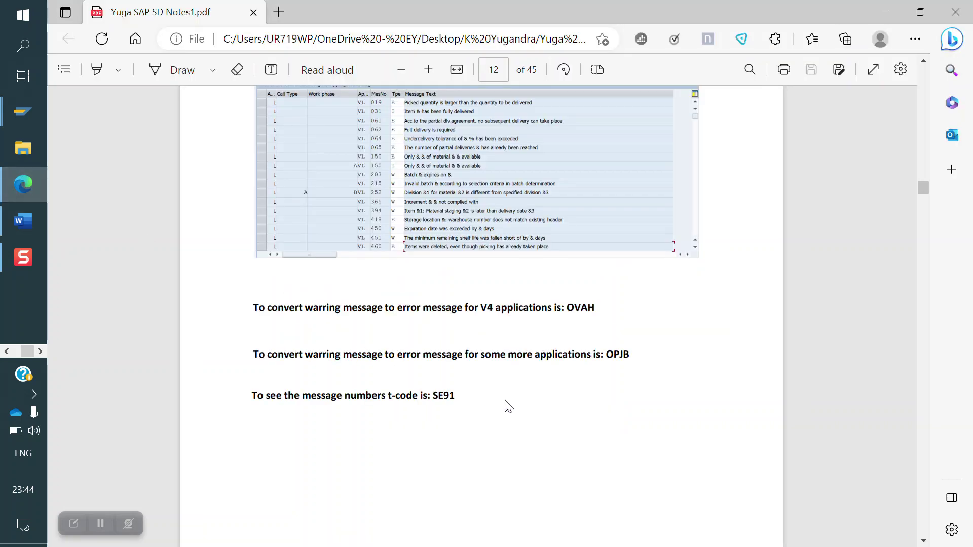
scroll(470, 332, "up", 3)
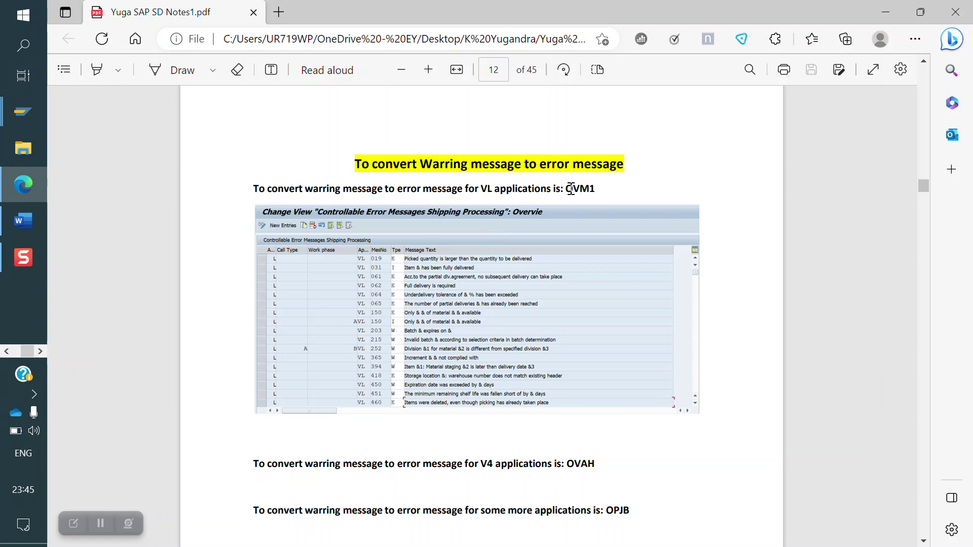
scroll(464, 358, "down", 2)
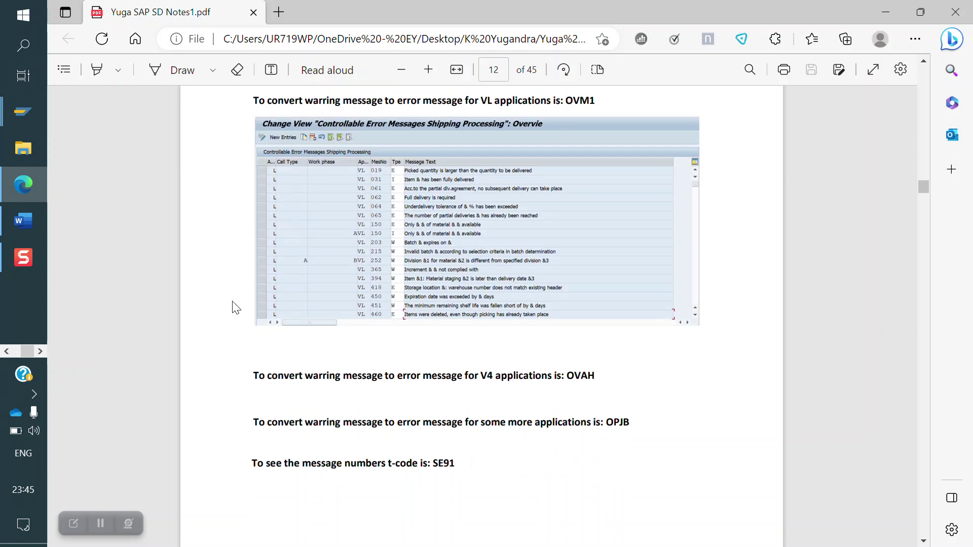
- Switch back to SAP, recheck the sales area message in the order, and open transaction SE91 in the second session
mouse_move(10, 116)
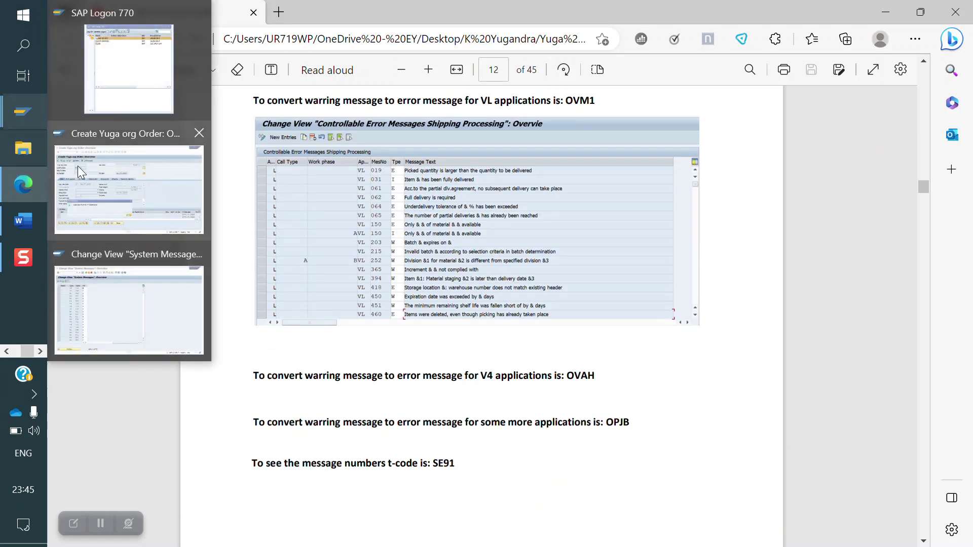
left_click(128, 185)
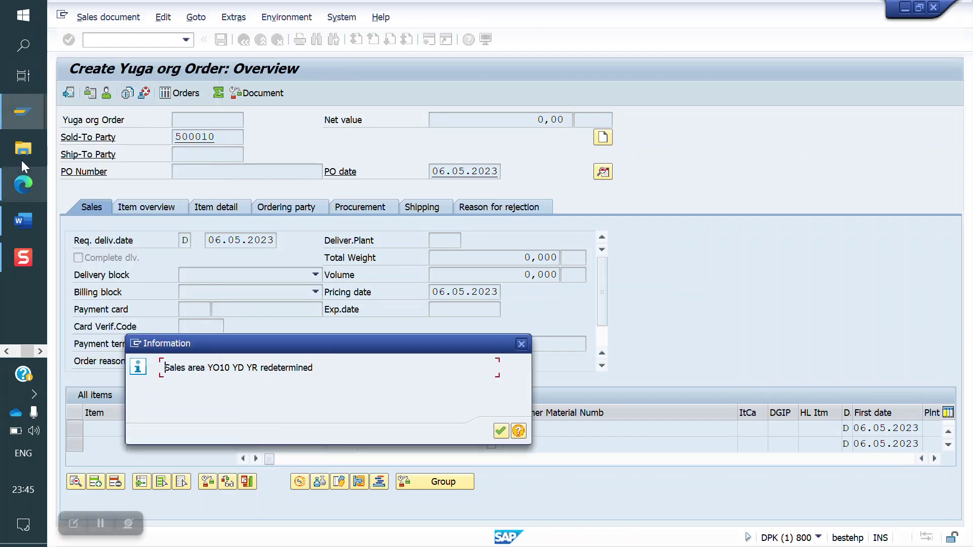
mouse_move(23, 111)
left_click(130, 293)
left_click(108, 42)
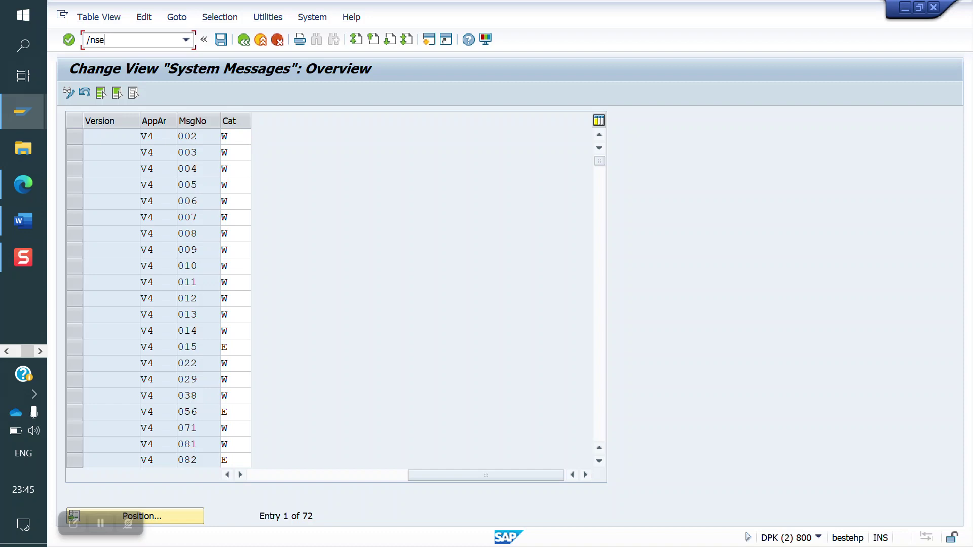
type("/nse91")
key("Return")
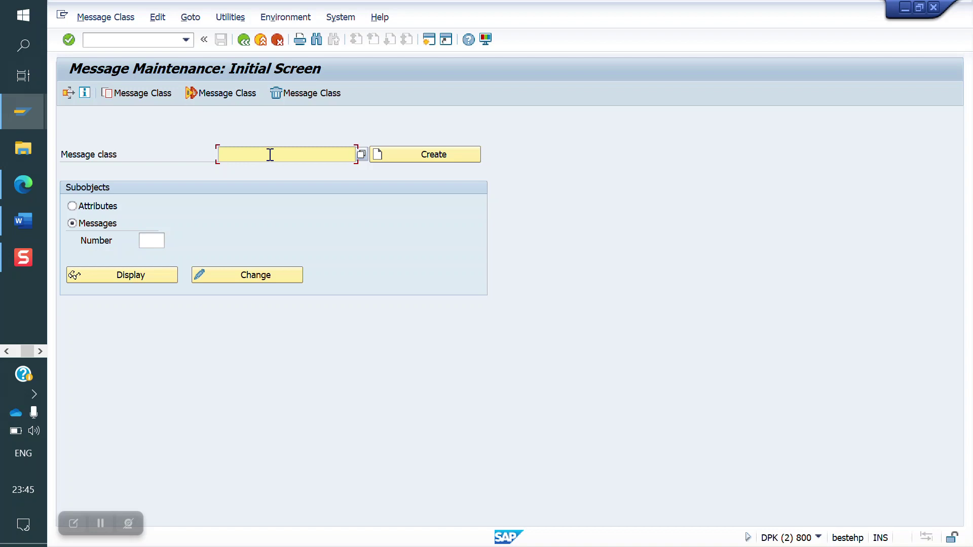
- Open message 101 of message class VP for change, maintaining it in the logon language
type("vp")
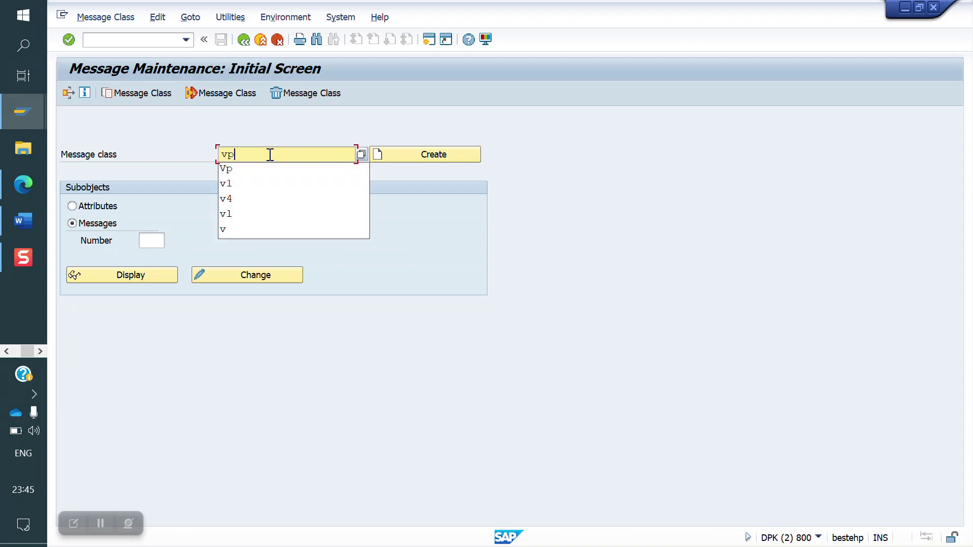
left_click(152, 240)
type("101")
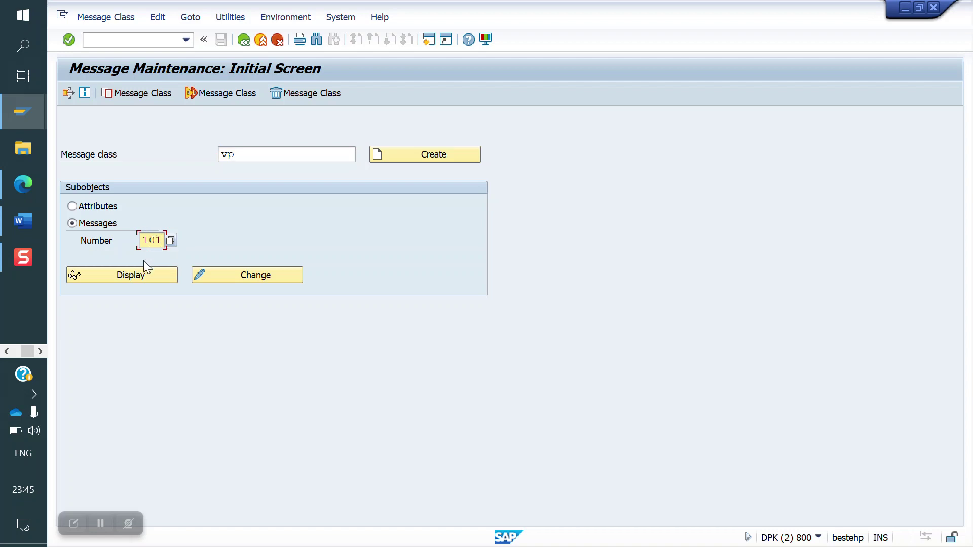
left_click(226, 275)
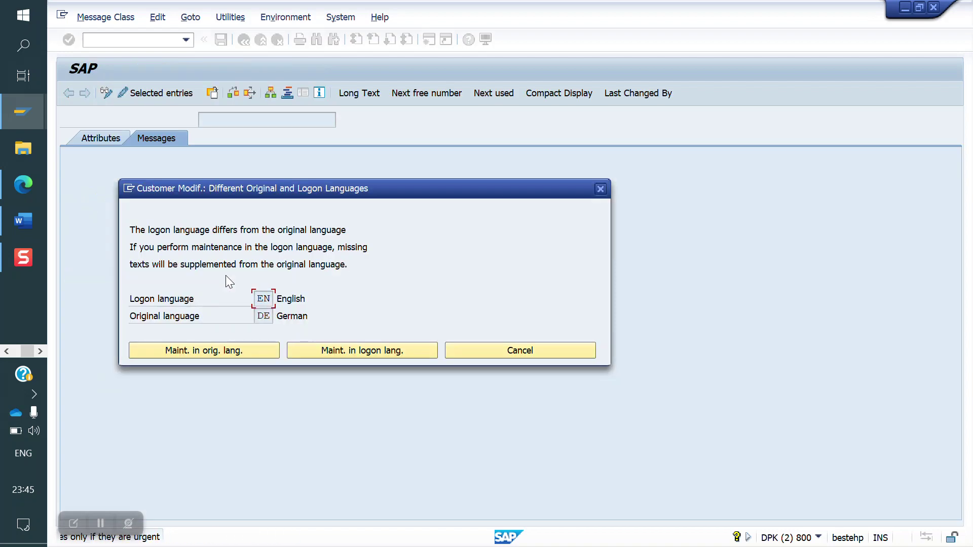
left_click(341, 349)
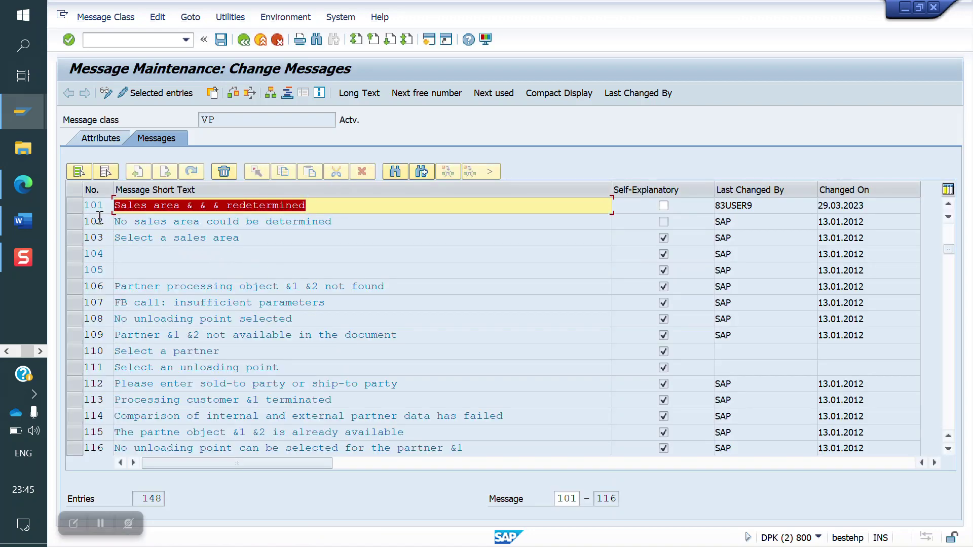
- Mark message 101 as self-explanatory and save the message class
left_click(77, 205)
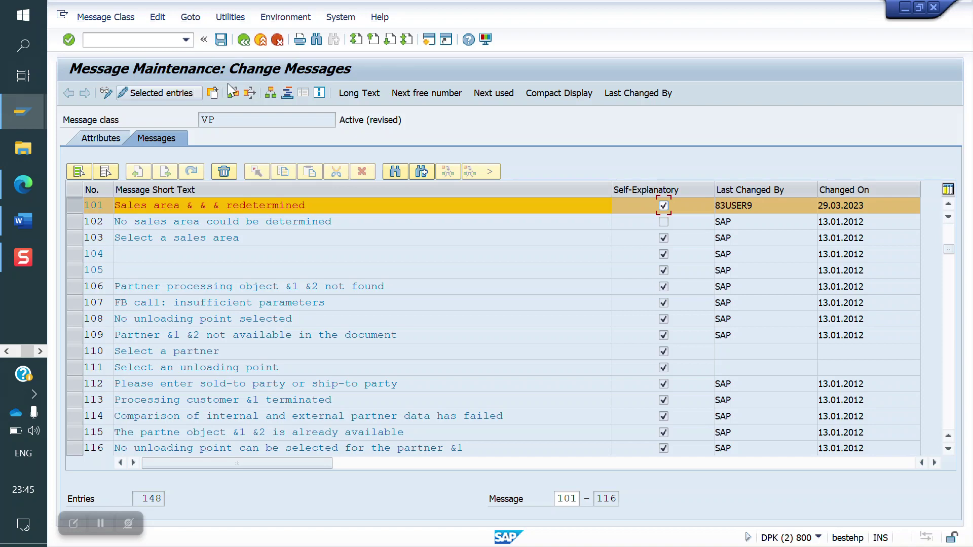
left_click(220, 40)
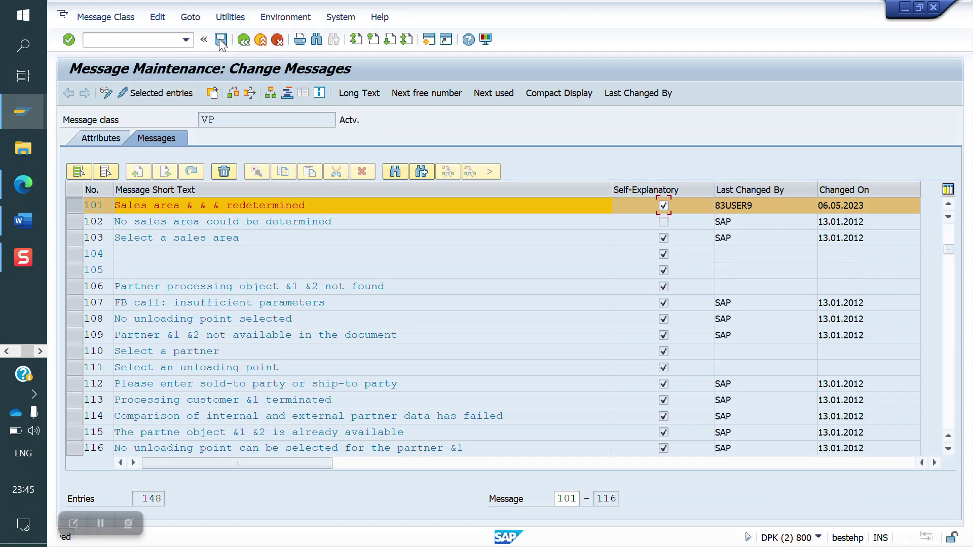
left_click(221, 39)
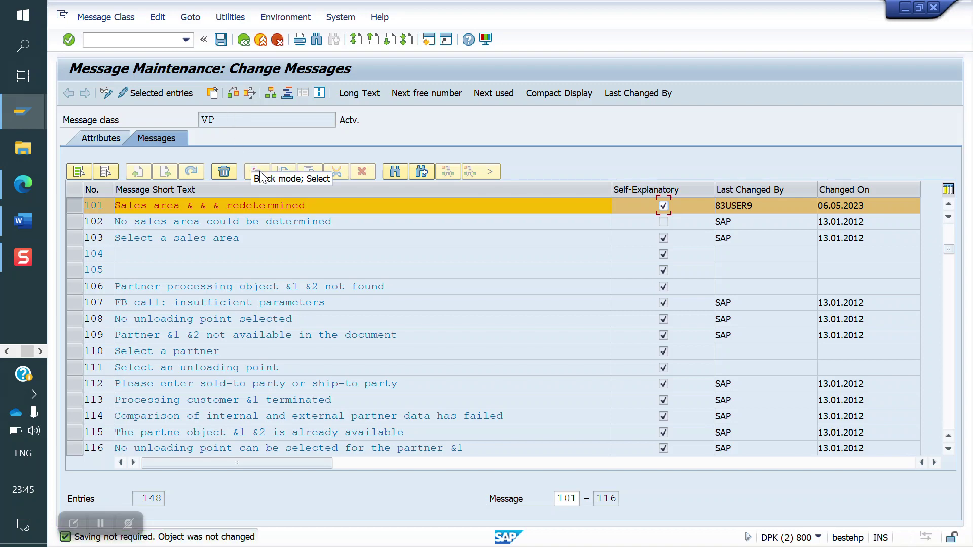
- Run the where-used list for message VP 101 and examine its message statement in include MV45AF0V_VTBER_BESTIMMEN
left_click(250, 94)
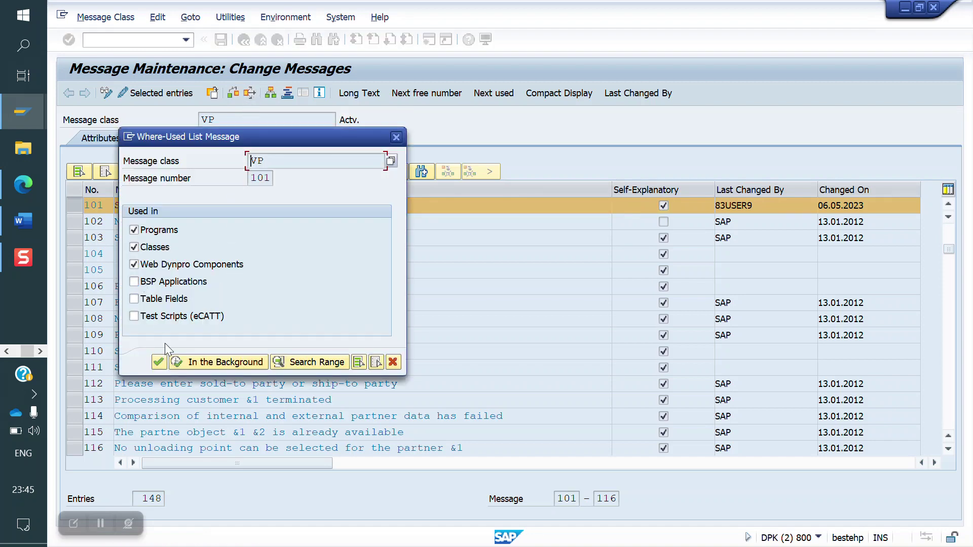
left_click(160, 361)
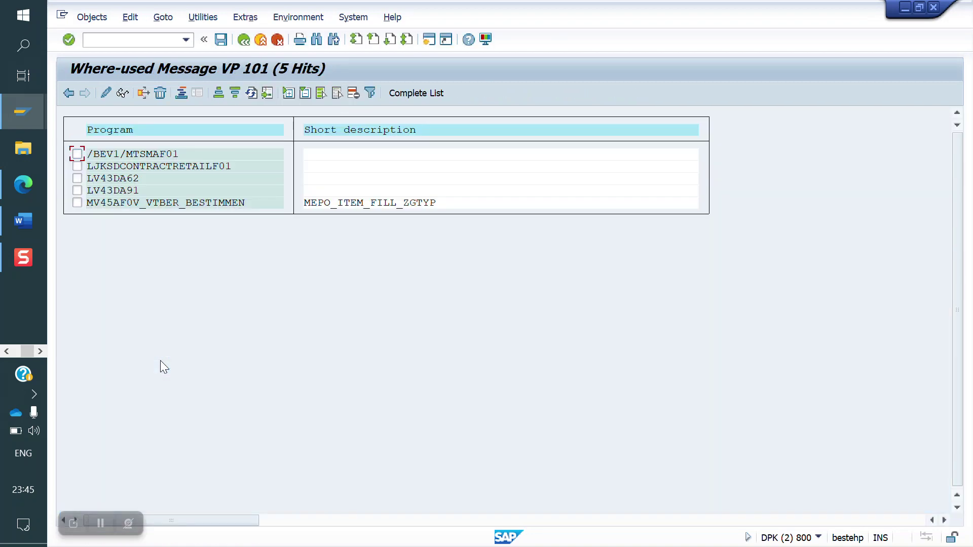
left_click(320, 206)
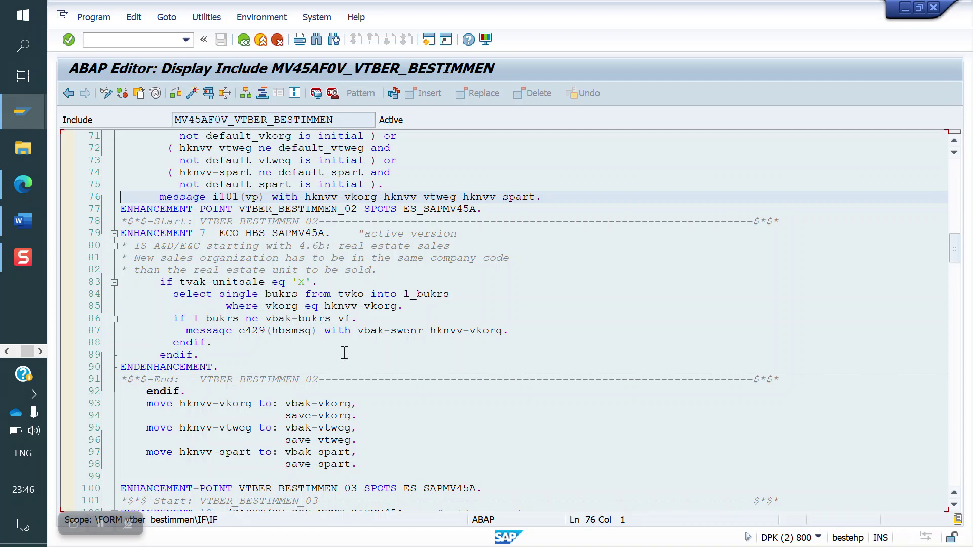
left_click_drag(219, 197, 146, 199)
left_click(219, 198)
left_click_drag(219, 197, 155, 199)
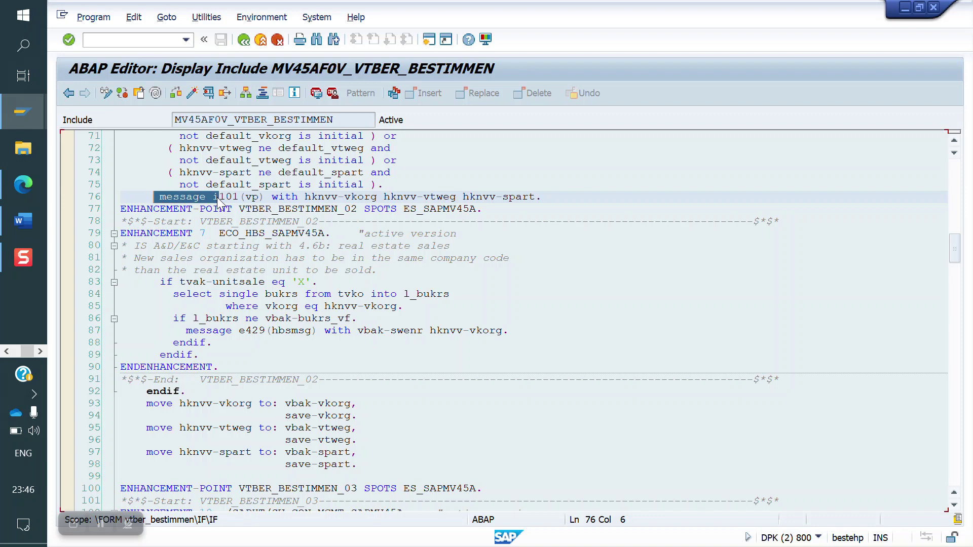
left_click(155, 39)
type("/nxd01")
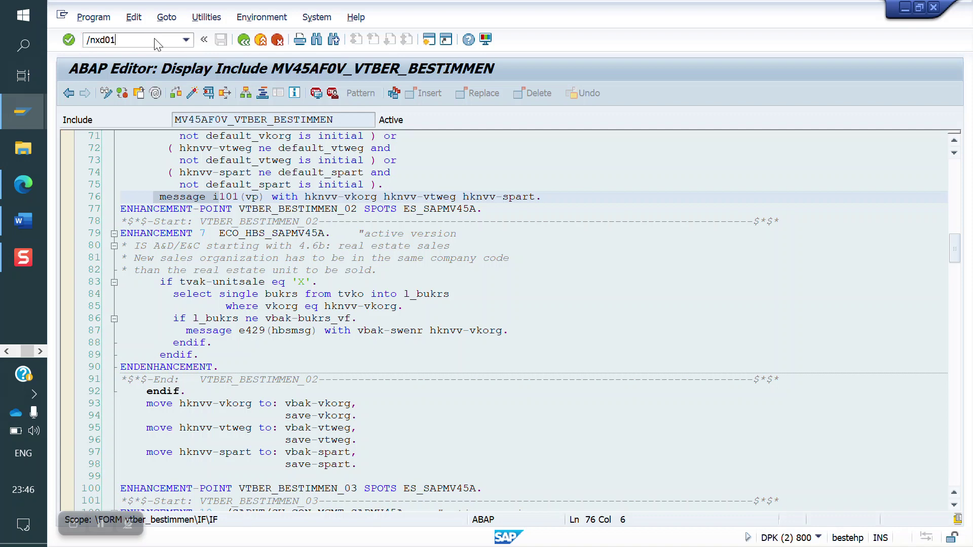
key("Return")
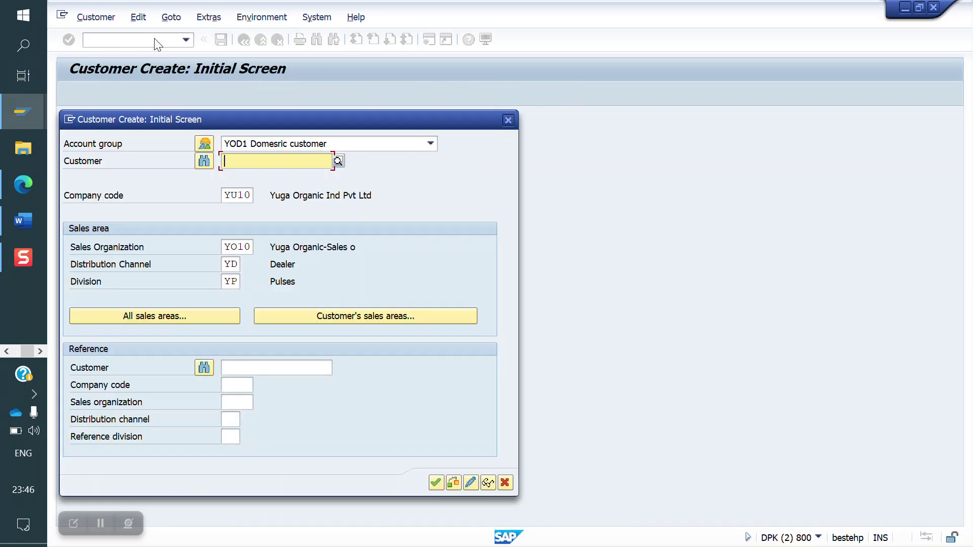
left_click(507, 120)
- Start a VA01 order of type YOOR for sales area YO10/YD/YP with the common-division customer as sold-to party
type("va01")
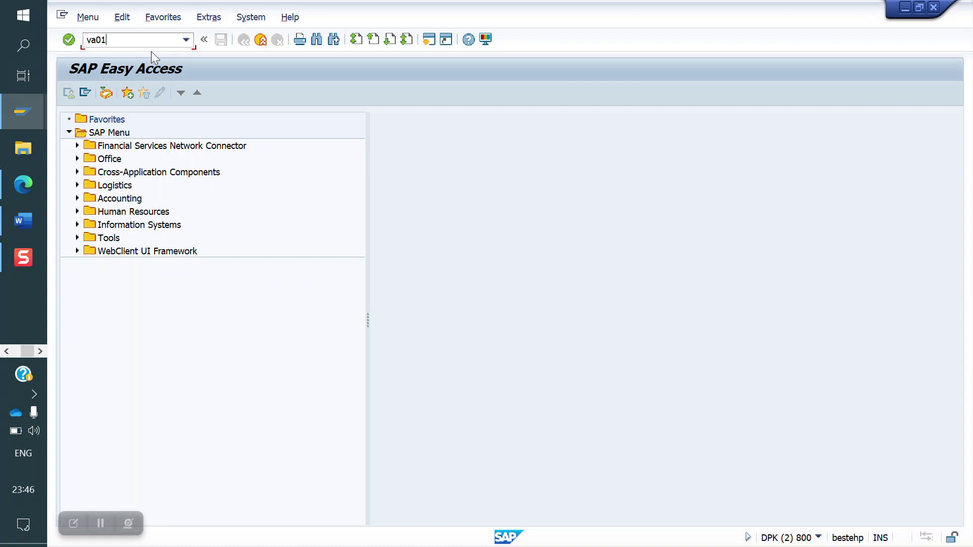
key("Return")
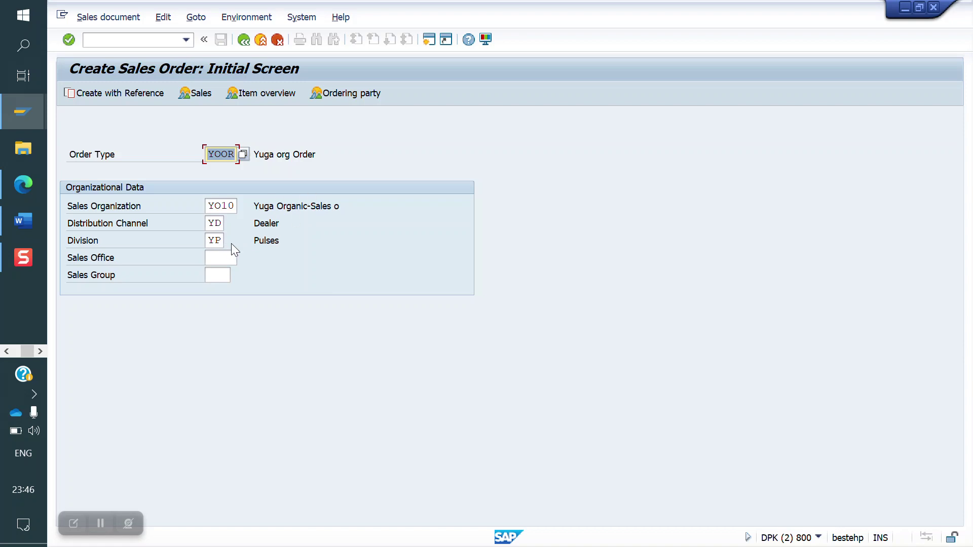
key("Return")
key("Down")
key("Return")
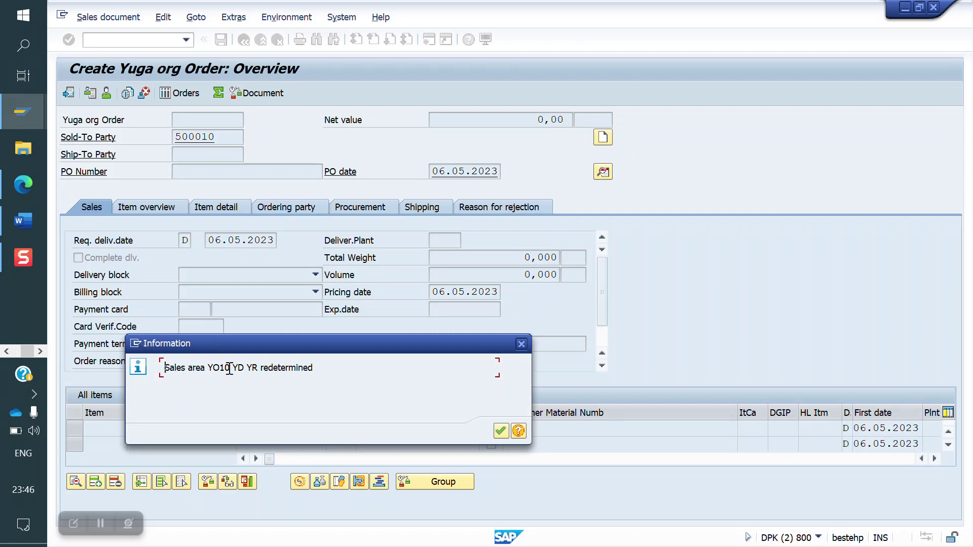
- Read and close the sales area message, and check the sales area in the order's header data
left_click_drag(257, 369, 162, 372)
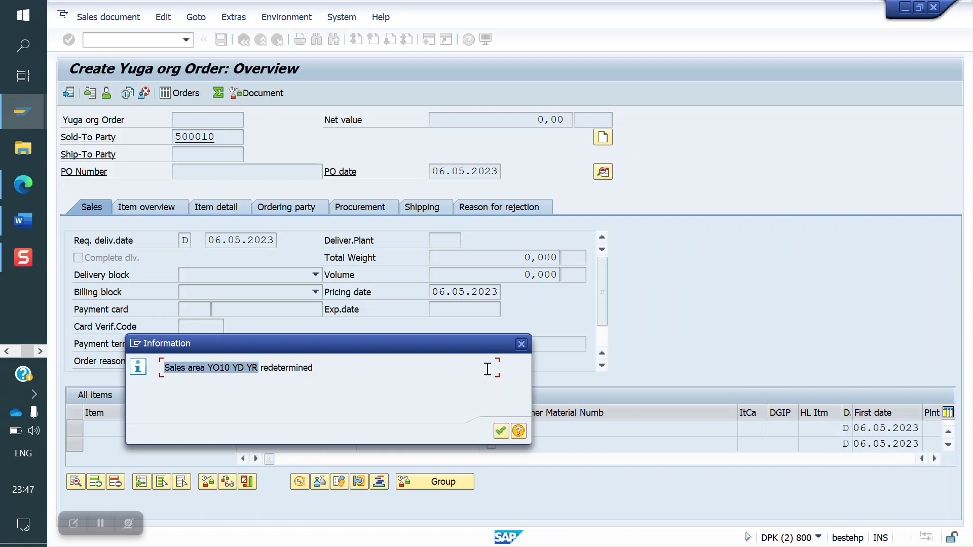
left_click(521, 344)
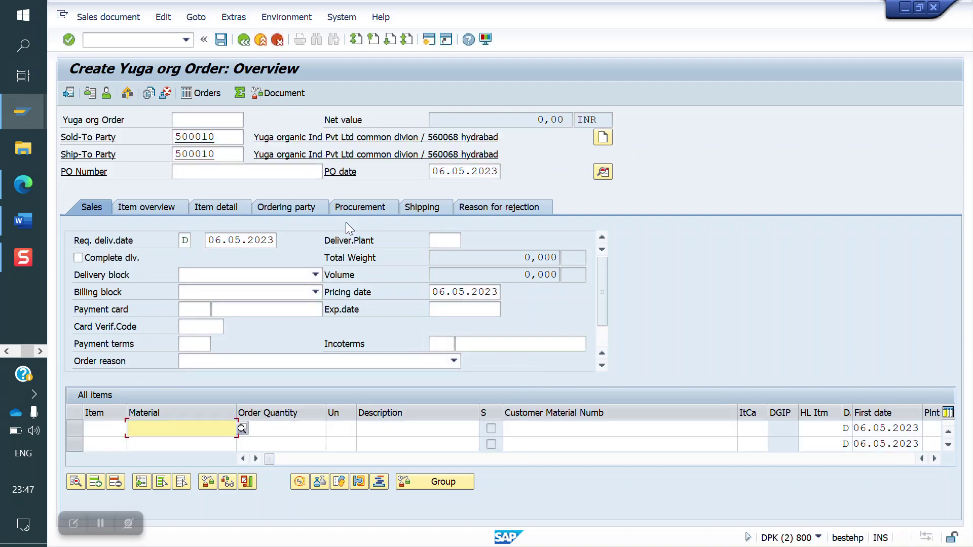
left_click(604, 172)
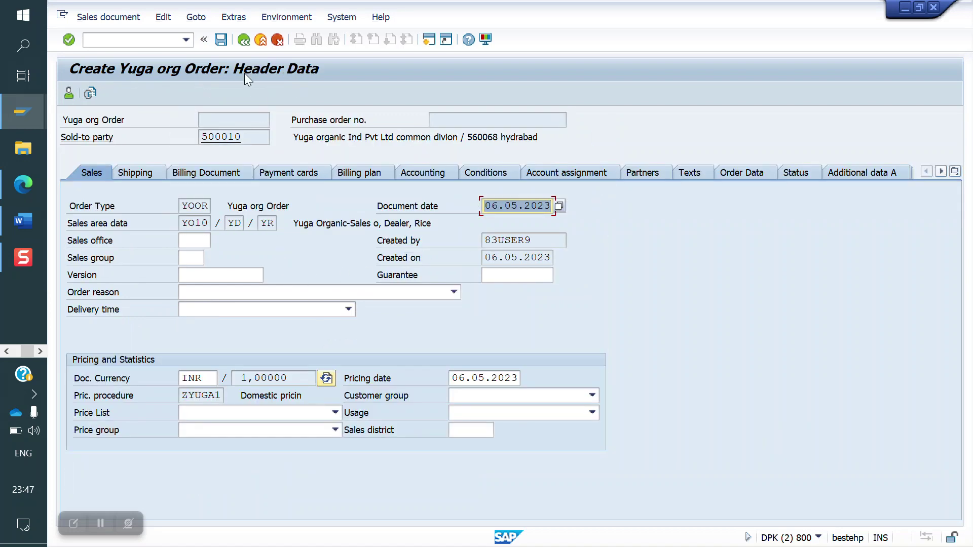
left_click(244, 42)
- Start extending the common-division customer in XD01 to sales area YO10/YD/YP with account group YOD1 and company code YU10
left_click(113, 39)
type("/nxd01")
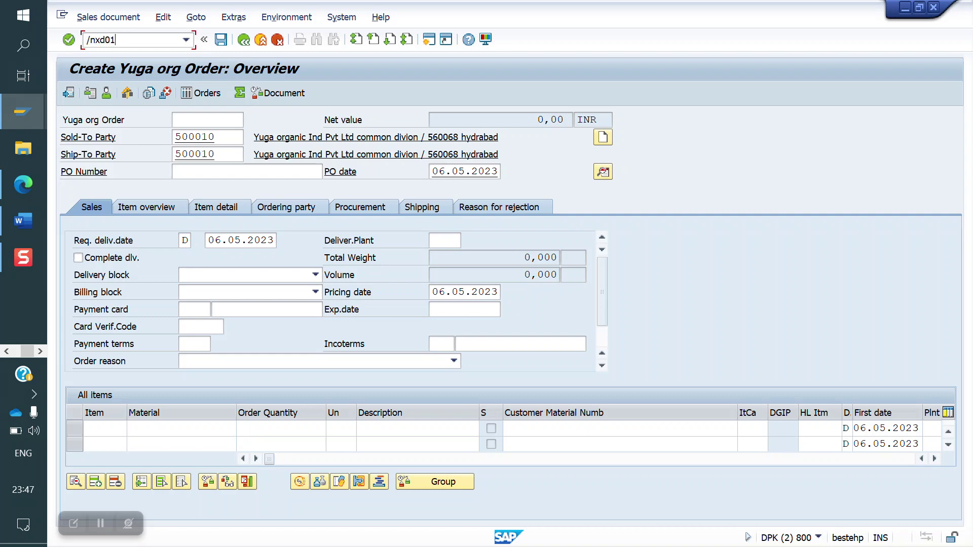
key("Return")
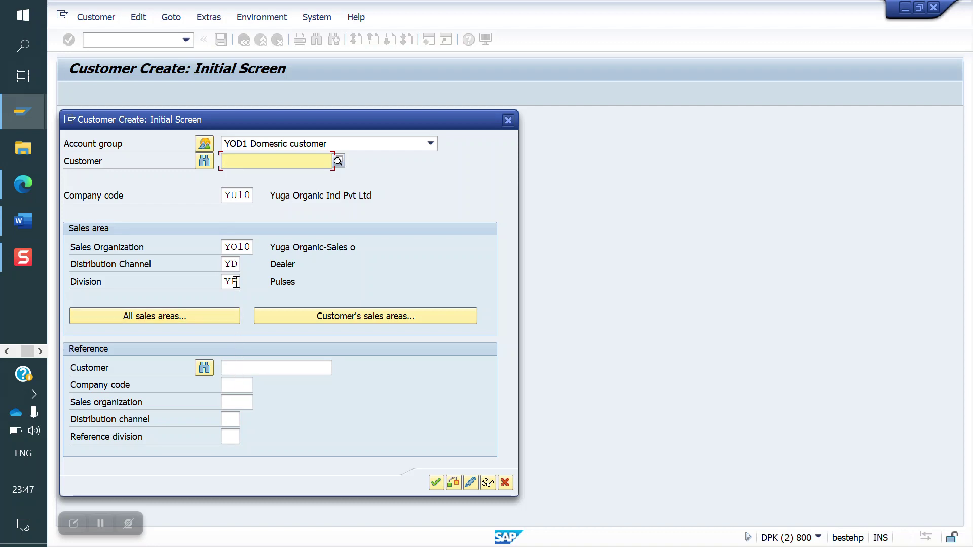
key("Return")
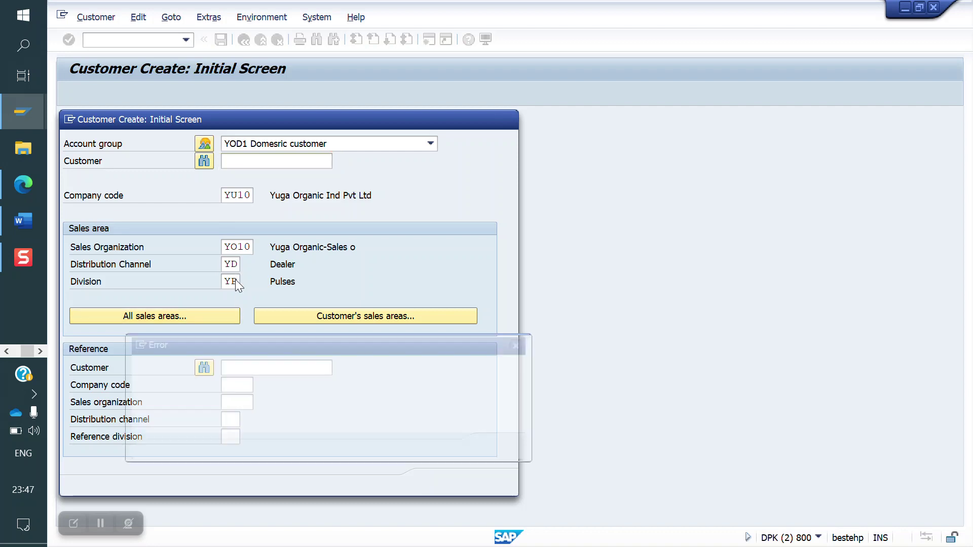
key("Return")
key("BackSpace")
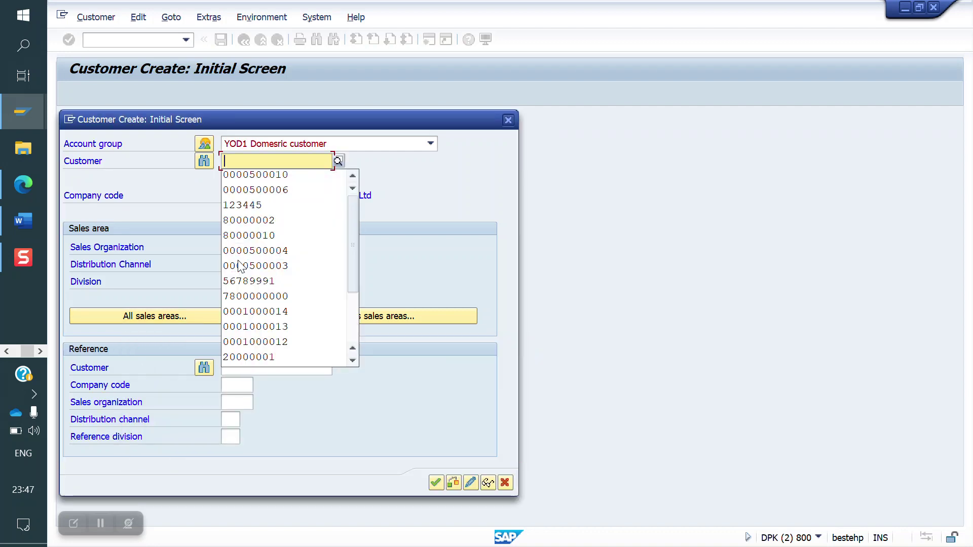
left_click(239, 261)
key("Return")
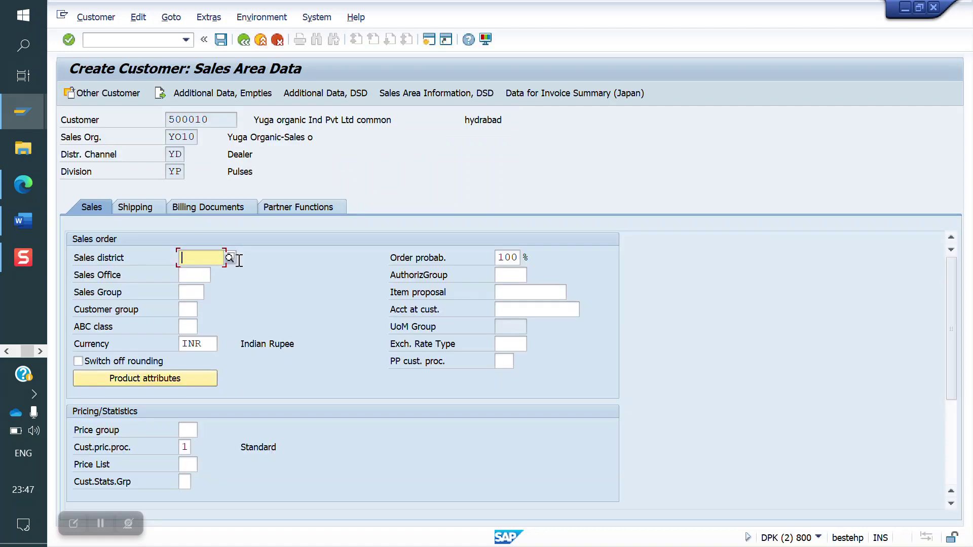
- Set the customer's shipping conditions to 01 and the delivering plant to YO10
left_click(126, 207)
left_click(228, 275)
type("01")
key("Tab")
type("YO10")
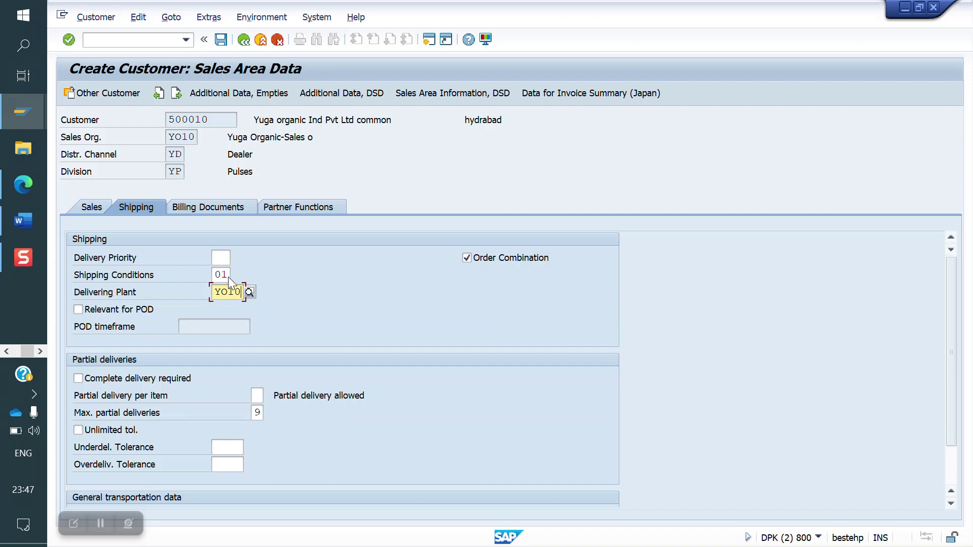
- Save the customer's extension to sales area YO10/YD/YP and close the customer creation dialog
key("Return")
left_click(208, 205)
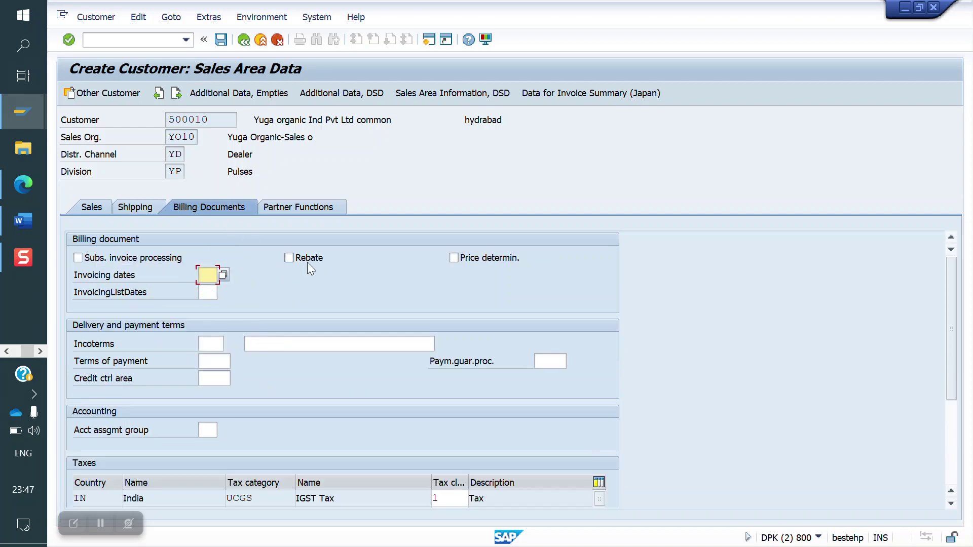
left_click(220, 43)
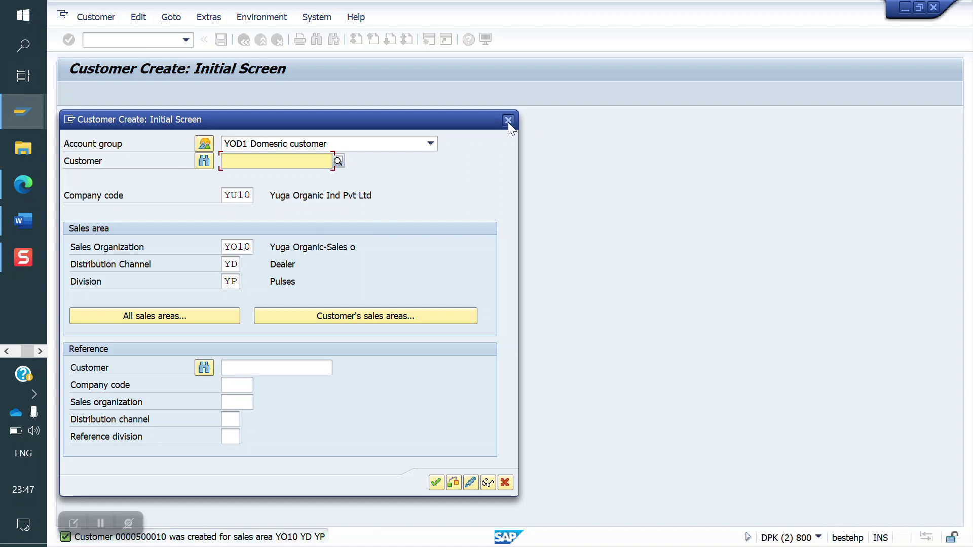
left_click(508, 120)
- Start a VA01 order of type YOOR for YO10/YD/YP with the common-division customer and check the division in its header data
type("/nva01")
key("Return")
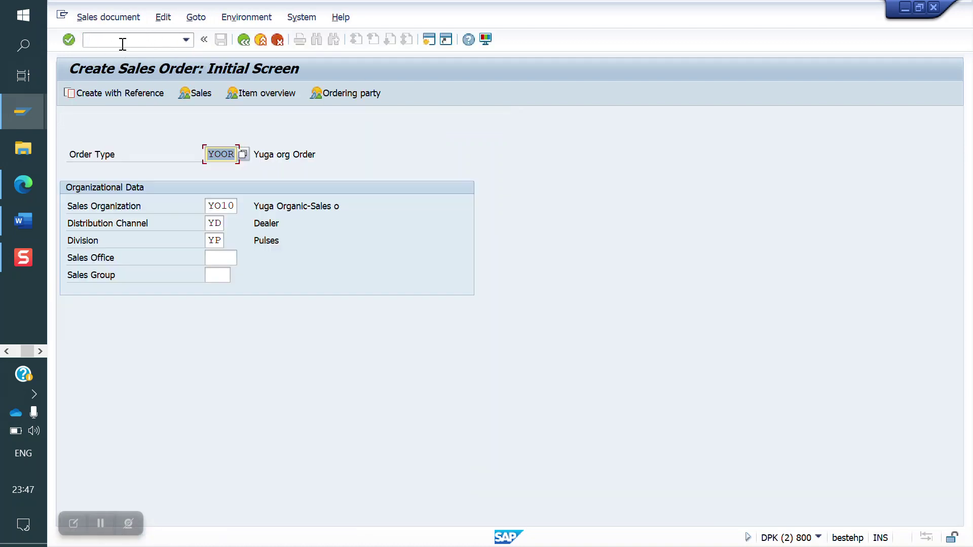
key("Return")
key("Return")
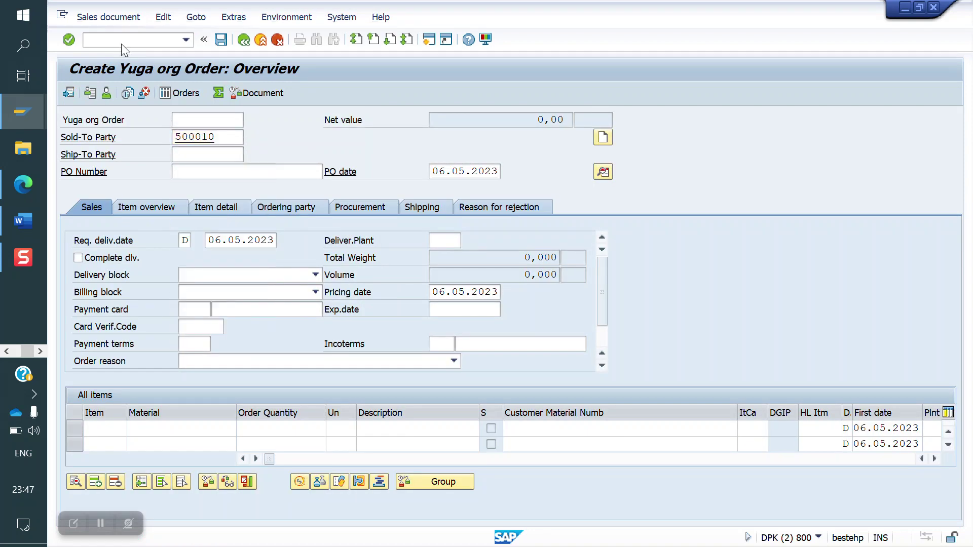
key("Return")
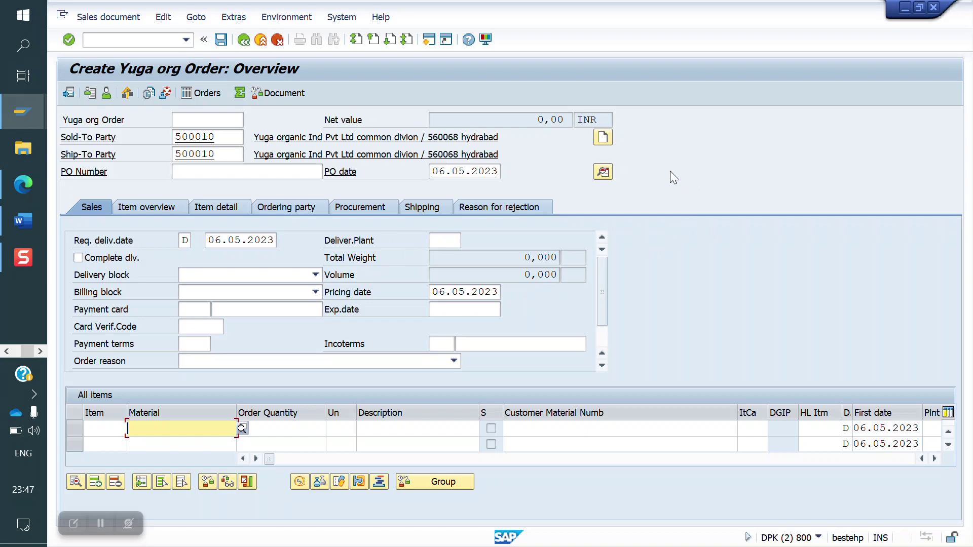
left_click(602, 172)
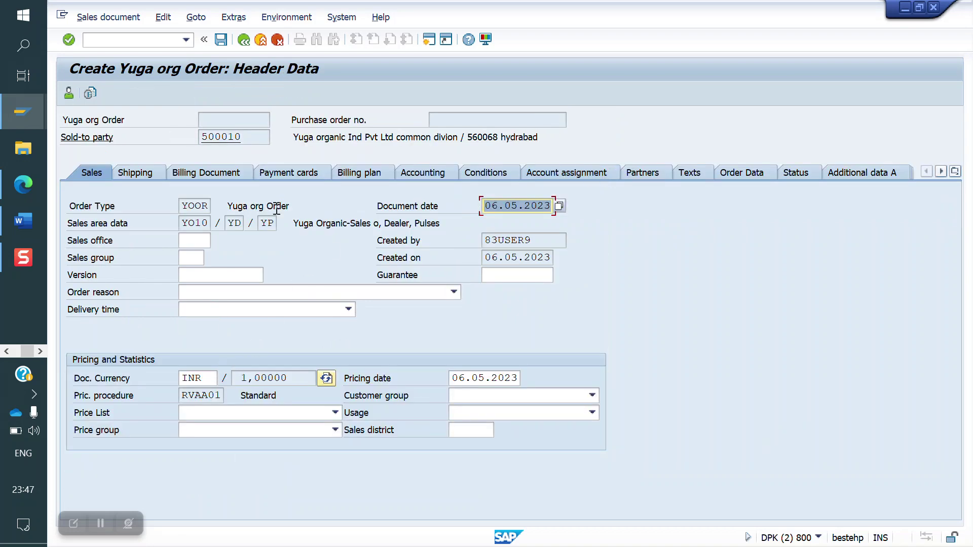
left_click(273, 223)
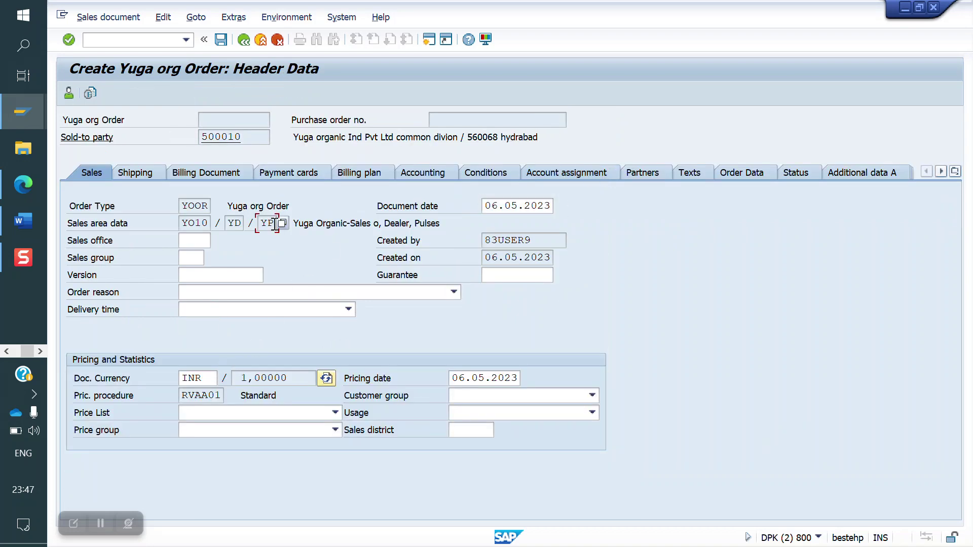
left_click(243, 40)
- Try adding material 50065560 to the order and leave the order without saving
type("50065560")
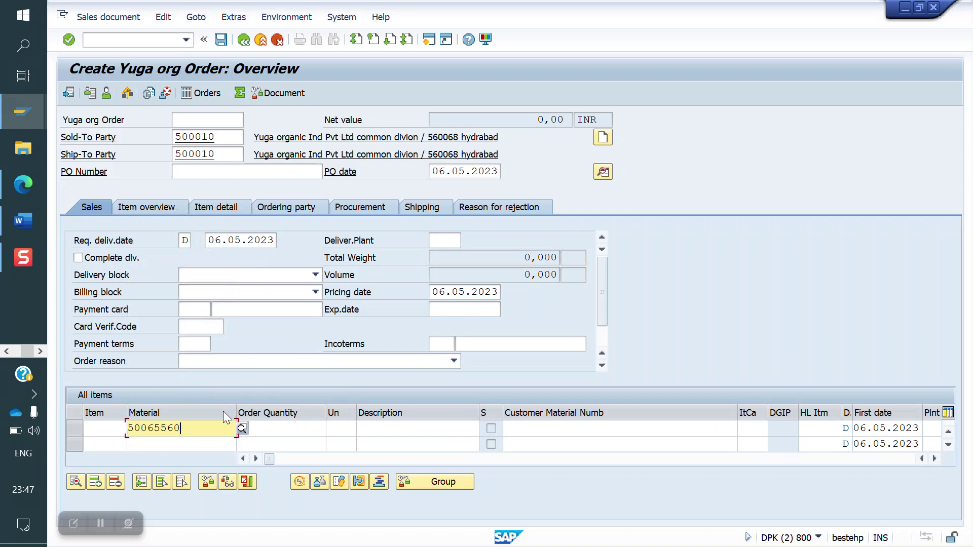
key("Return")
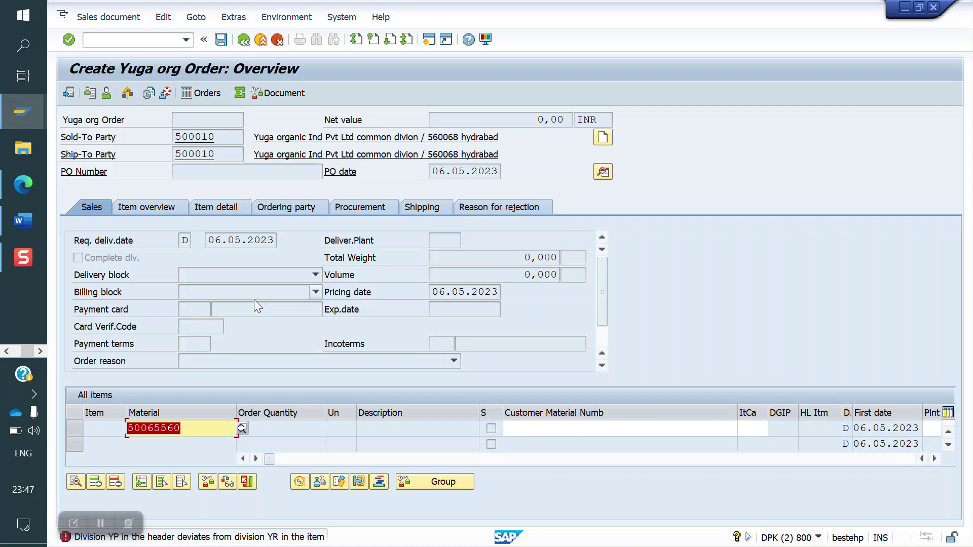
left_click(243, 40)
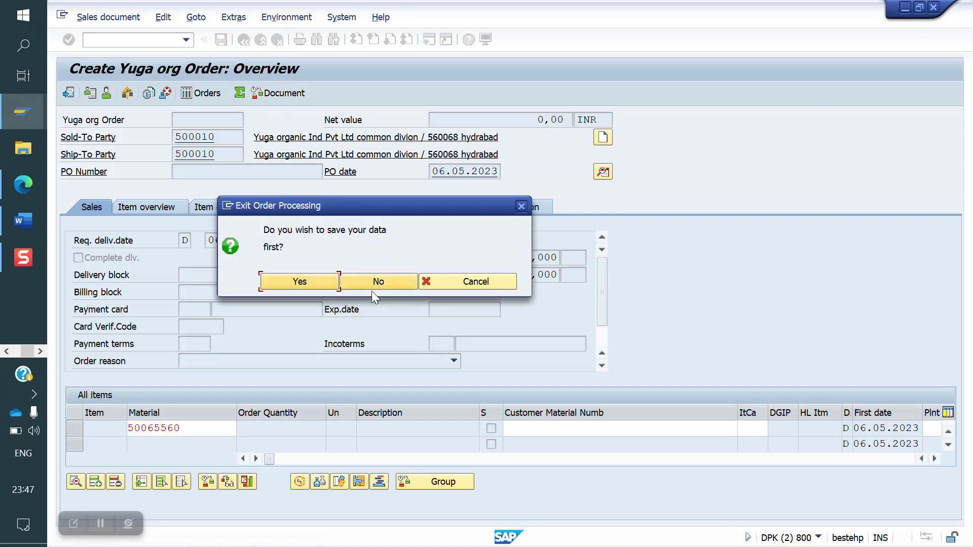
left_click(381, 279)
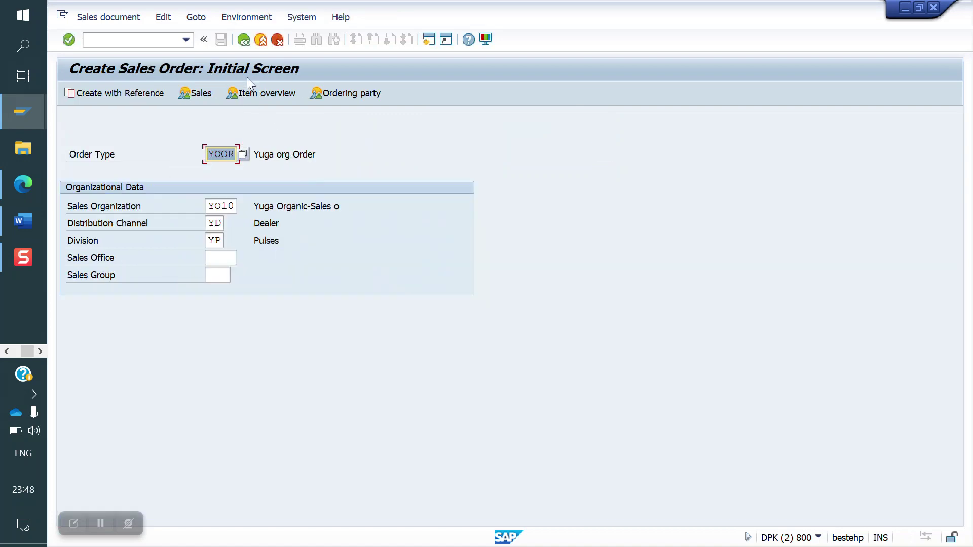
- Try to start an order of type YOOR with division YN
left_click(223, 240)
key("BackSpace")
type("n")
key("Return")
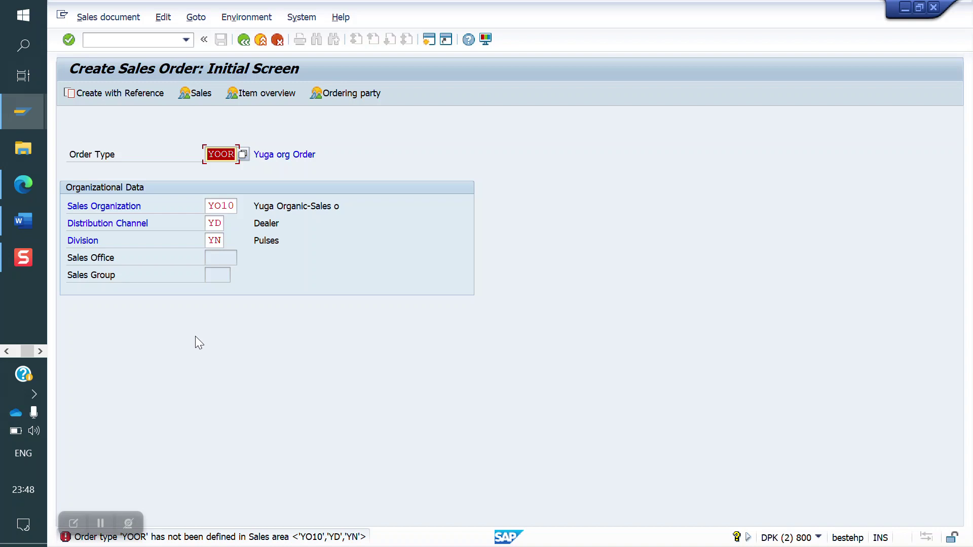
- Open Define Common Divisions under Sales and Distribution, Master Data in the SAP Reference IMG through transaction SPRO
left_click(125, 40)
type("/nspro")
key("Return")
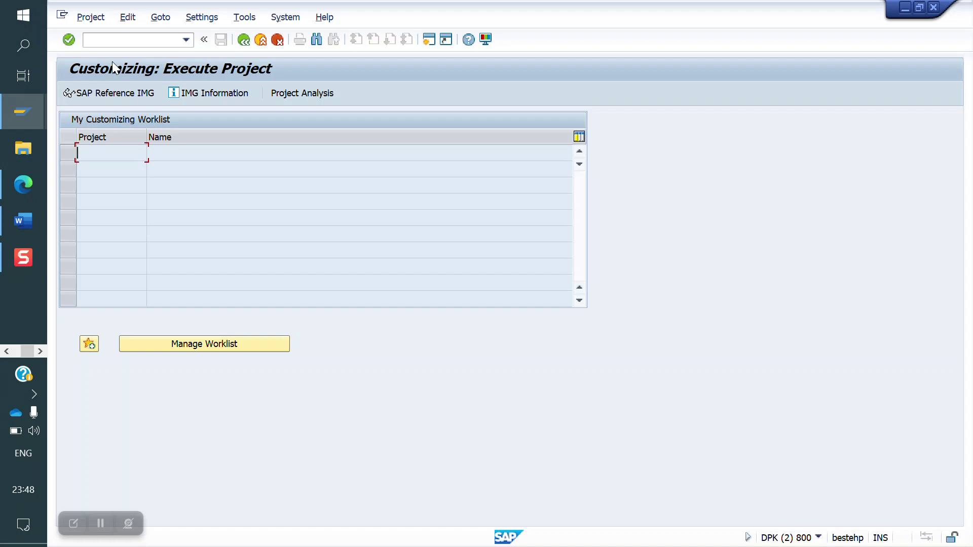
left_click(111, 91)
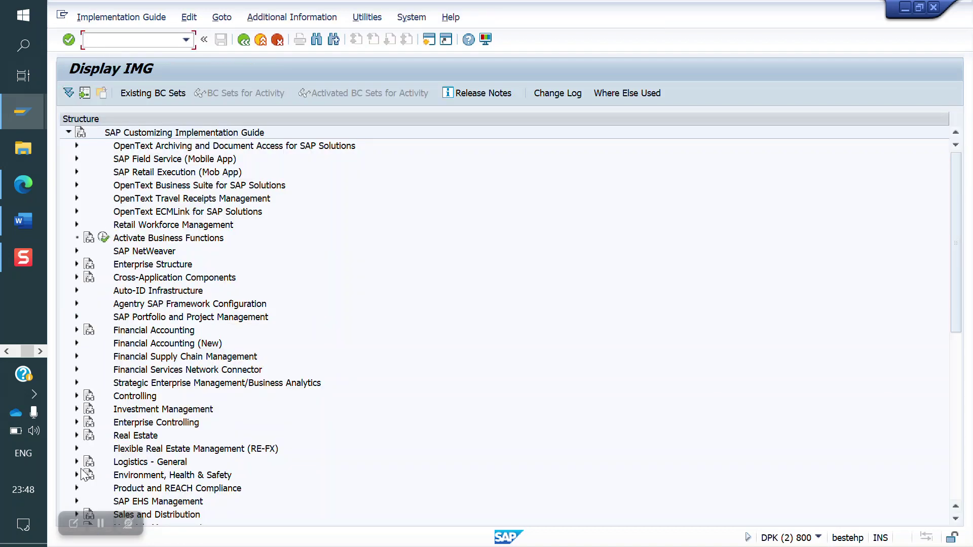
scroll(160, 420, "down", 2)
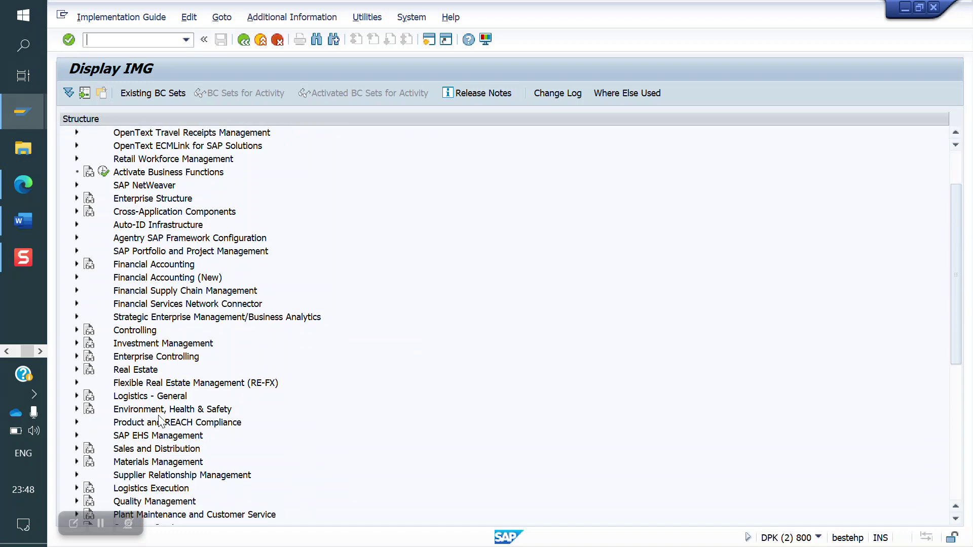
left_click(76, 449)
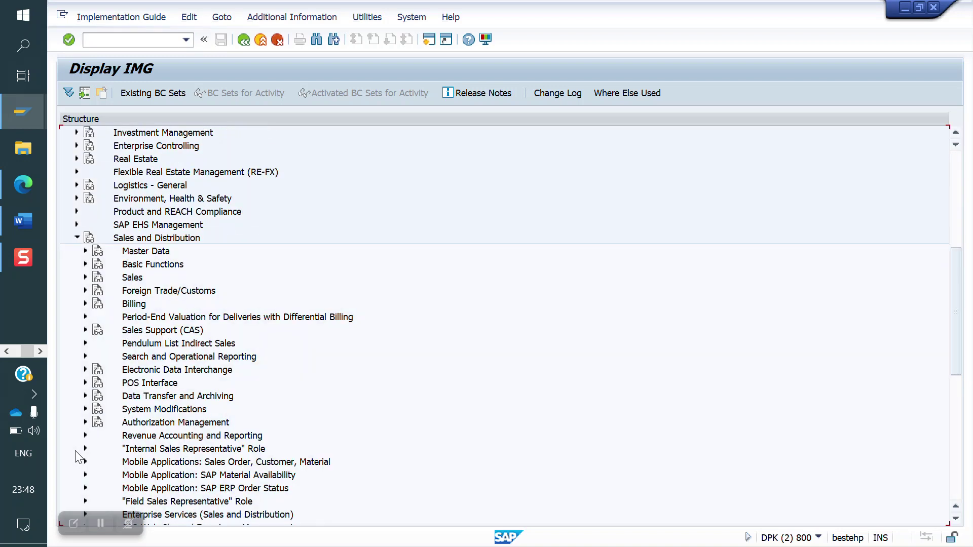
left_click(84, 252)
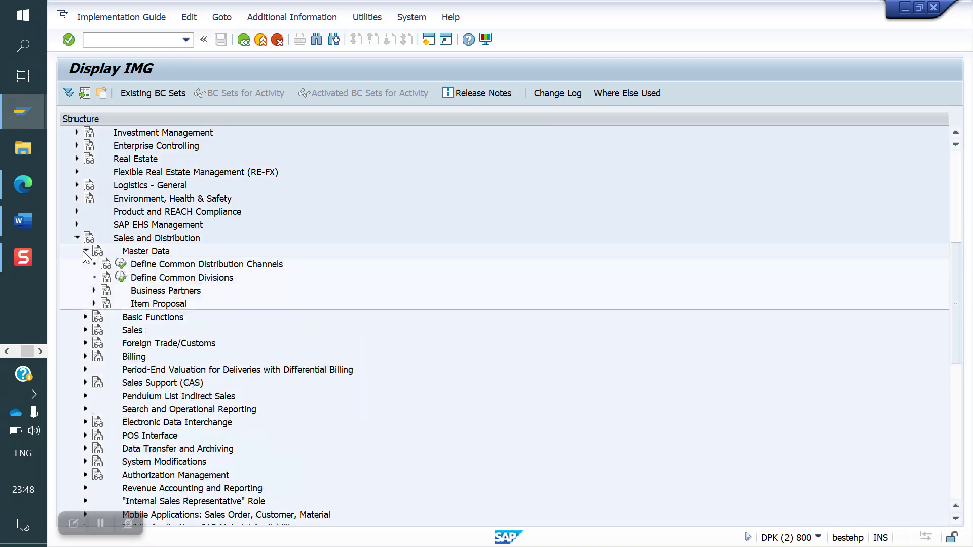
left_click(121, 278)
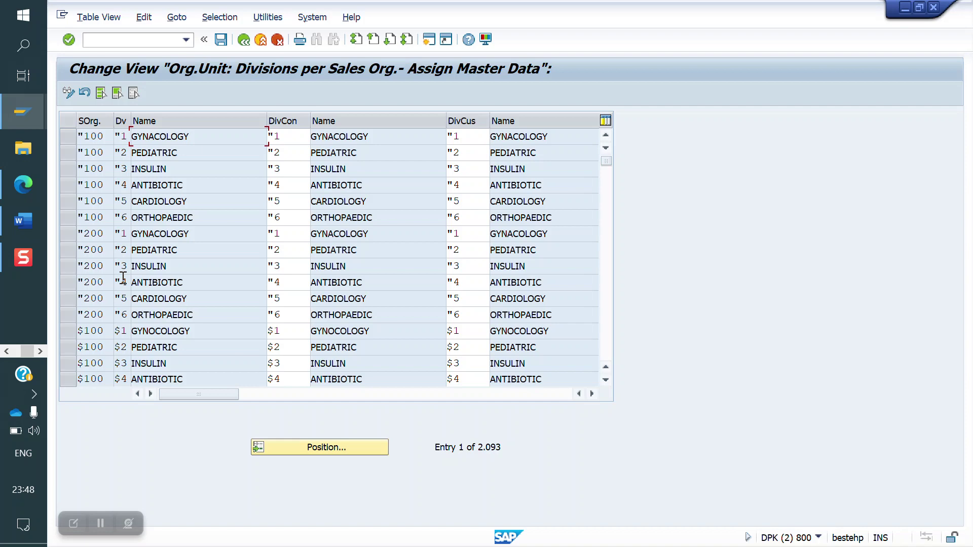
- Find the YO10 entries and set the common customer division (DivCus) of divisions OH and YG to YH
left_click(321, 454)
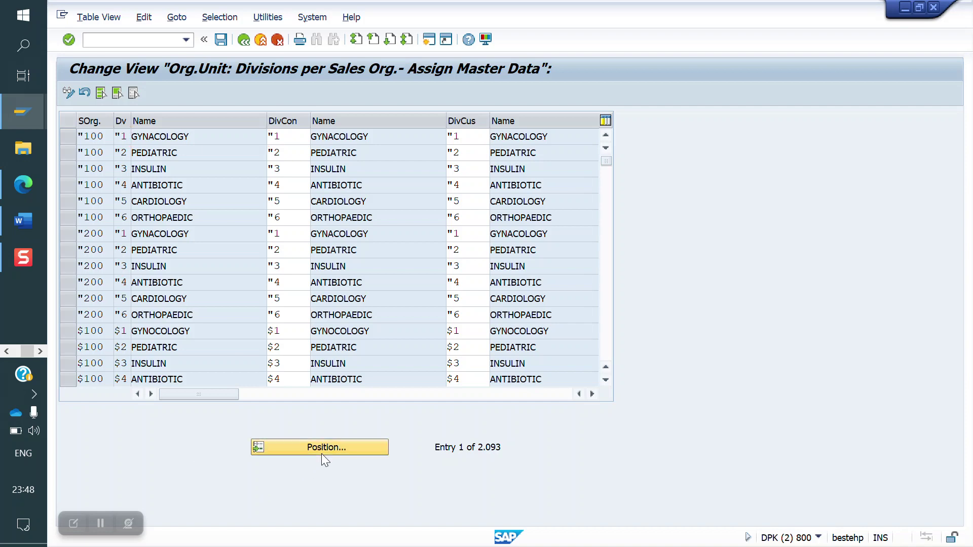
type("1000")
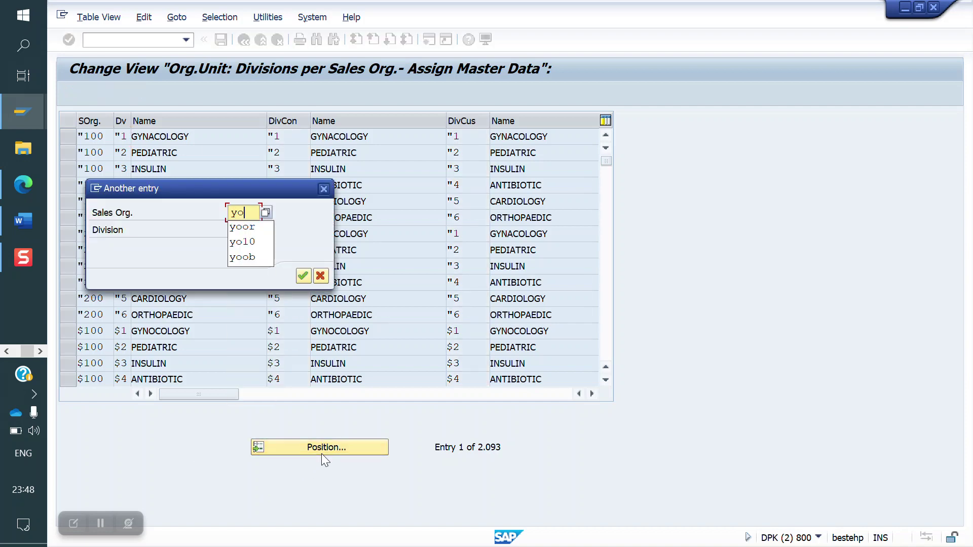
key("Return")
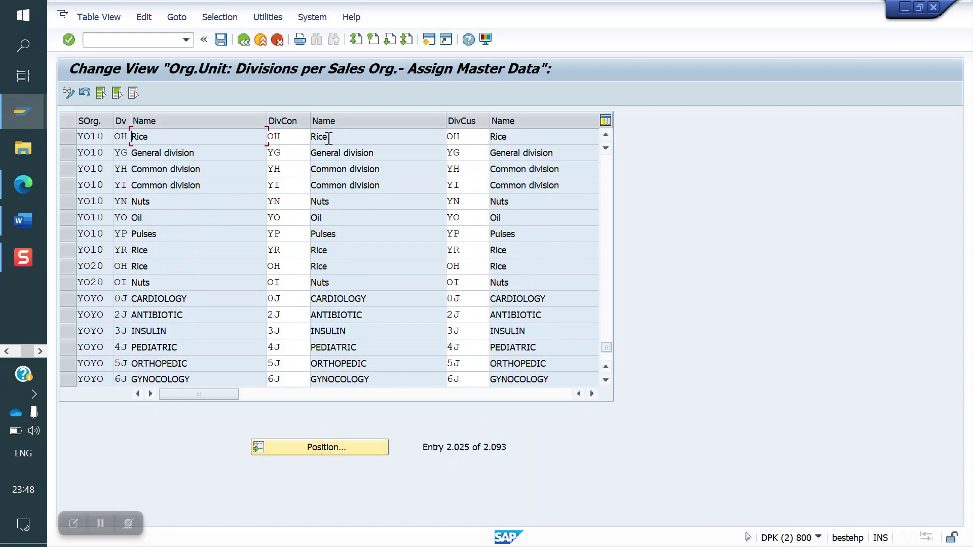
left_click(477, 137)
key("BackSpace")
key("BackSpace")
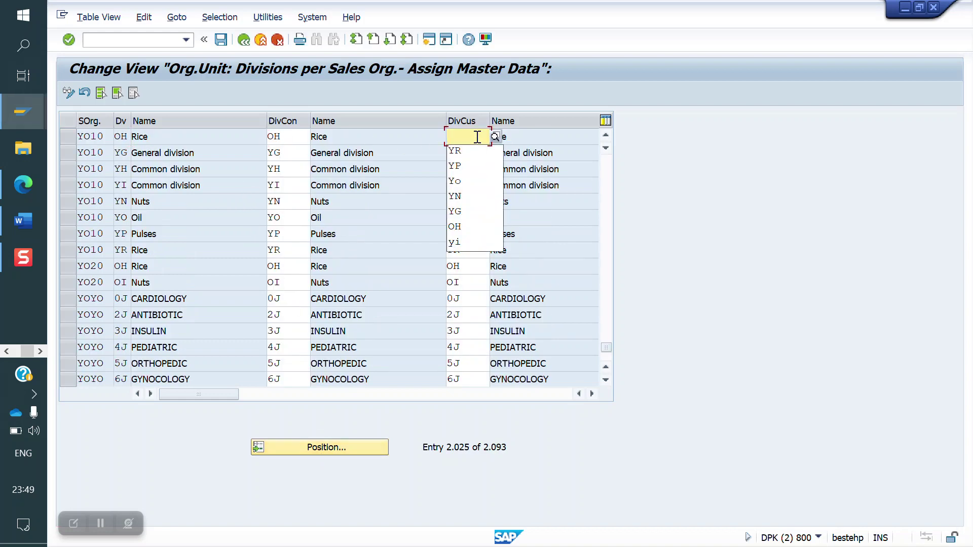
type("yh")
key("Down")
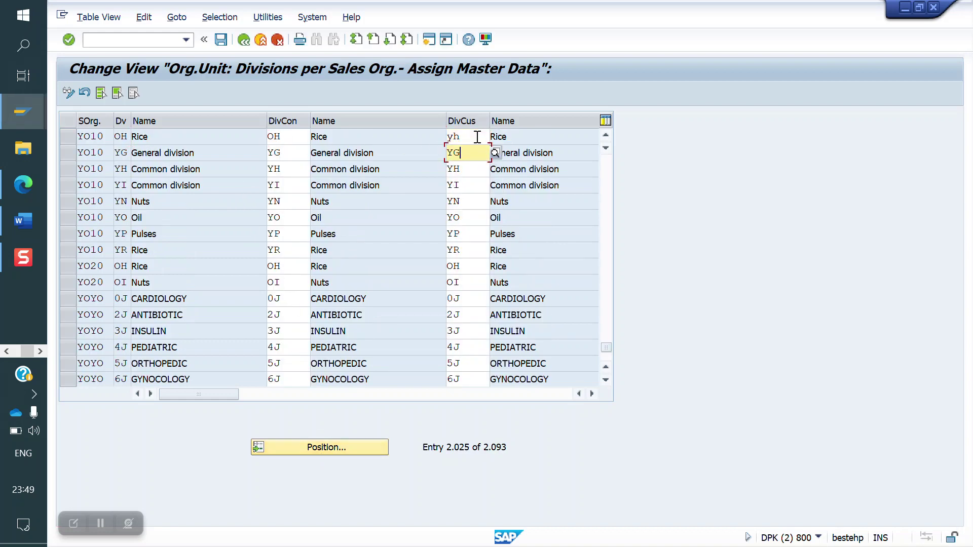
key("BackSpace")
type("h")
key("Down")
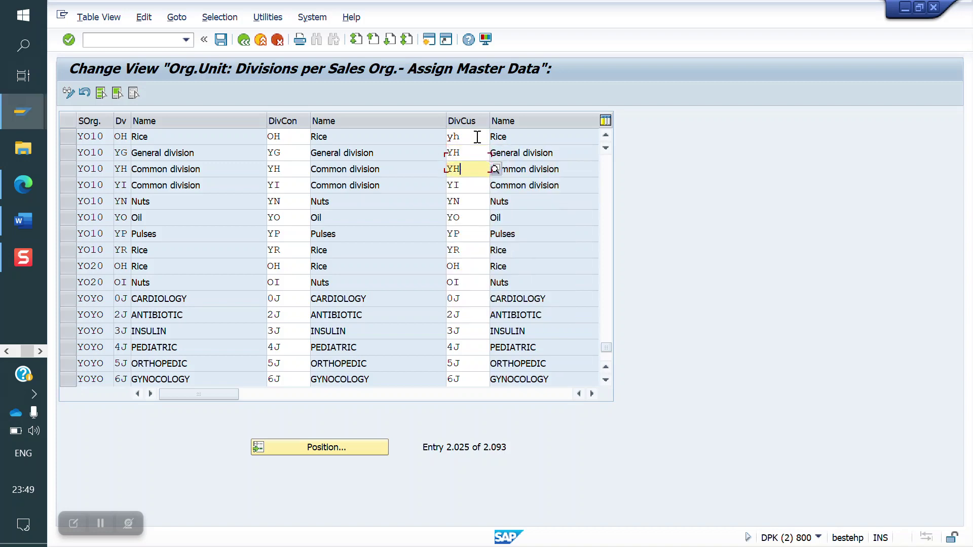
- Set the common customer division of YO10 divisions YI, YN and YO to YH
key("Down")
key("BackSpace")
type("h")
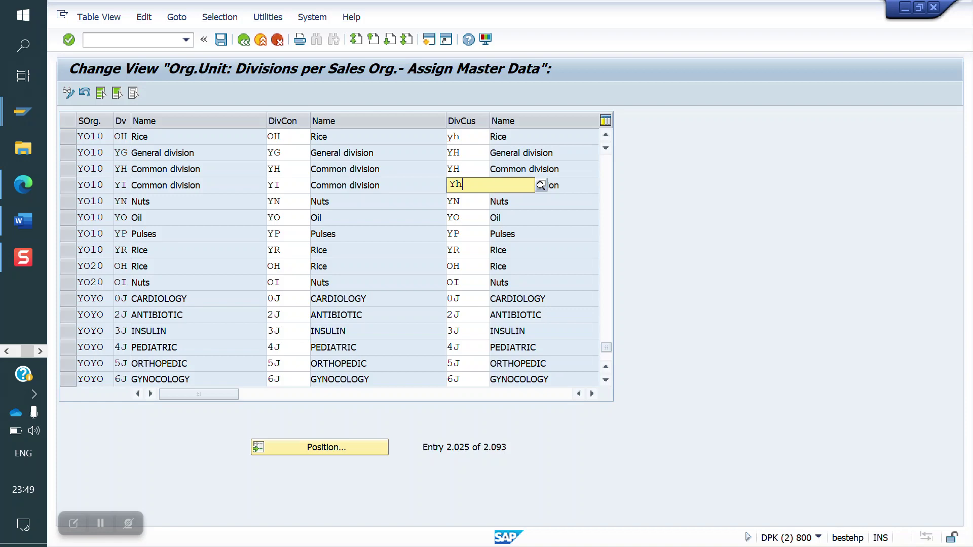
key("Down")
key("BackSpace")
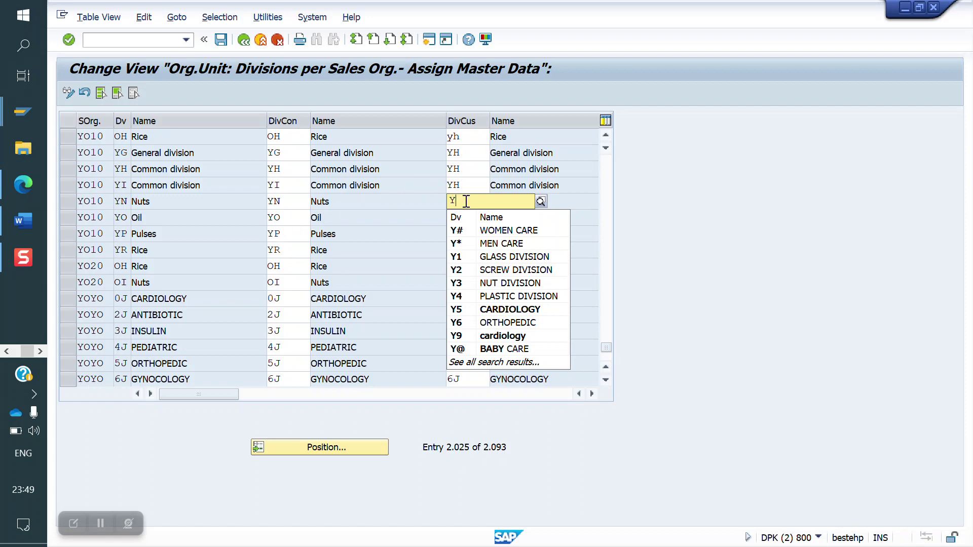
type("h")
key("Return")
key("Down")
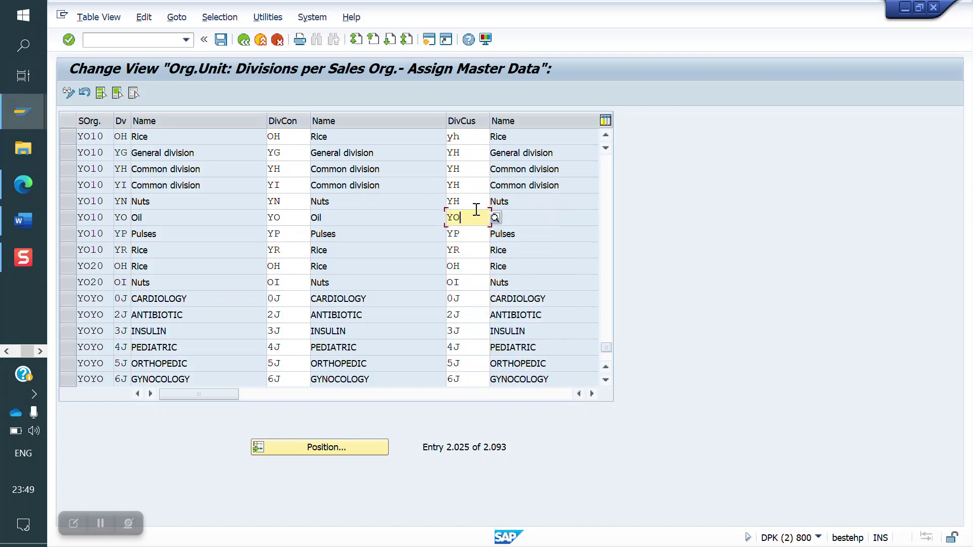
key("BackSpace")
type("h")
key("Return")
- Set the common customer division of YO10 divisions YP and YR to YH
key("Down")
key("BackSpace")
key("Down")
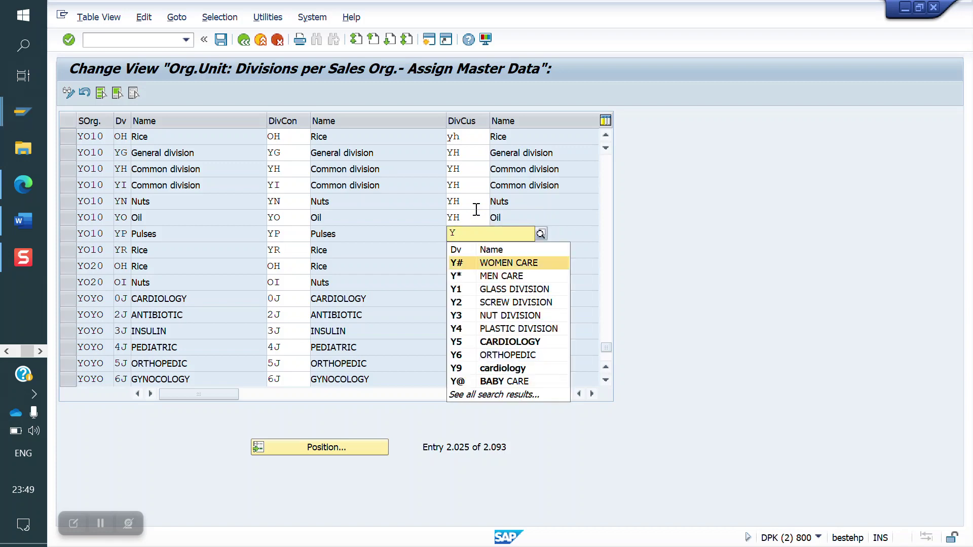
key("Return")
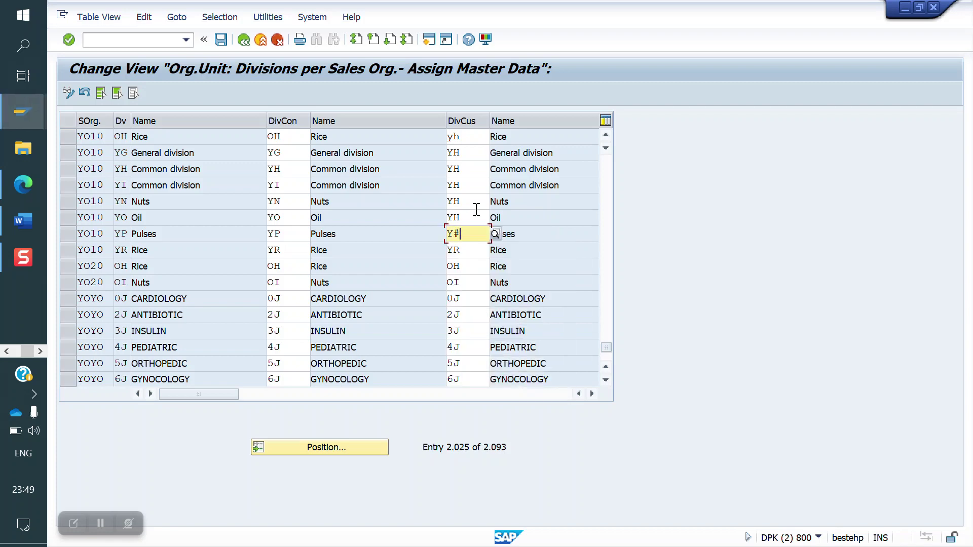
key("BackSpace")
type("h")
key("Return")
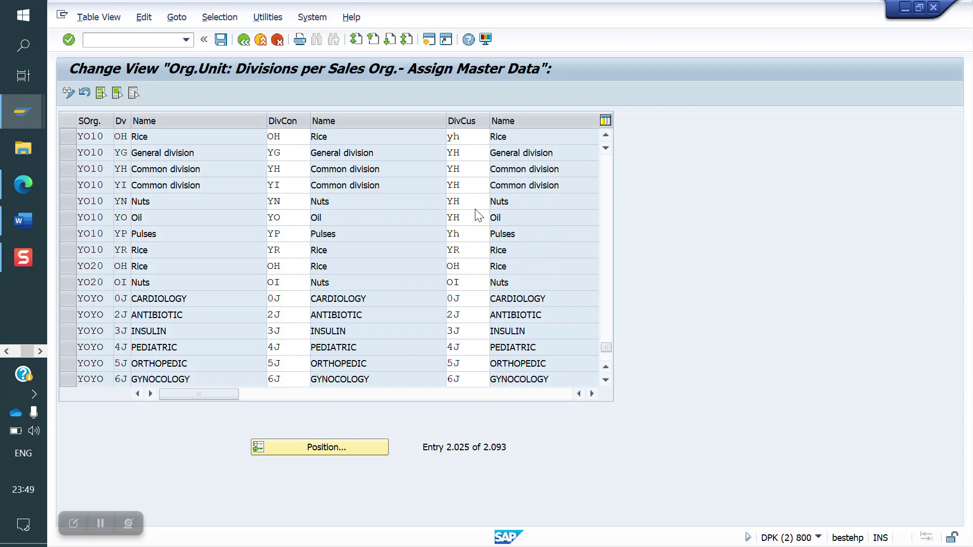
left_click(463, 250)
type("YH")
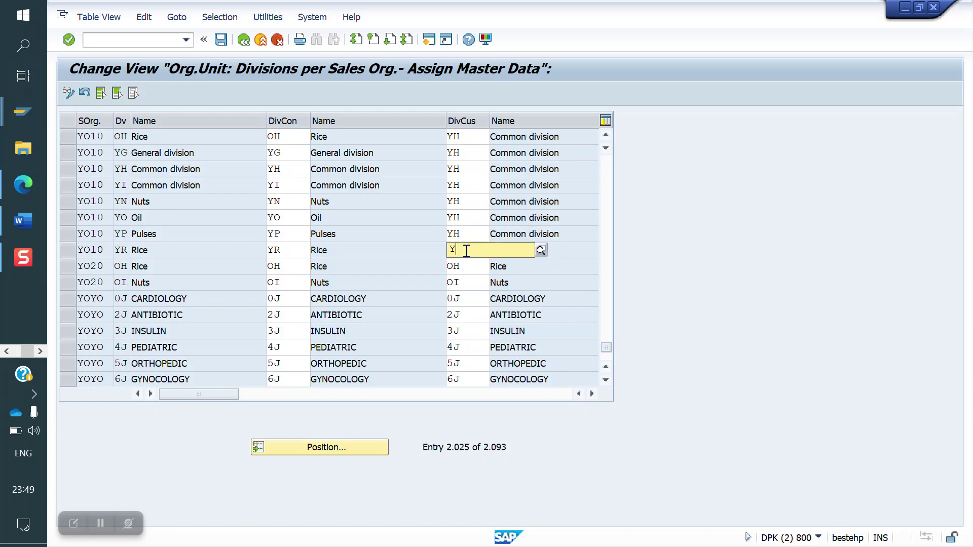
key("Return")
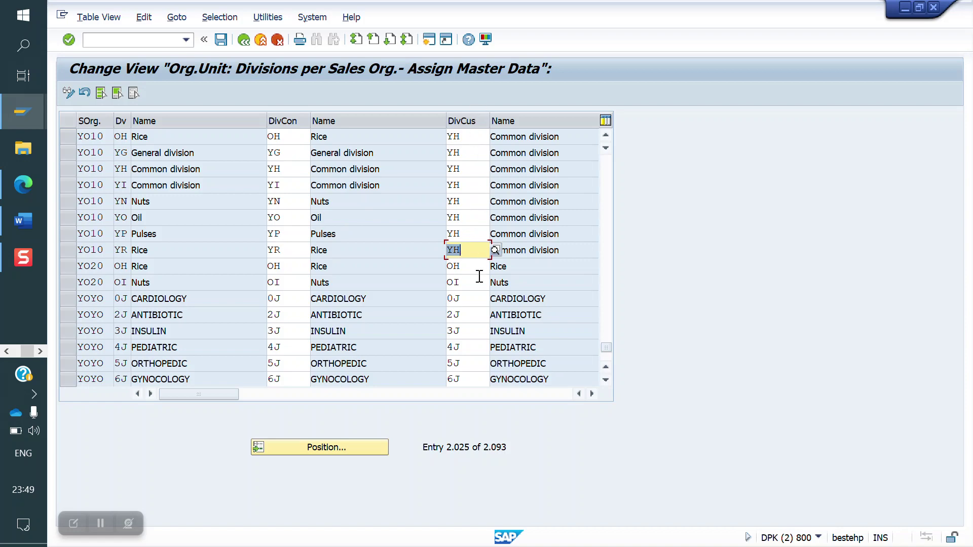
- Save the common division assignments in customizing request DPKK900767
left_click(221, 39)
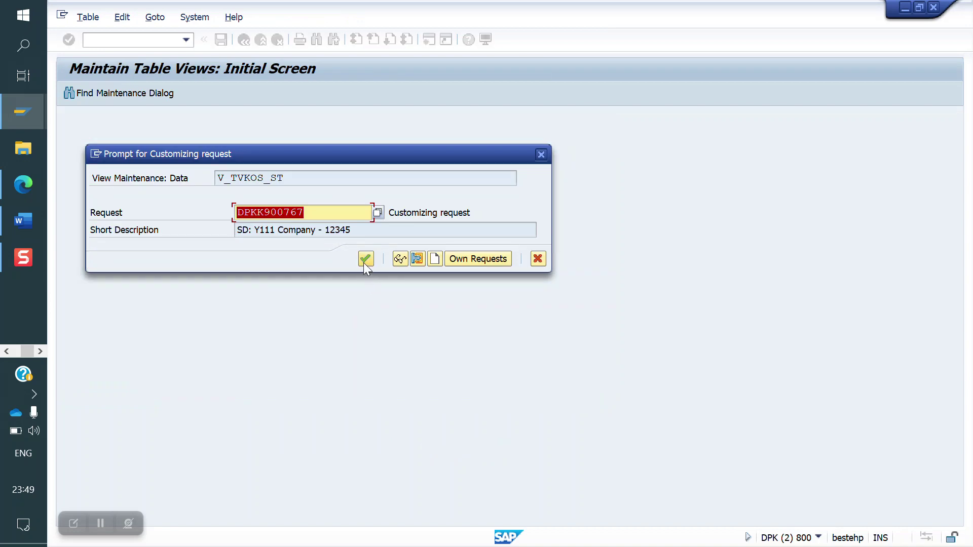
left_click(363, 262)
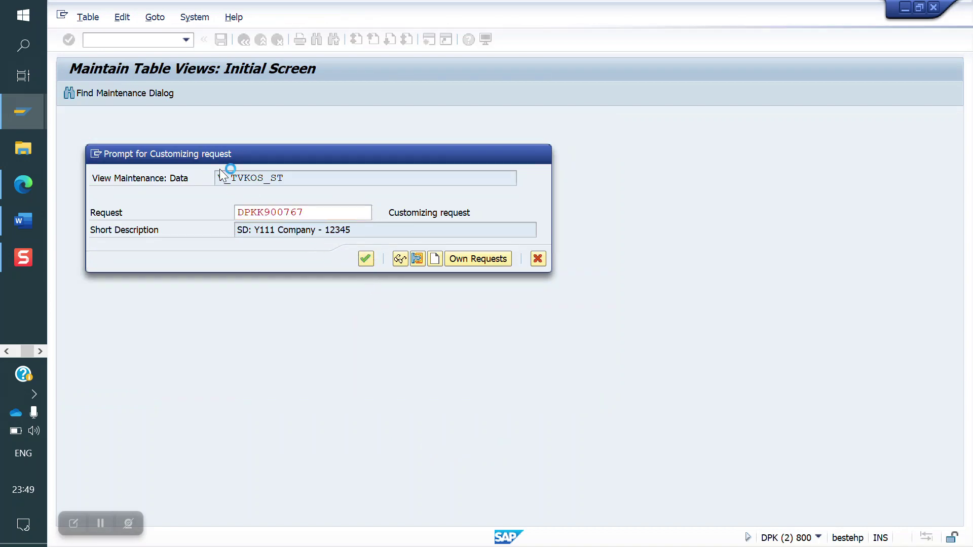
- Open transaction OVAZ and position the allowed order types list at sales organization YO10
left_click(120, 39)
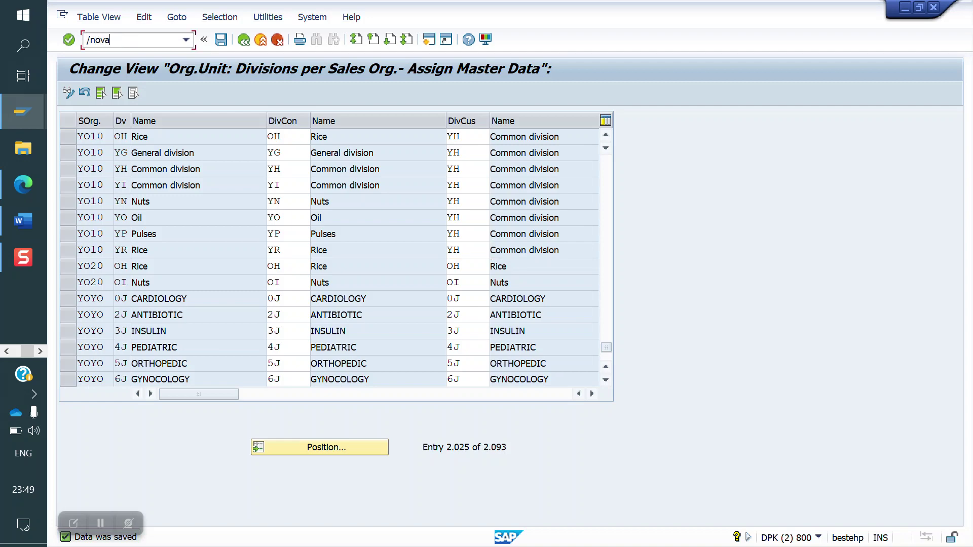
type("/novaz")
key("Return")
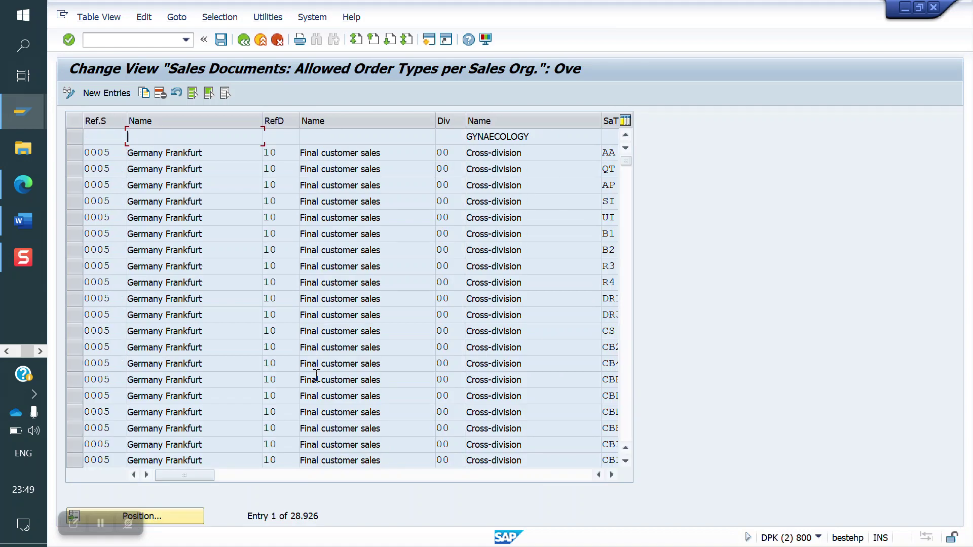
left_click(172, 520)
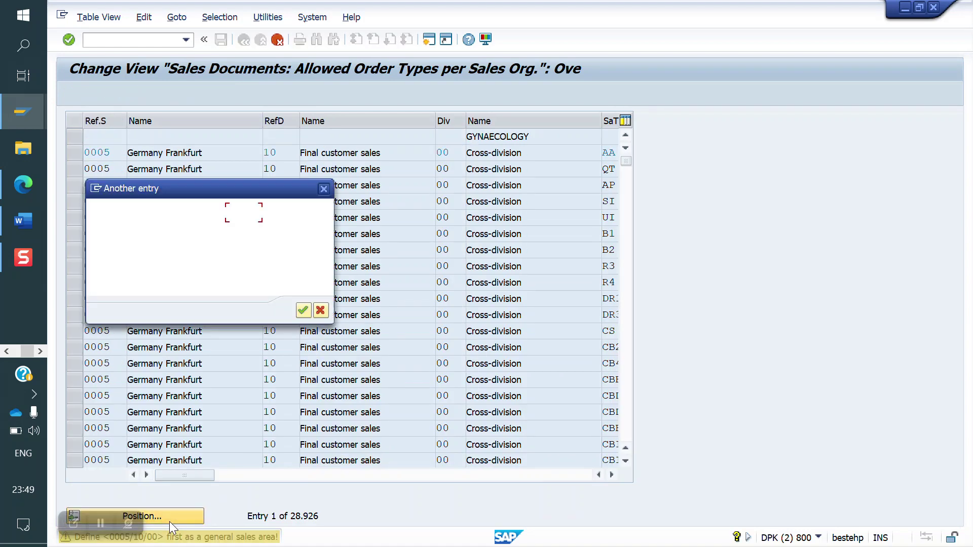
type("yo10")
key("Return")
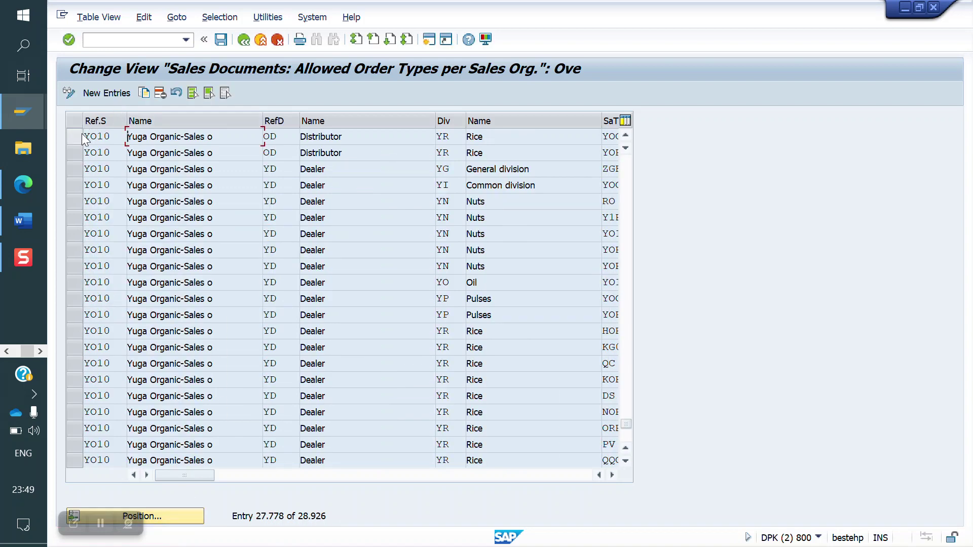
- Copy the first YO10 order type entry to distribution channel YD and division YN
left_click(74, 135)
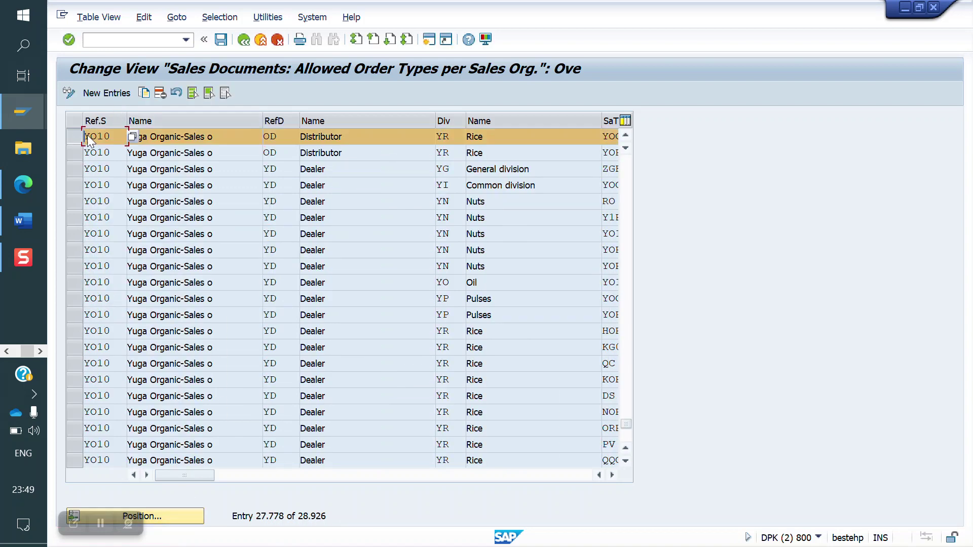
left_click(143, 93)
left_click(292, 136)
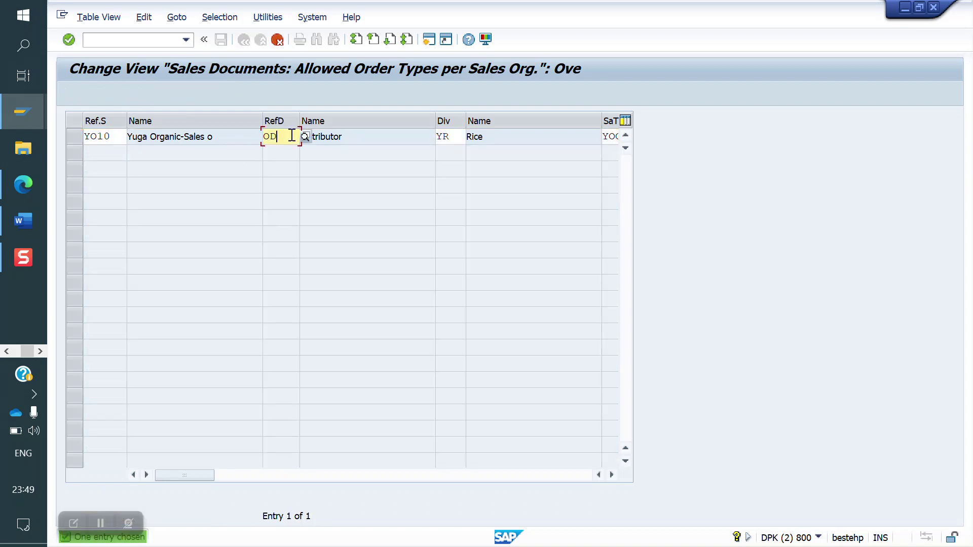
key("BackSpace")
key("BackSpace")
type("YD")
left_click(444, 136)
key("BackSpace")
type("N")
key("Return")
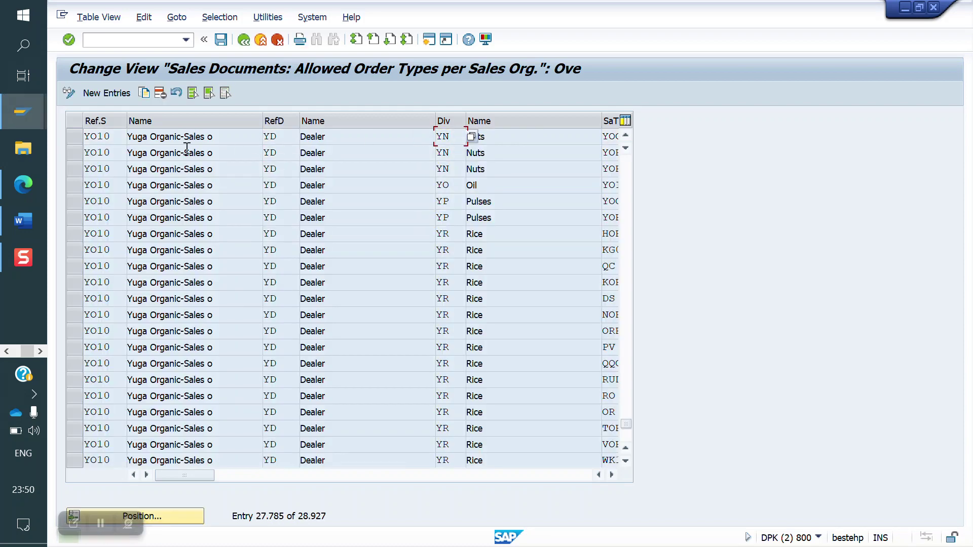
- Copy the new YO10/YD/YN entry to division YO and save the entries in customizing request DPKK900767
left_click(78, 136)
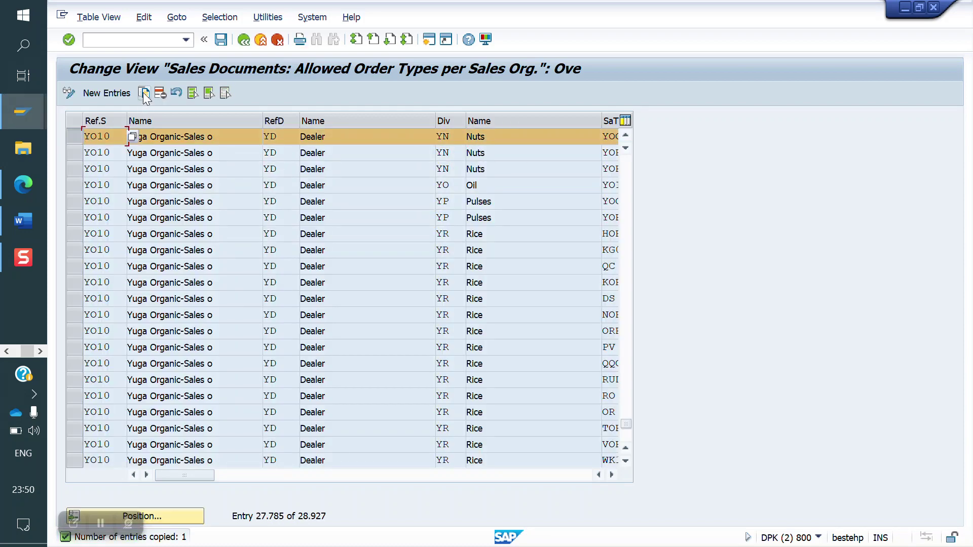
left_click(143, 92)
left_click(457, 136)
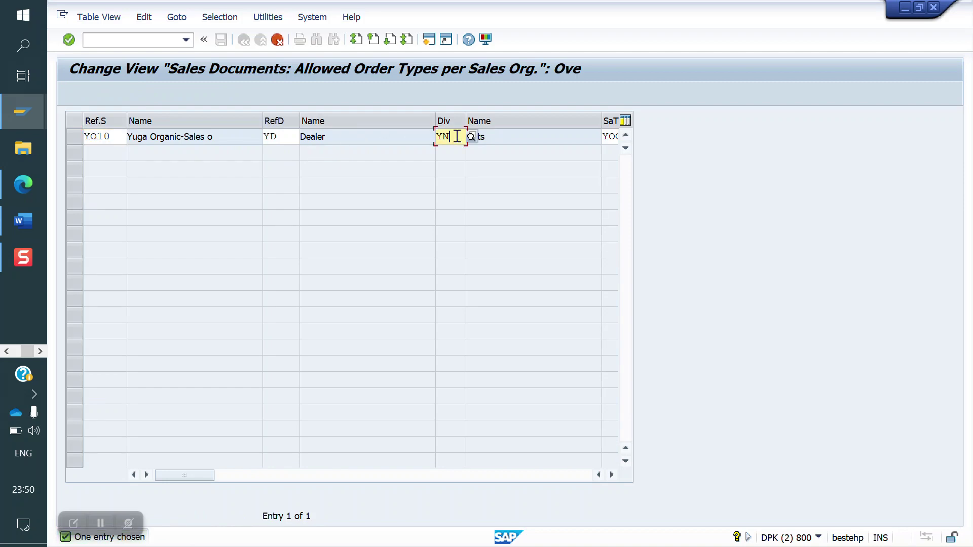
key("BackSpace")
type("O")
key("Return")
left_click(223, 40)
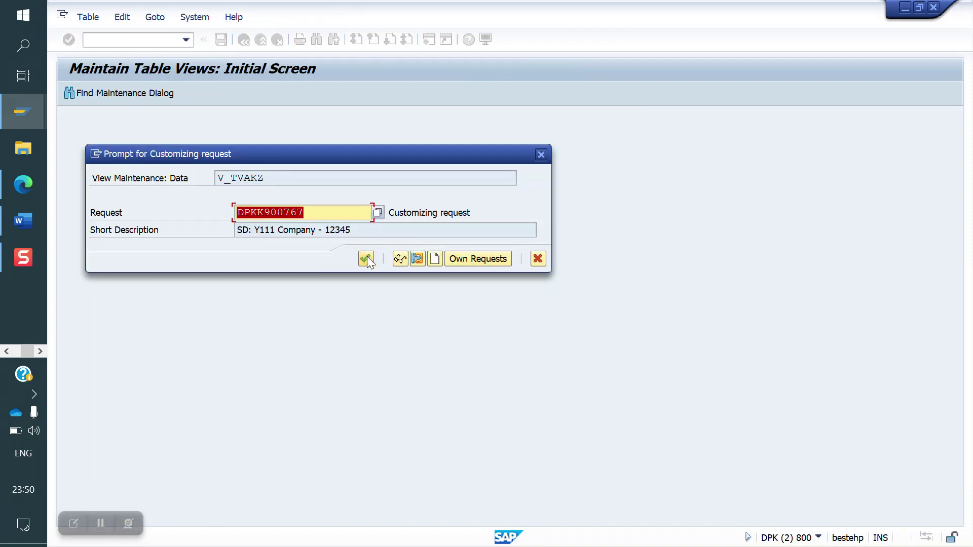
left_click(366, 258)
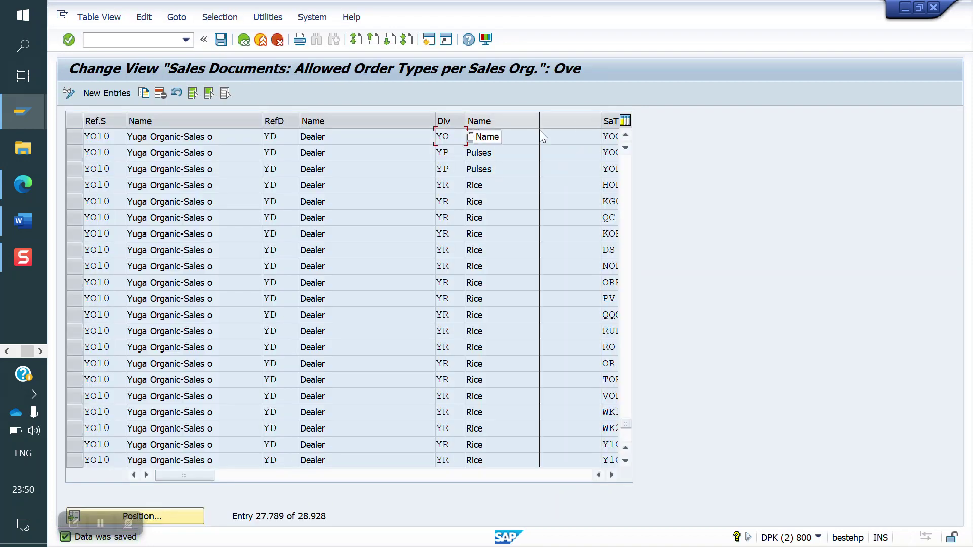
left_click_drag(540, 131, 536, 131)
- Open XD01 and try to create a YOD1 customer in company code YU10 for sales area YO10/YD/YN
left_click(123, 40)
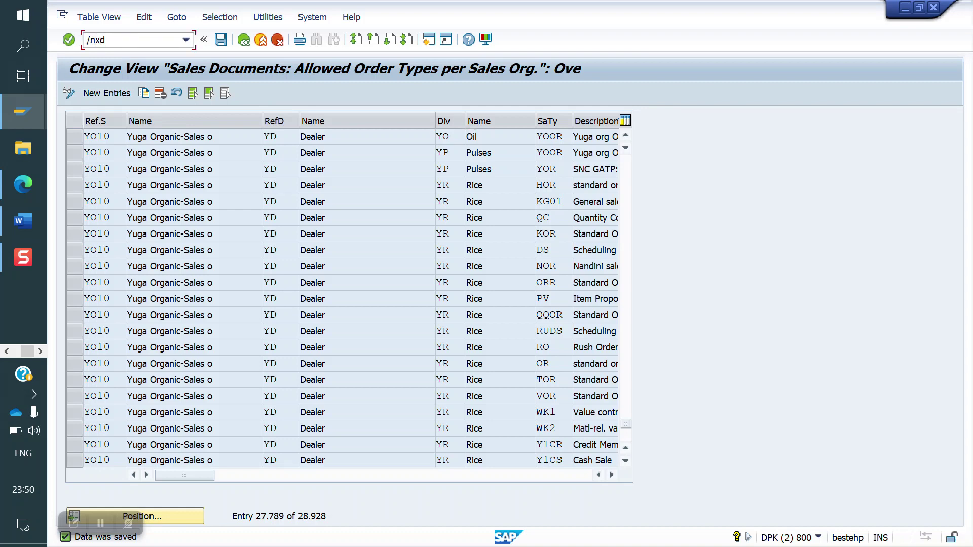
type("/nxd01")
key("Return")
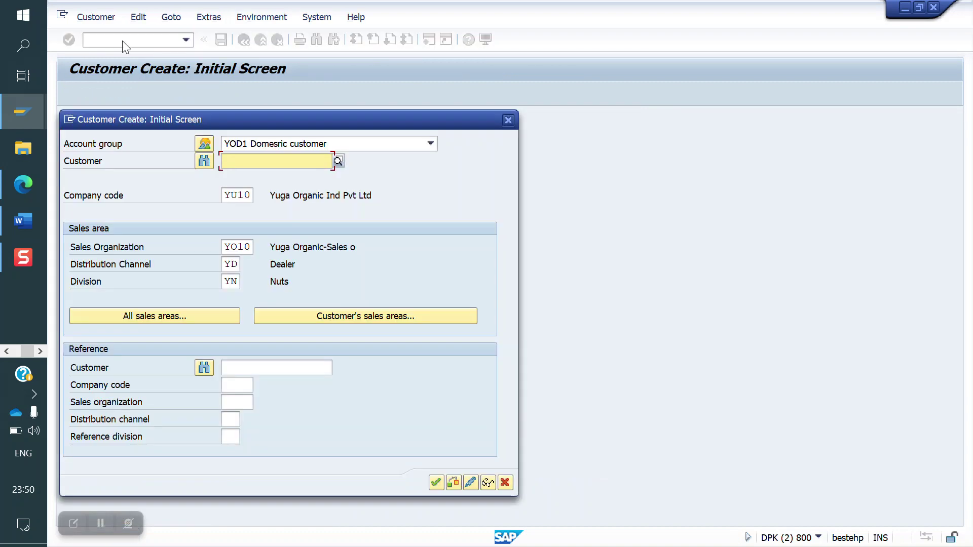
left_click(238, 282)
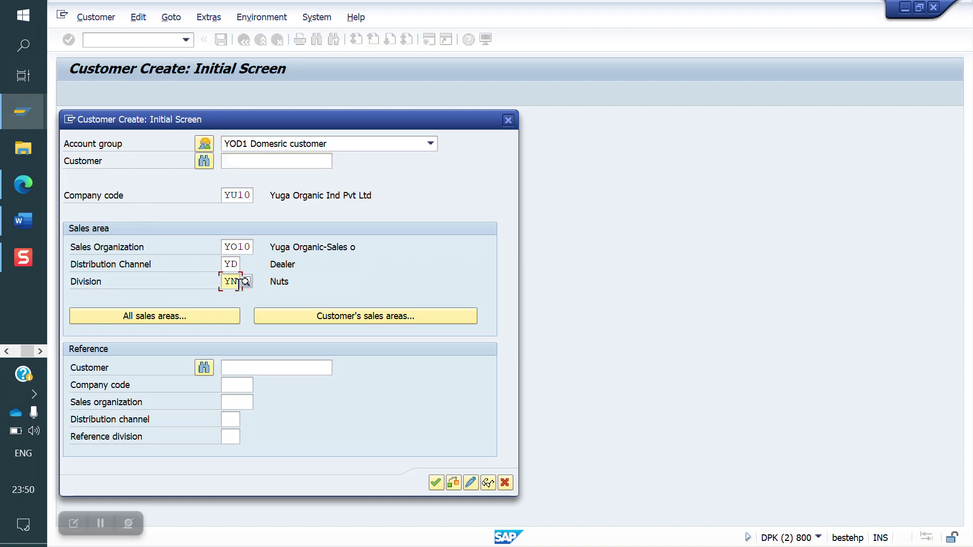
key("Return")
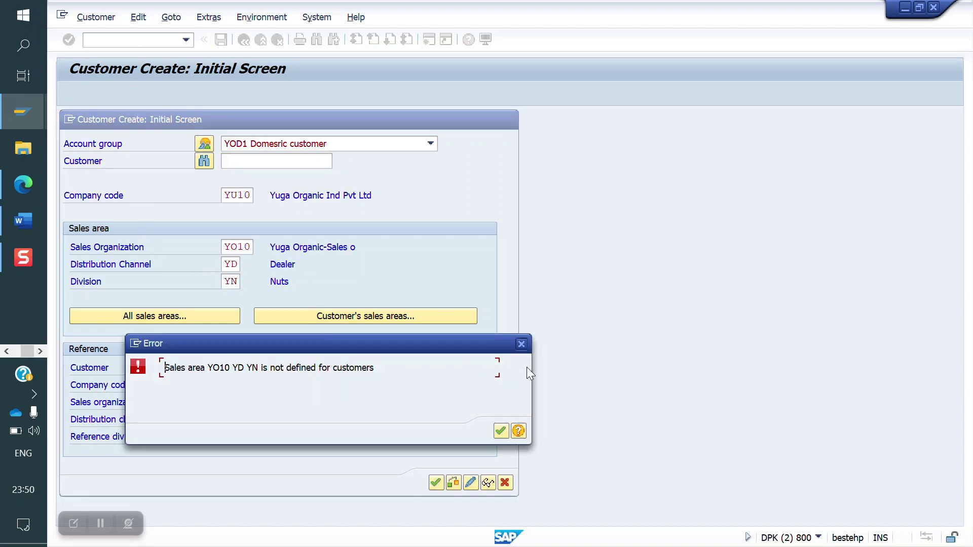
left_click(522, 345)
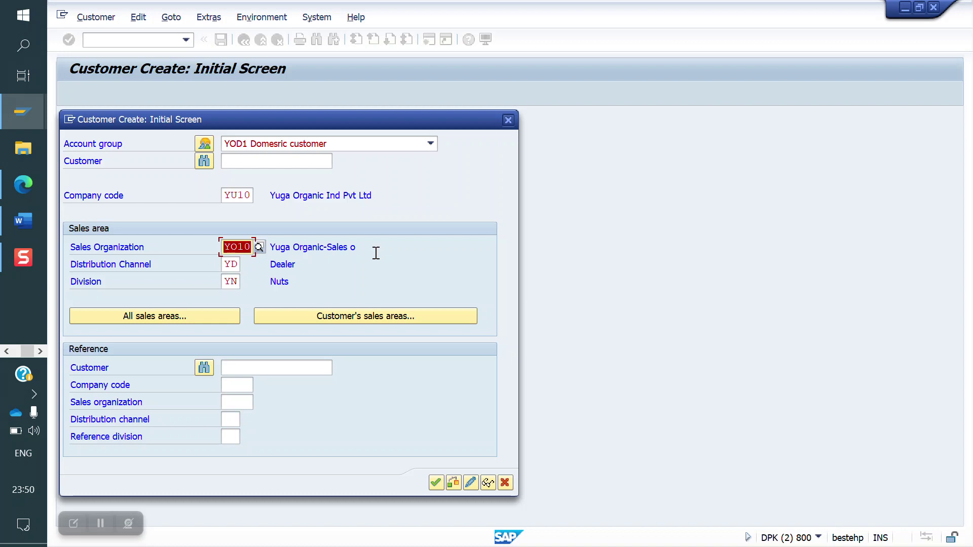
- Enter the new customer number and start creating the customer with division YH
left_click(267, 163)
type("0000500011")
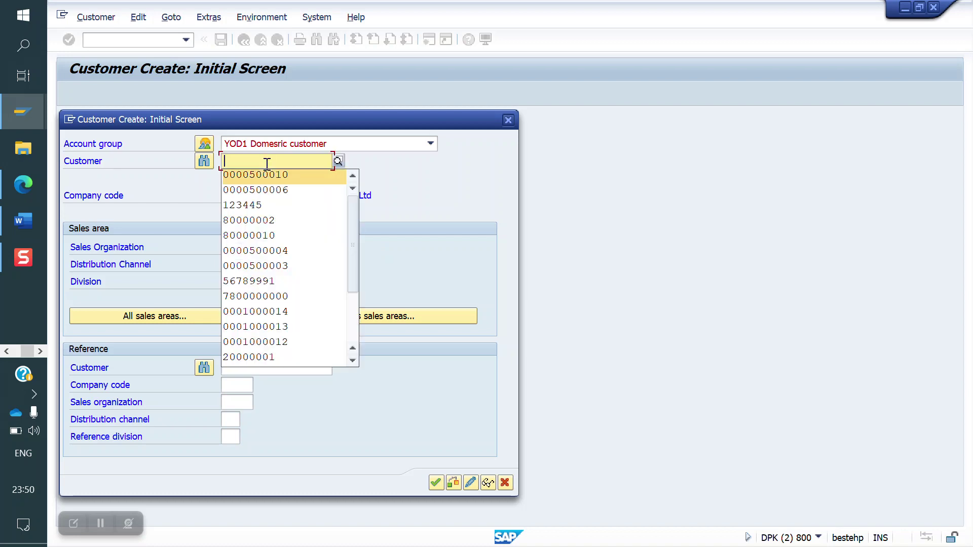
key("Return")
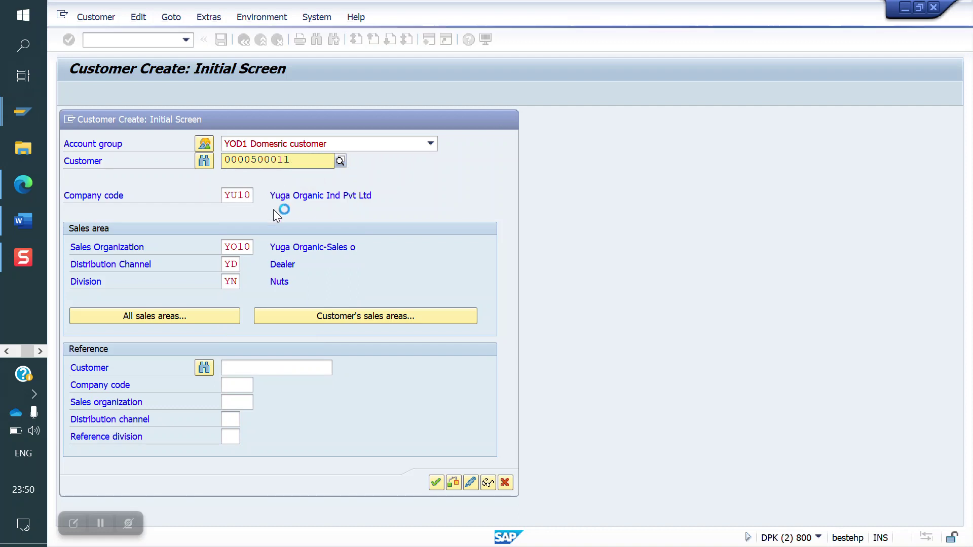
left_click(236, 280)
key("BackSpace")
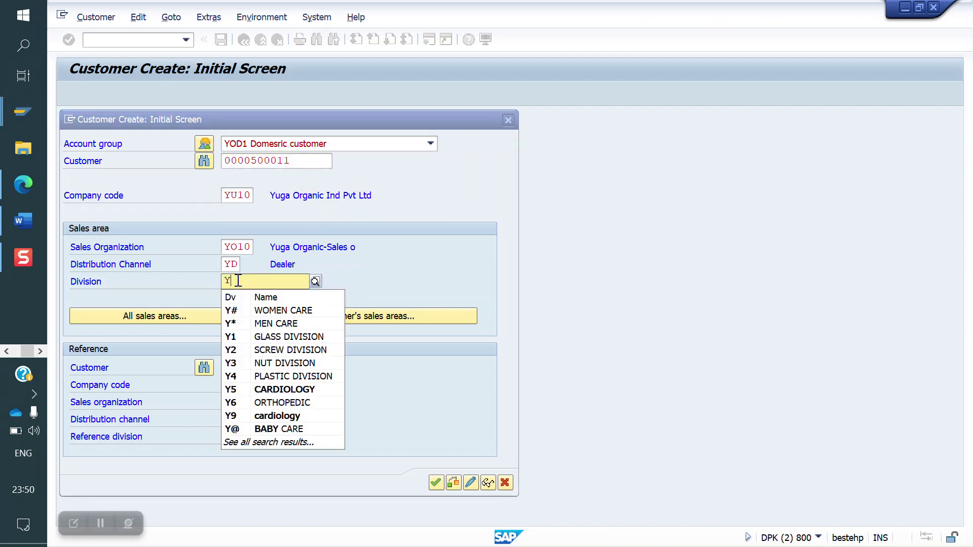
type("h")
key("Return")
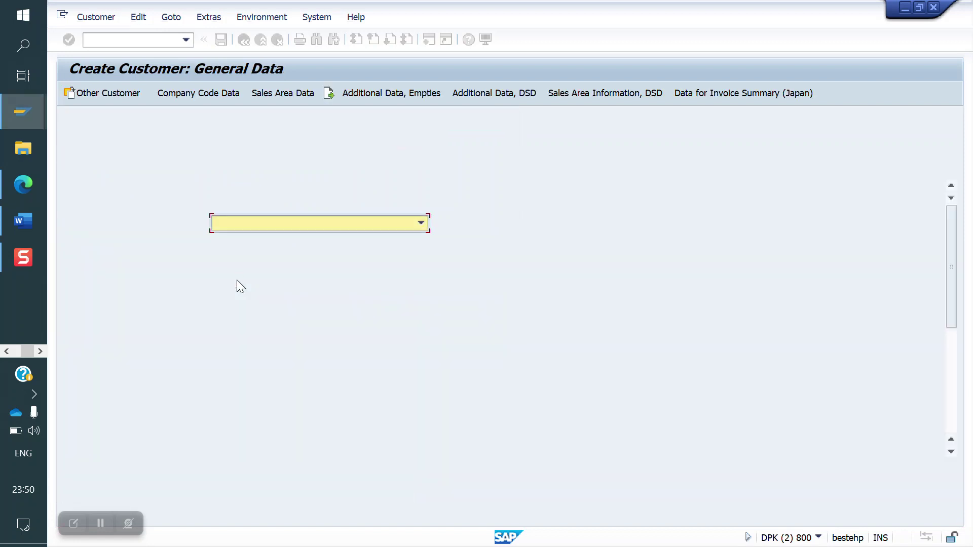
- Enter Yuga organic Ind Pvt Ltd common divion1 as the customer name and fill in the city
key("Tab")
key("Down")
key("Return")
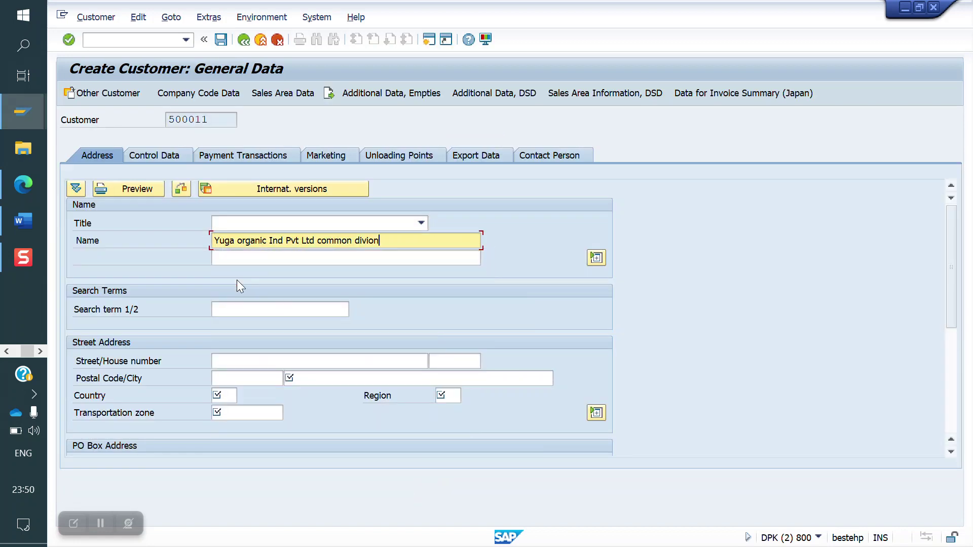
type("1")
key("Tab")
key("Tab")
key("Tab")
key("Tab")
key("Tab")
key("Tab")
key("Down")
key("Down")
key("Down")
key("Return")
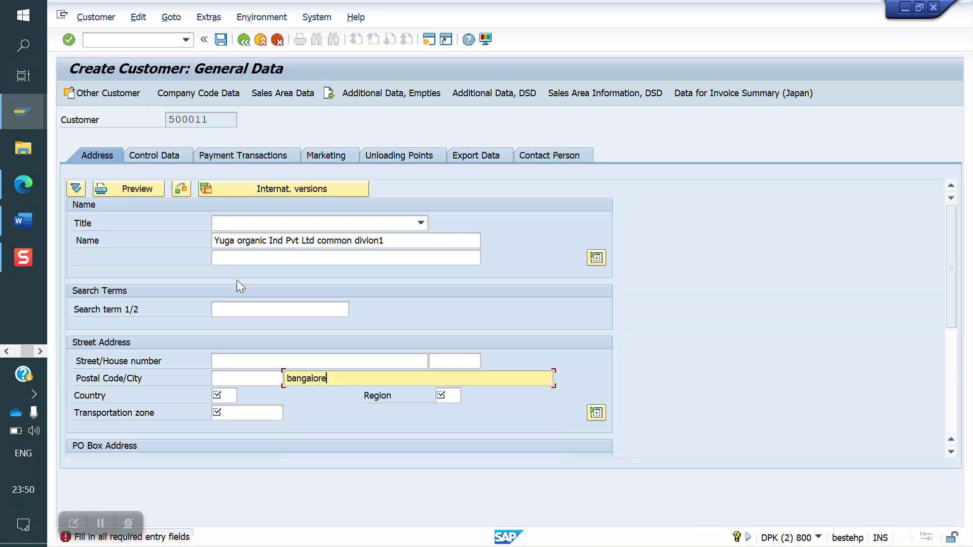
left_click(232, 379)
key("Down")
key("Return")
key("Tab")
key("Down")
key("Return")
key("Tab")
key("Down")
key("Return")
key("Tab")
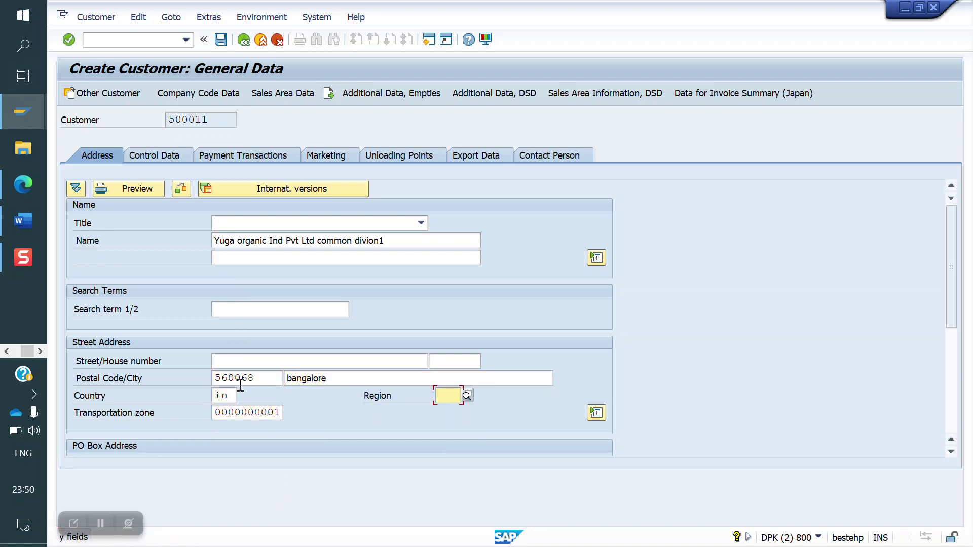
key("Down")
key("Return")
key("Return")
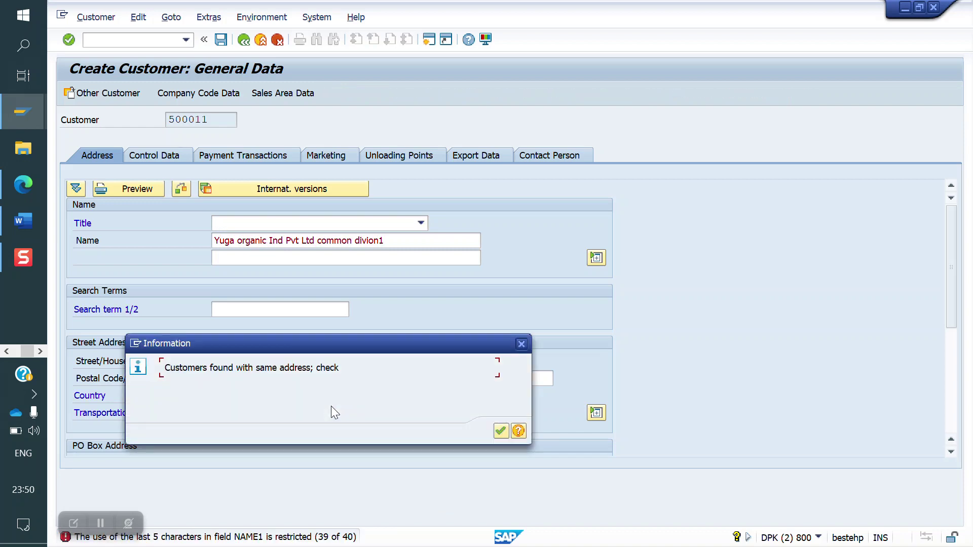
key("Return")
key("Return")
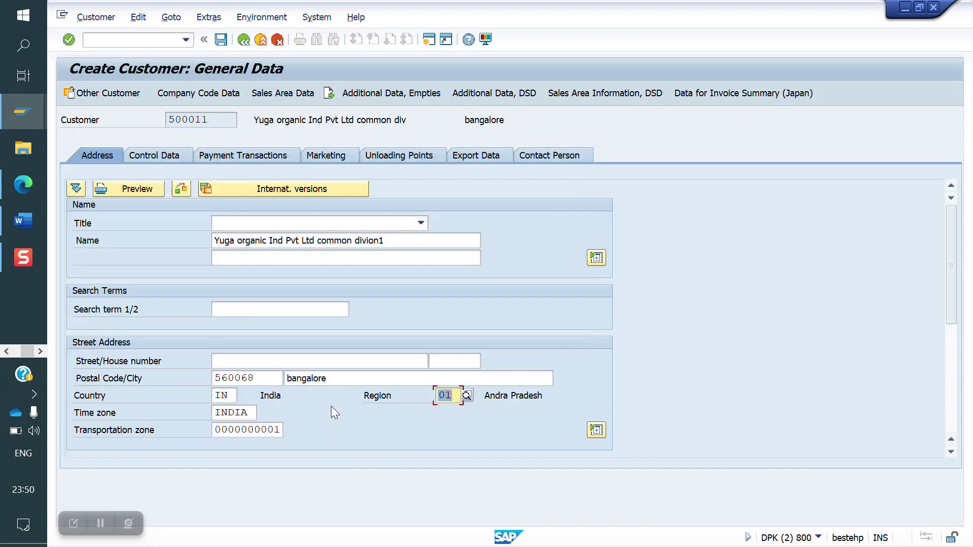
- Set shipping conditions 01 and delivering plant YO10 in the customer's sales area data
left_click(208, 93)
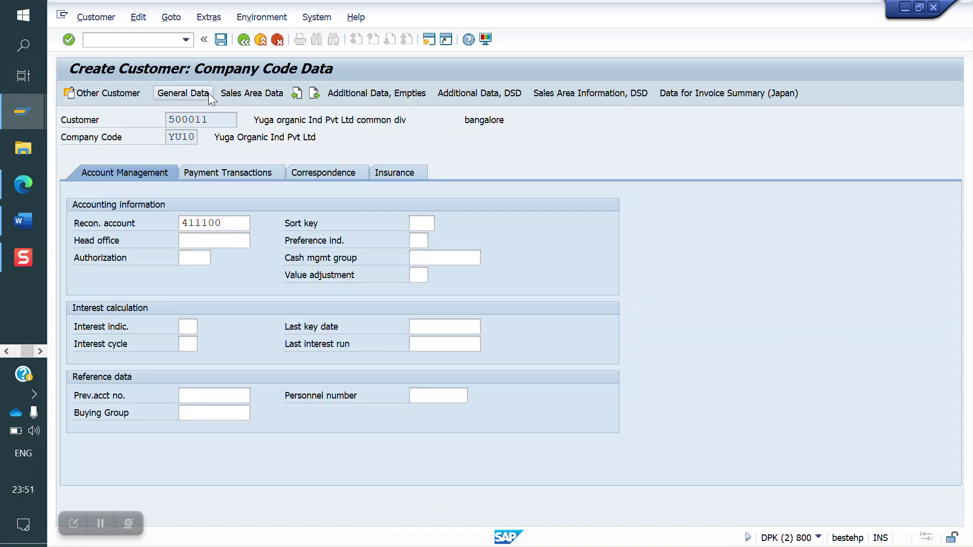
left_click(264, 93)
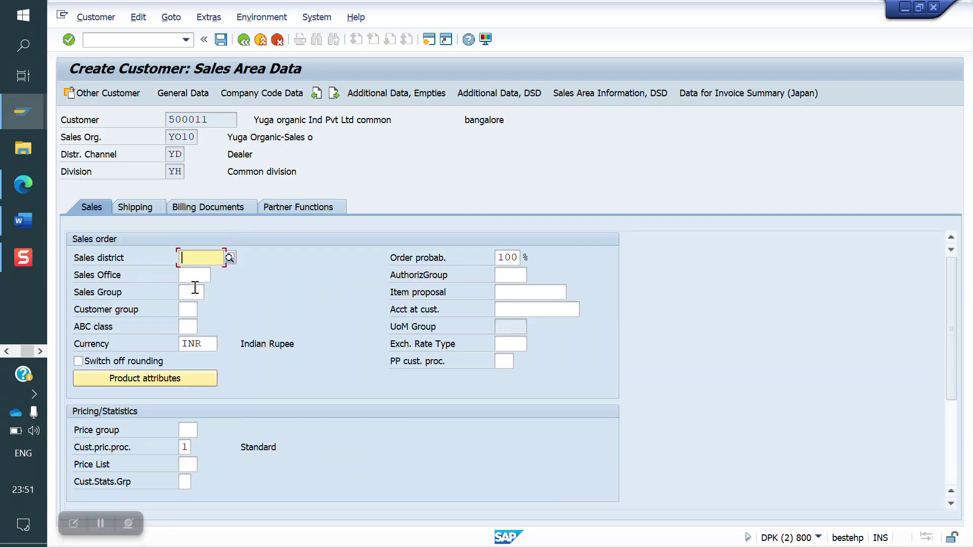
left_click(143, 206)
left_click(220, 276)
key("Down")
key("Tab")
key("Down")
key("Return")
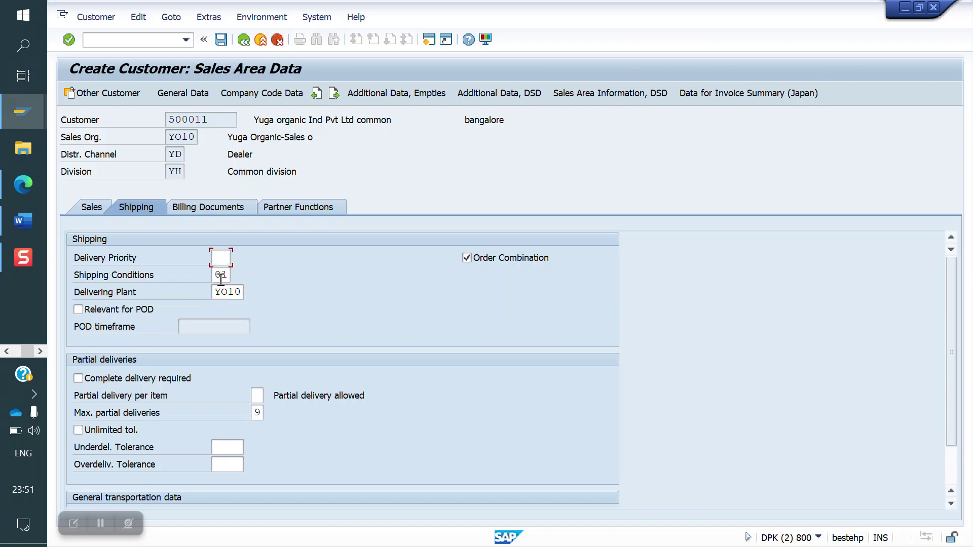
- Set the customer's tax classification to 1 for categories UCGS, UIGS, USGS and UUGS in the billing data
left_click(216, 210)
left_click(455, 500)
type("1")
key("Return")
type("1")
key("Down")
type("1")
key("Down")
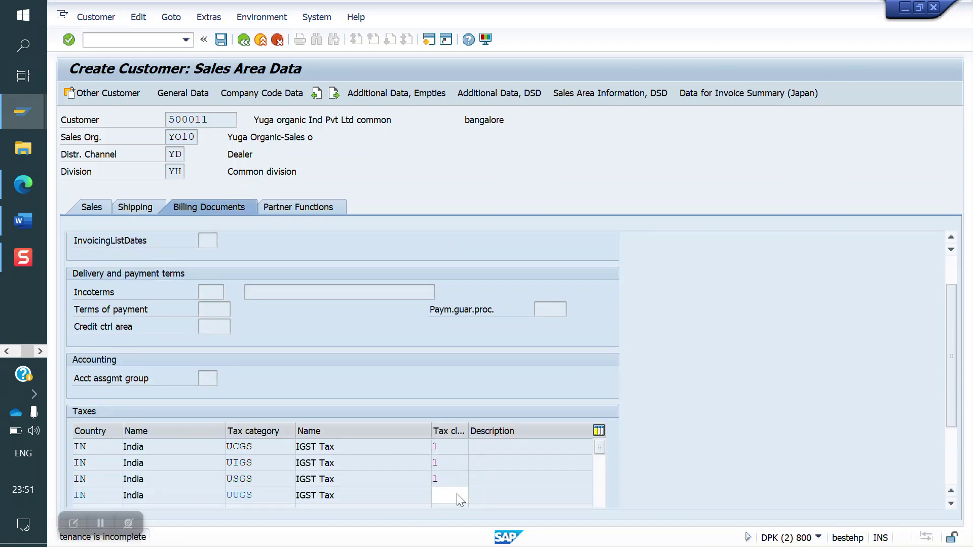
type("1")
key("Return")
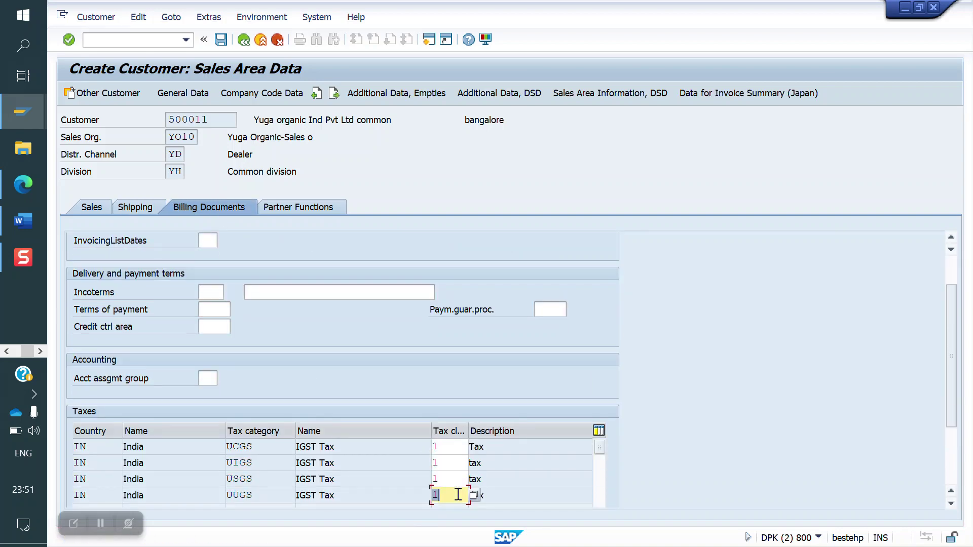
- Check the customer's partner functions, save the customer and leave customer creation
left_click(310, 208)
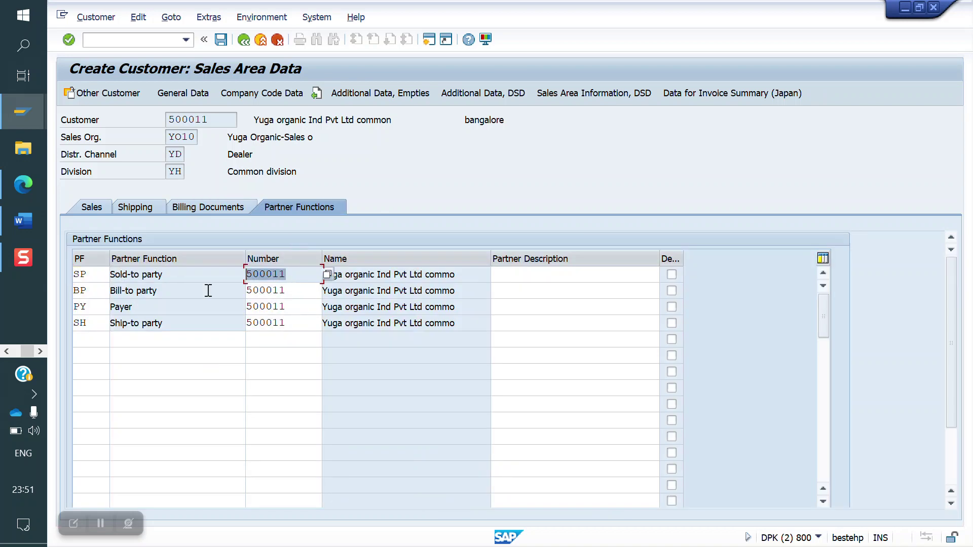
key("Home")
left_click(221, 39)
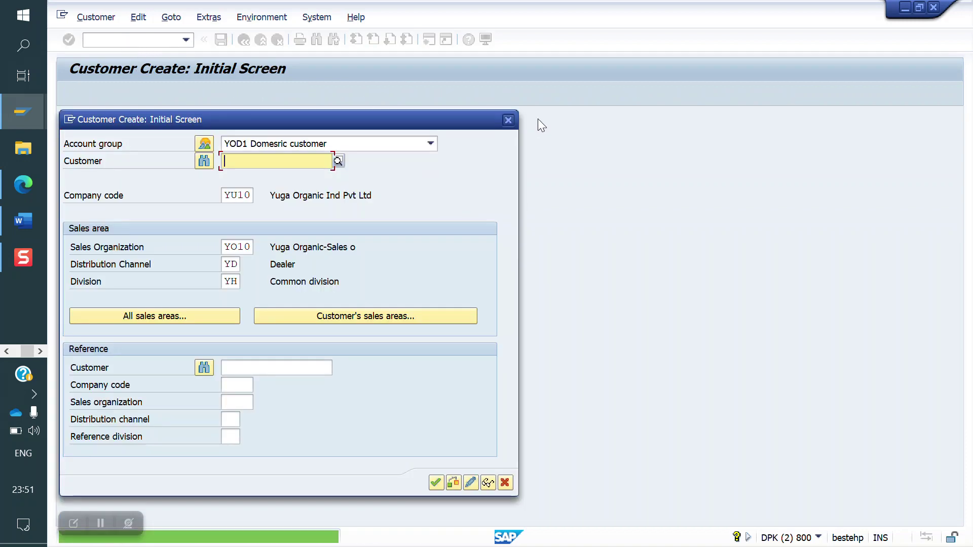
left_click(507, 119)
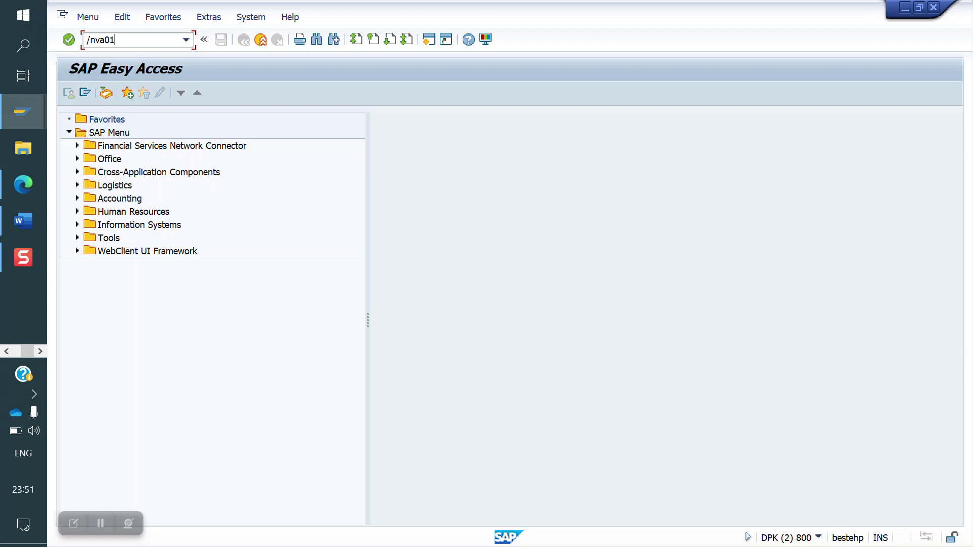
- Open sales order creation with VA01, set the division to YR and continue to the order overview
key("Return")
key("Tab")
key("Tab")
key("Tab")
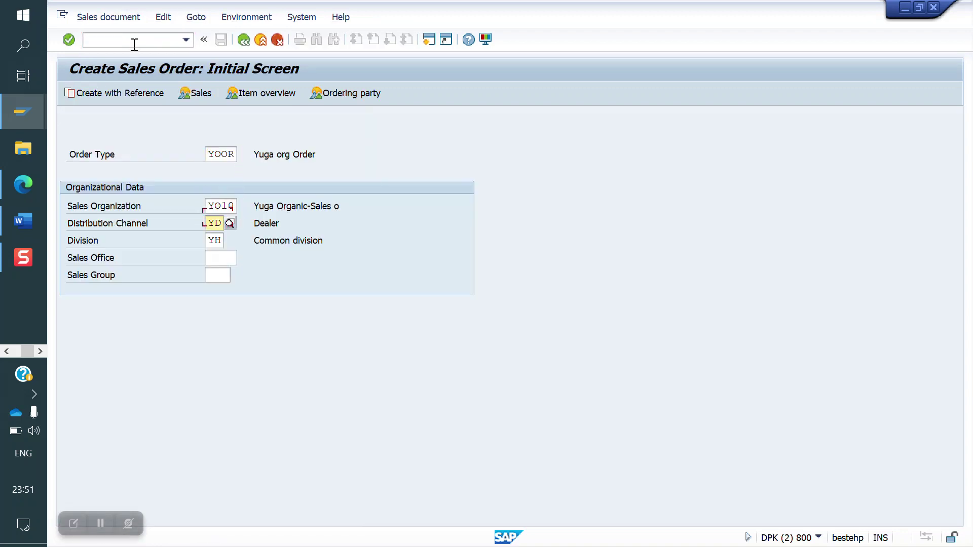
key("BackSpace")
key("BackSpace")
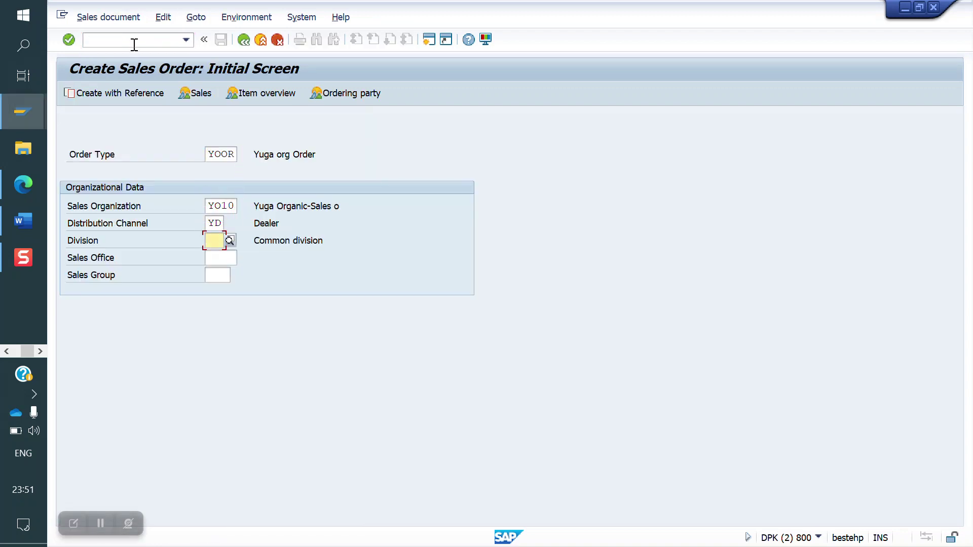
type("yr")
key("Return")
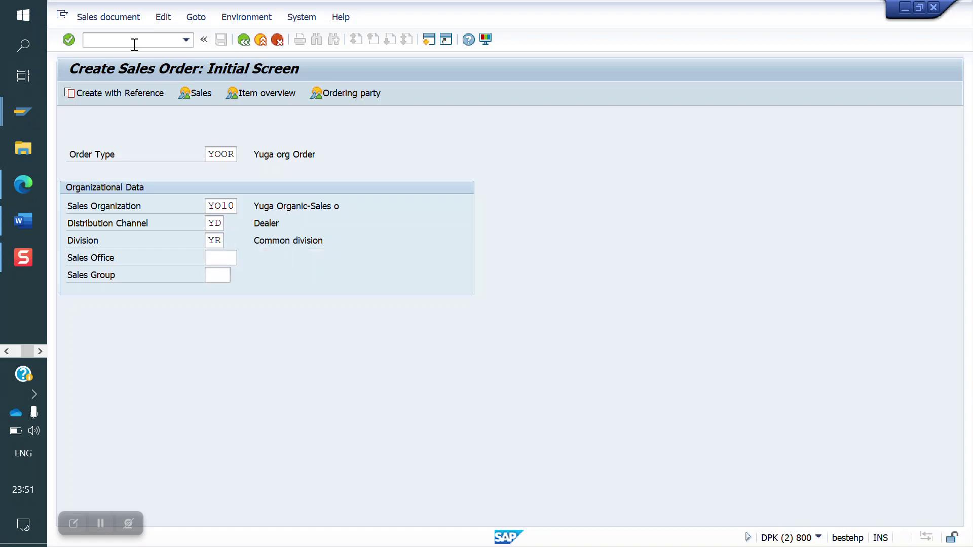
key("Return")
- Enter the common-division customer as sold-to party and add material 50065560 with an order quantity of 1
type("500011")
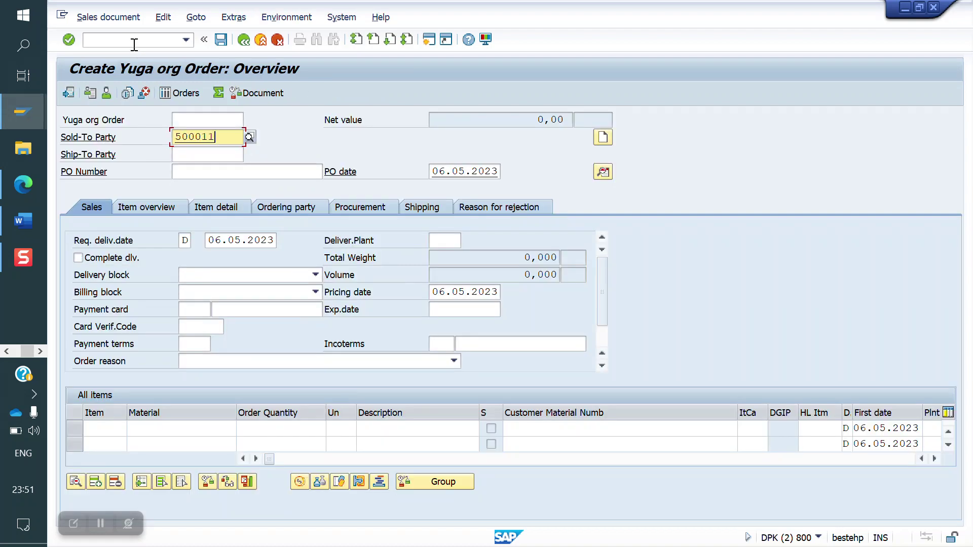
key("Return")
type("50065560")
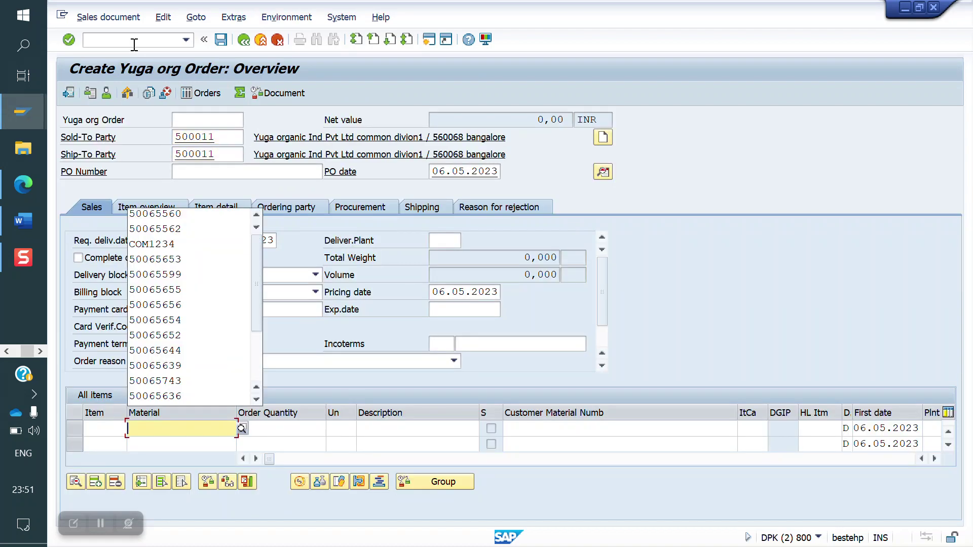
key("Return")
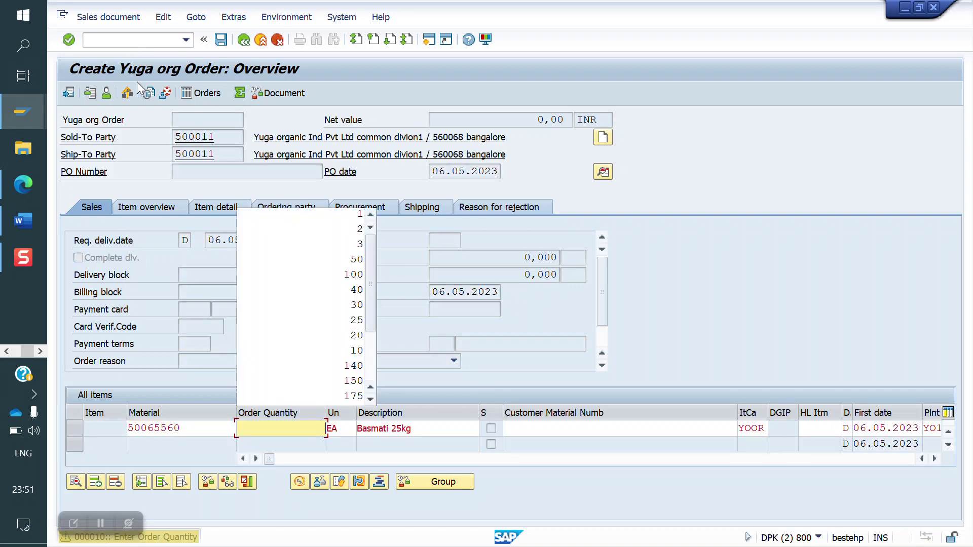
key("Return")
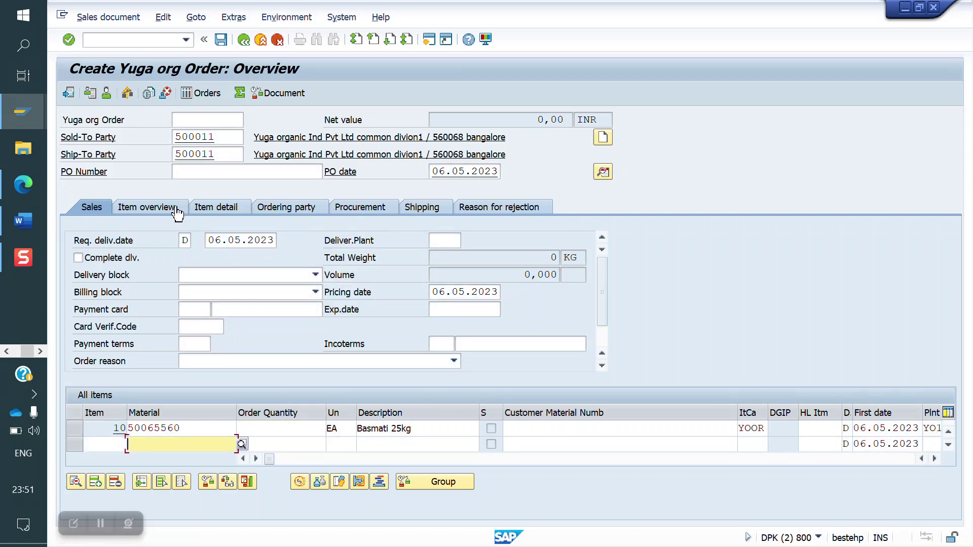
left_click(301, 428)
type("1")
key("Return")
- Set payment terms 0002 and Incoterms FOB usa, accept the freight redetermination, and save the YR order
left_click(202, 349)
key("Down")
key("Tab")
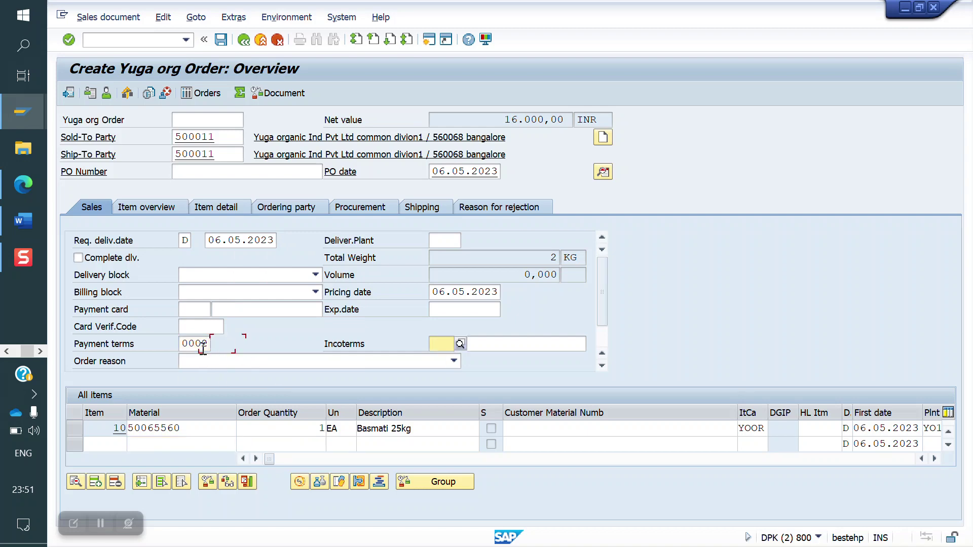
key("Down")
key("Return")
key("Tab")
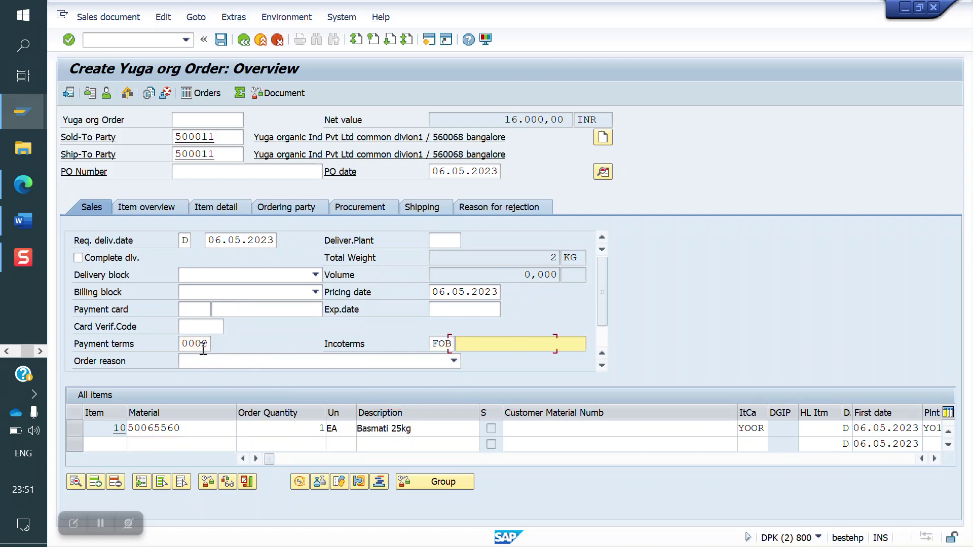
key("Down")
key("Return")
key("Return")
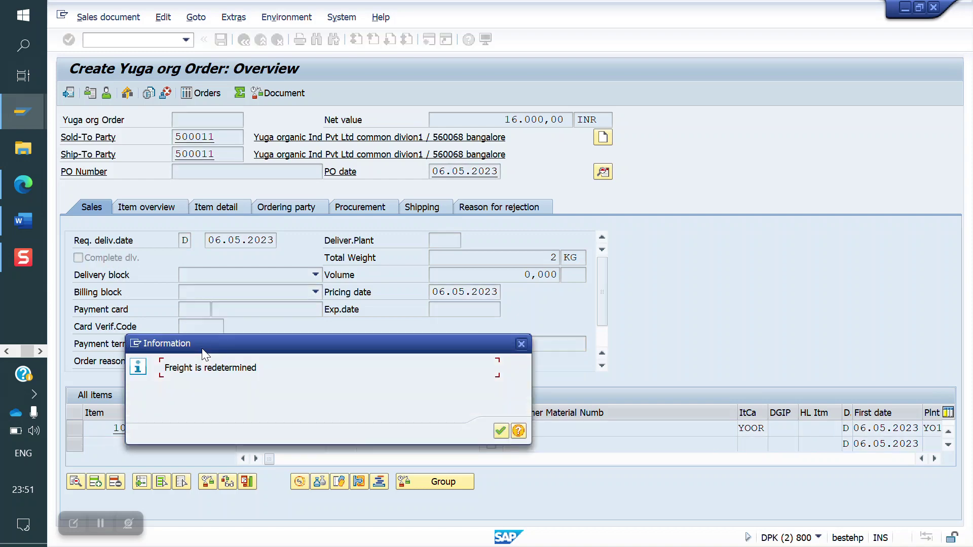
key("Return")
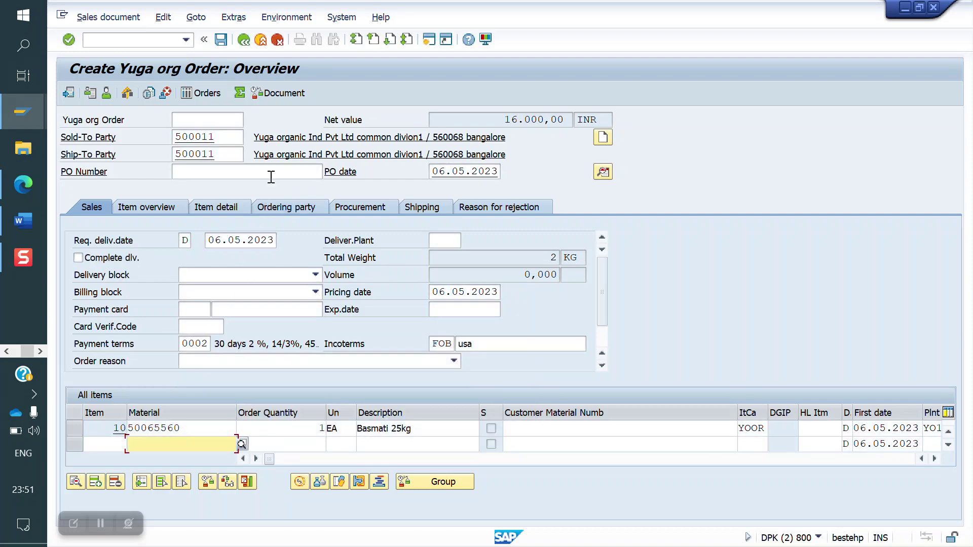
left_click(220, 40)
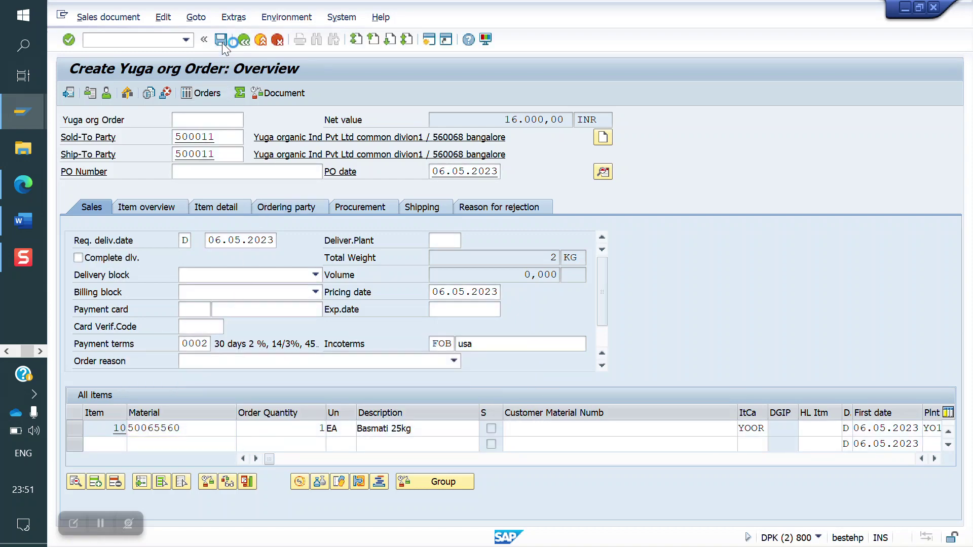
- Start another VA01 sales order with division YN and enter the same common-division customer as sold-to party
left_click(127, 41)
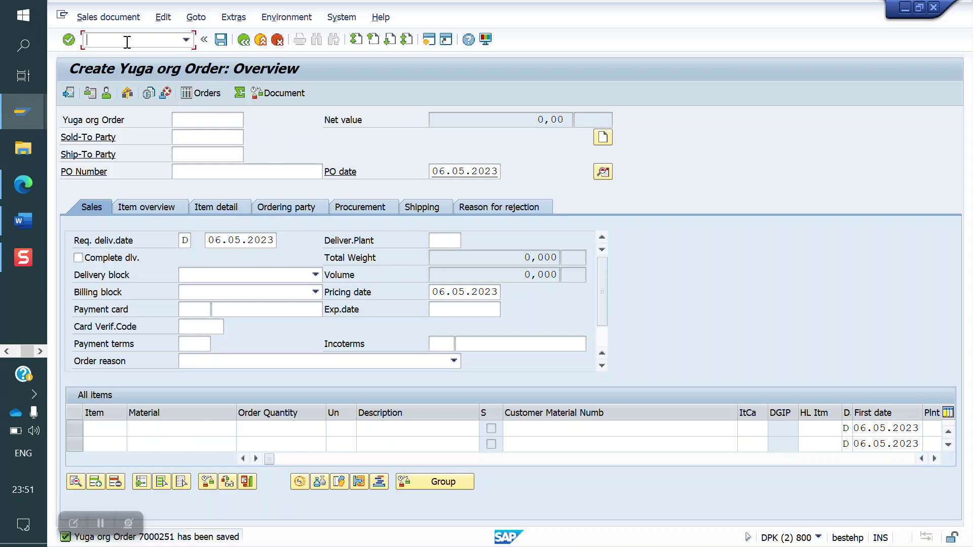
key("Return")
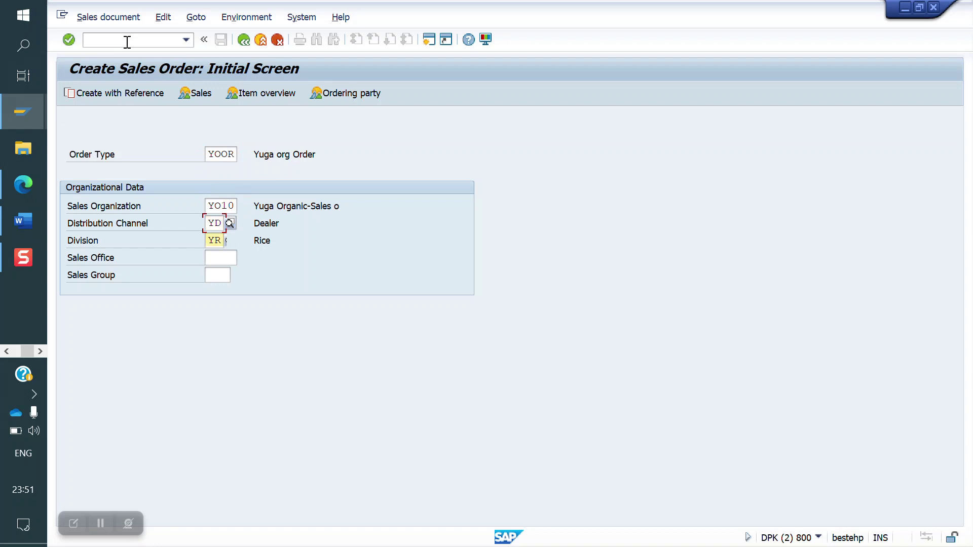
key("BackSpace")
type("n")
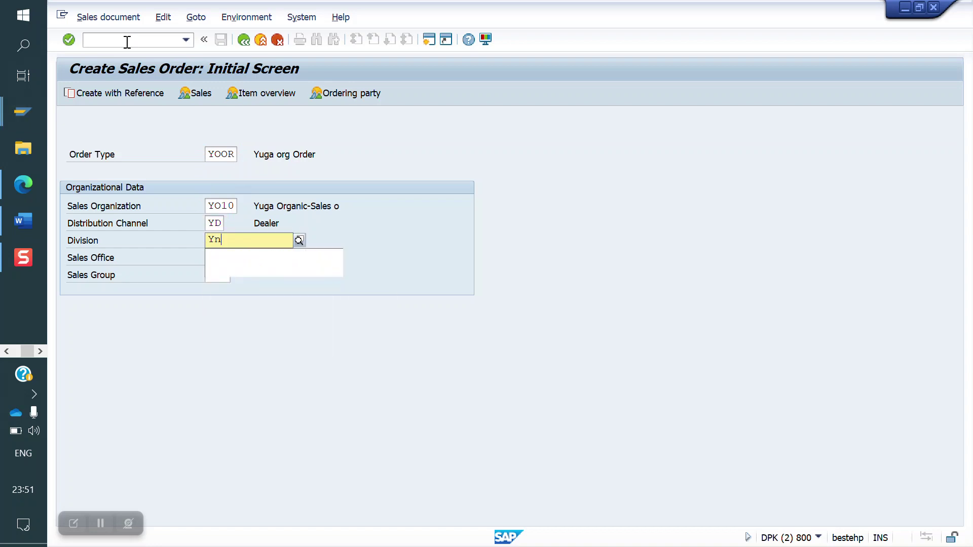
key("Return")
key("Return")
key("Down")
key("Return")
key("Return")
- Try to add material 50065560 as an item in the YN order
key("Down")
key("Return")
key("Return")
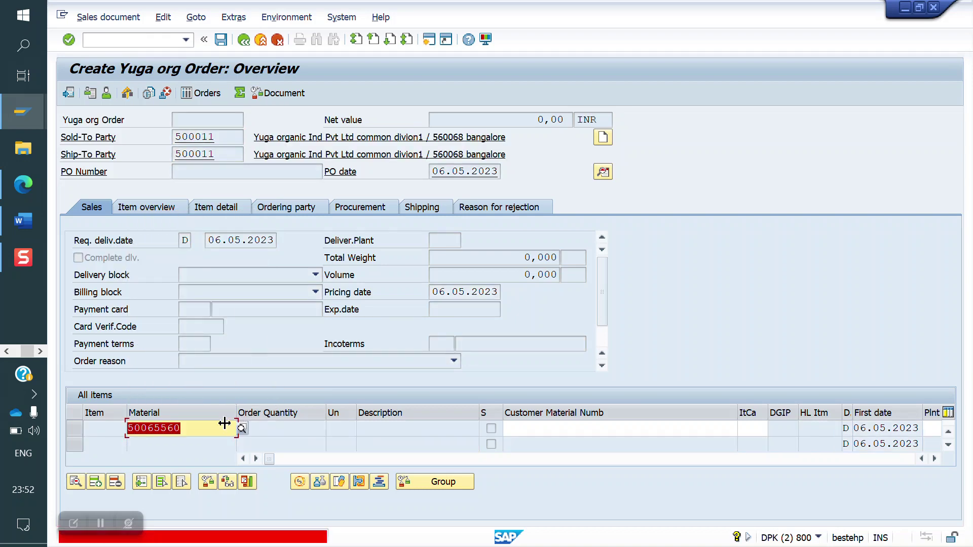
- Replace the item's material with 50065562 and set its order quantity to 21
key("BackSpace")
key("Down")
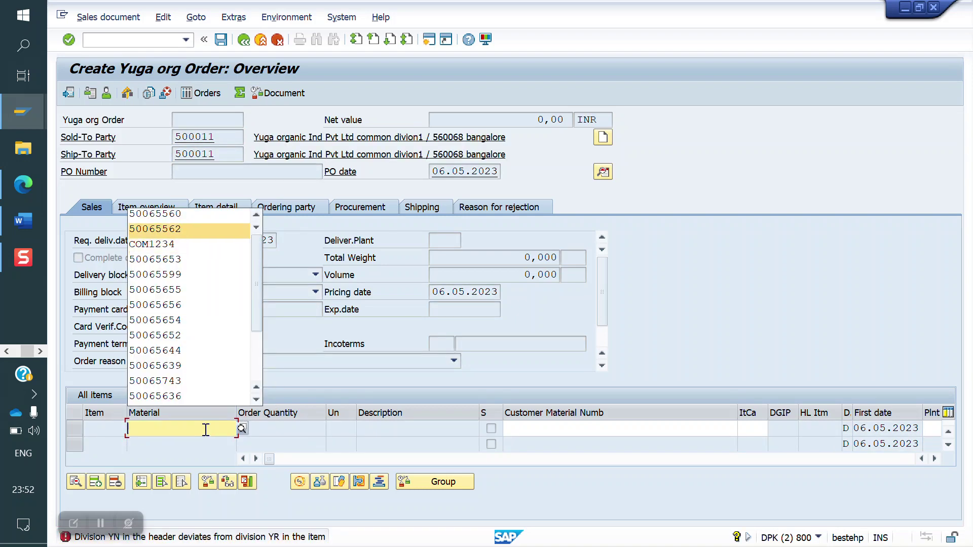
key("Return")
key("Return")
type("21")
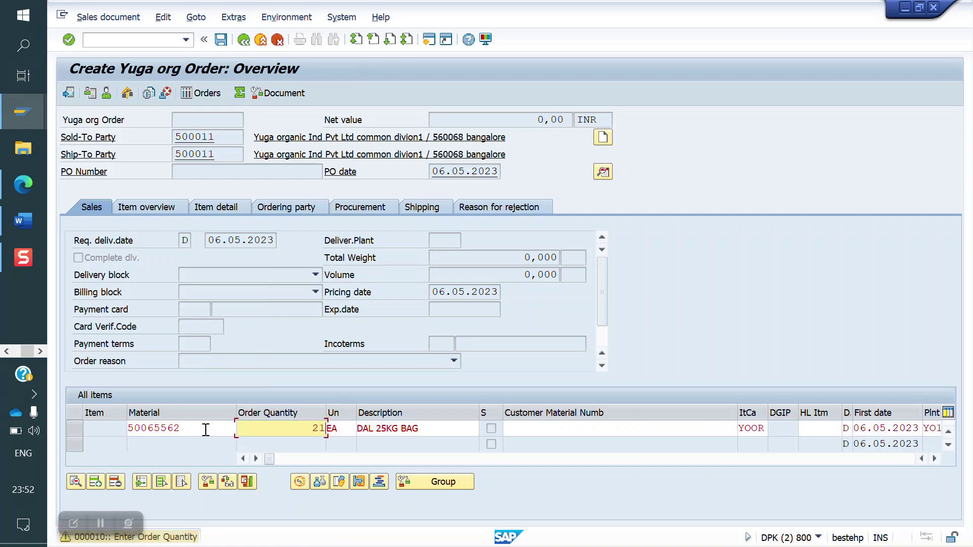
key("Return")
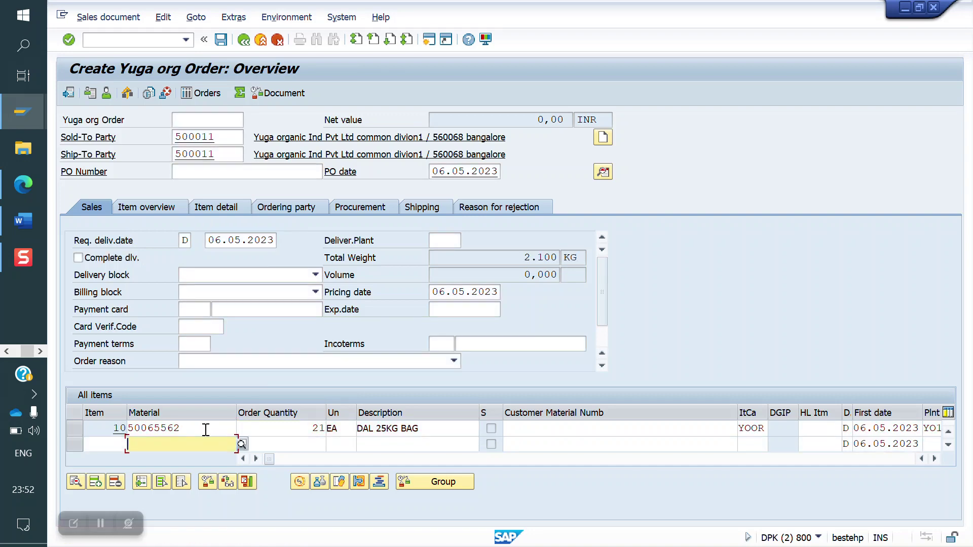
- Set payment terms 0002 and Incoterms FOB usa, accept the freight redetermination, and save the YN order
left_click(200, 344)
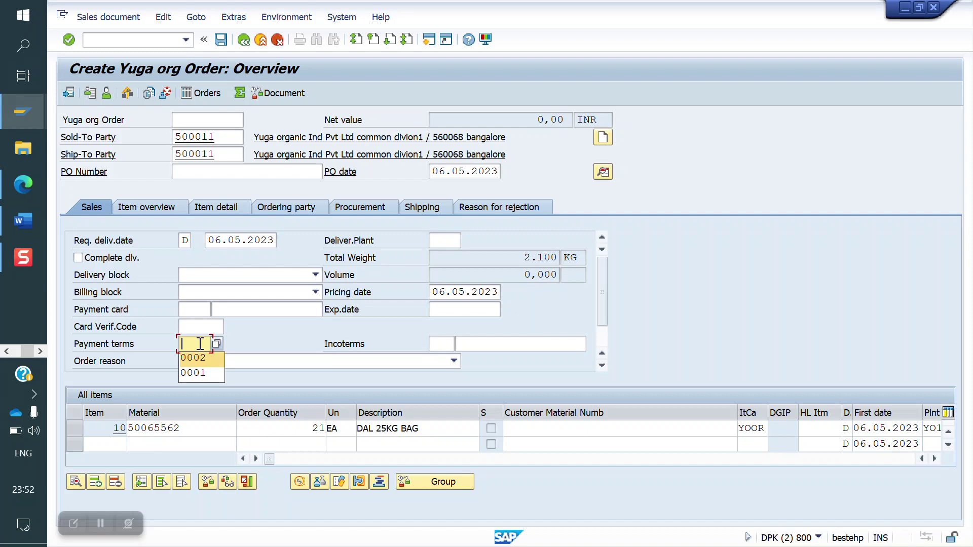
left_click(201, 358)
left_click(434, 344)
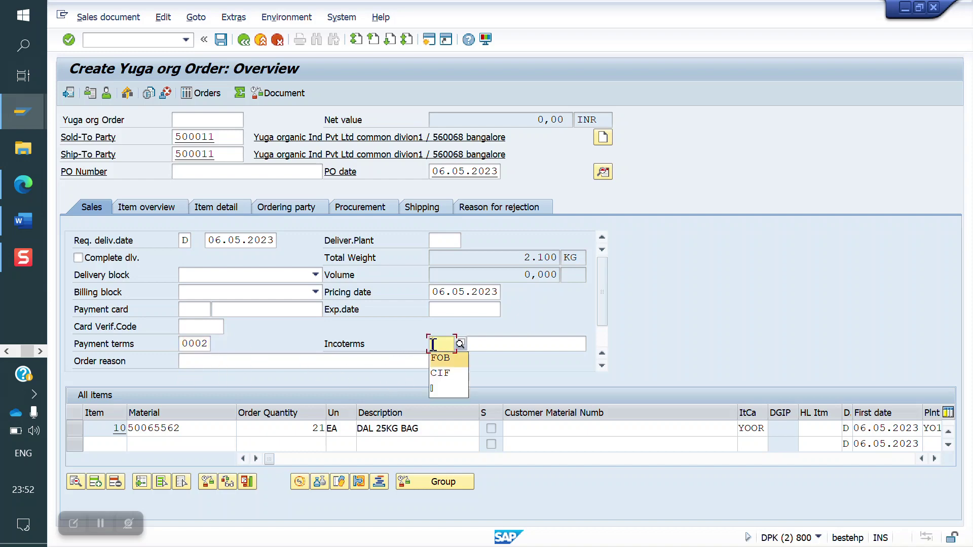
key("Return")
key("Tab")
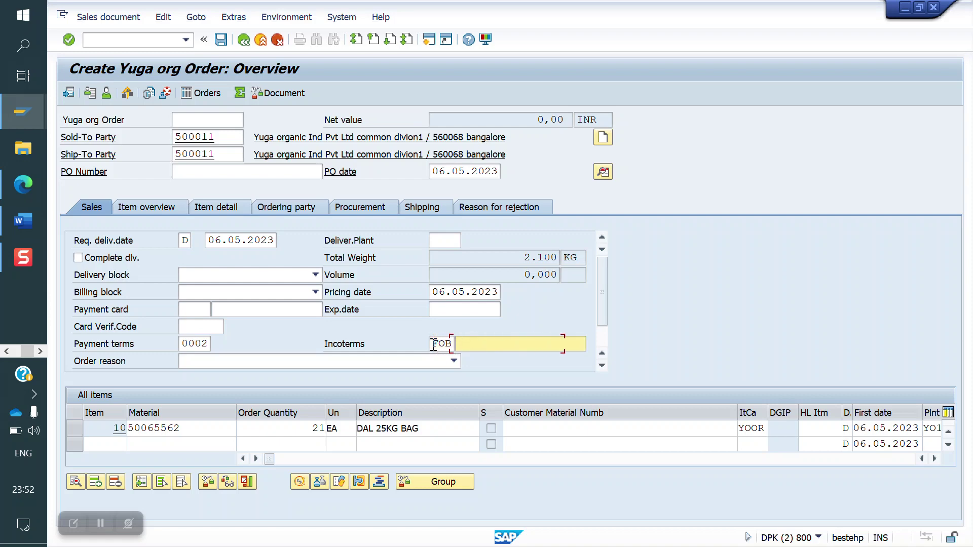
key("Down")
key("Return")
key("Return")
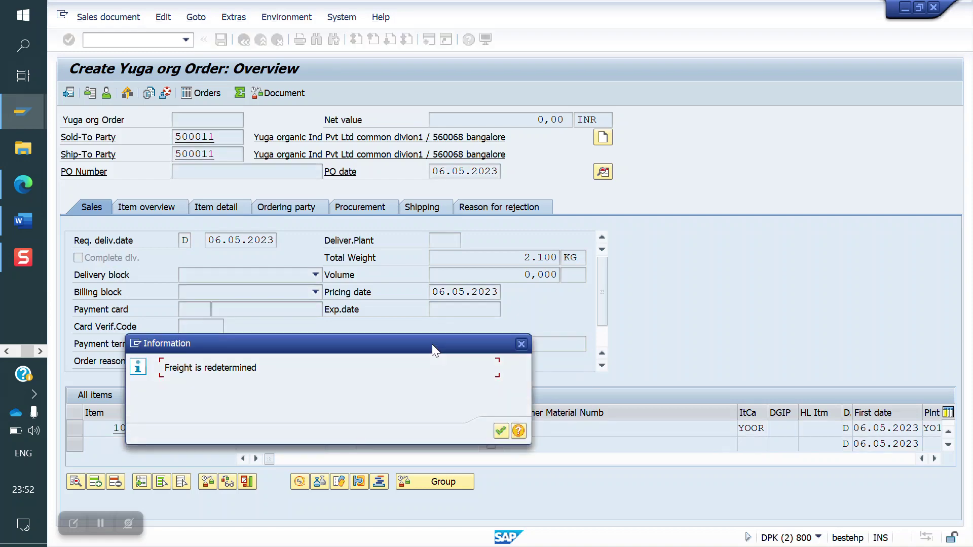
key("Return")
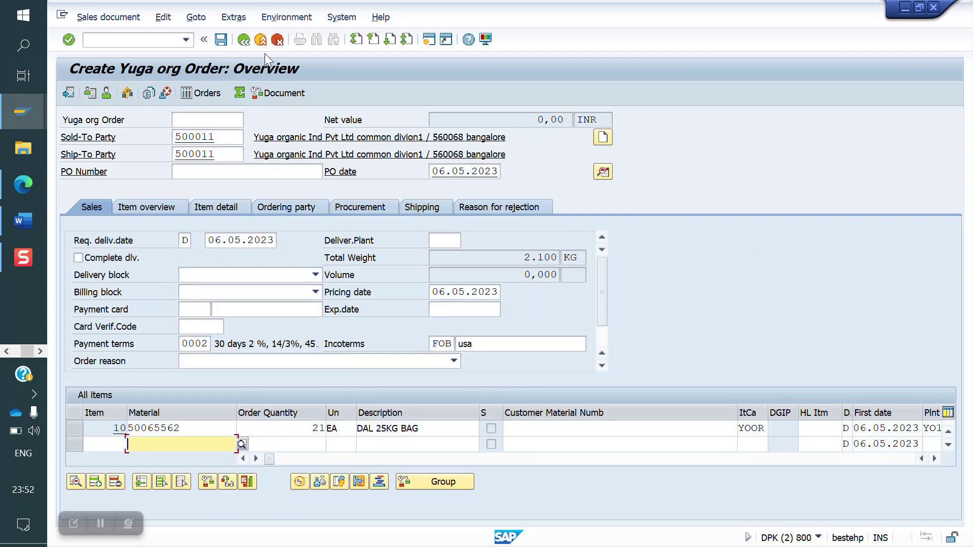
left_click(173, 41)
key("ctrl+s")
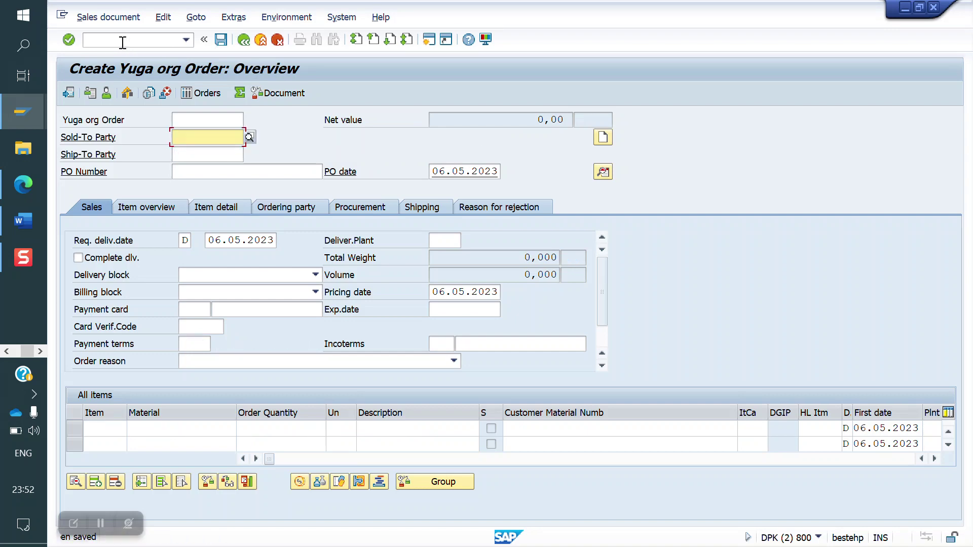
- Switch to the WELCOME TO YOU.docx document in Word
left_click(123, 41)
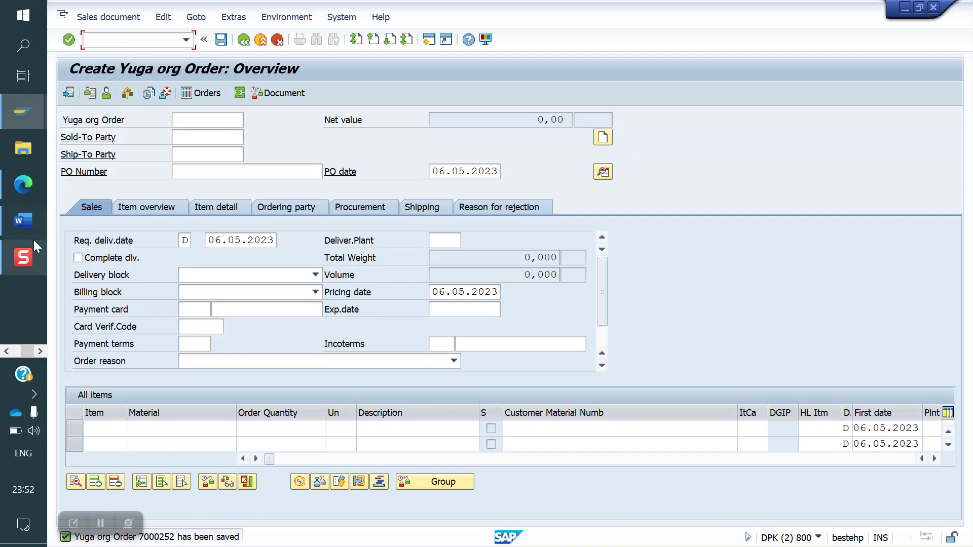
mouse_move(21, 223)
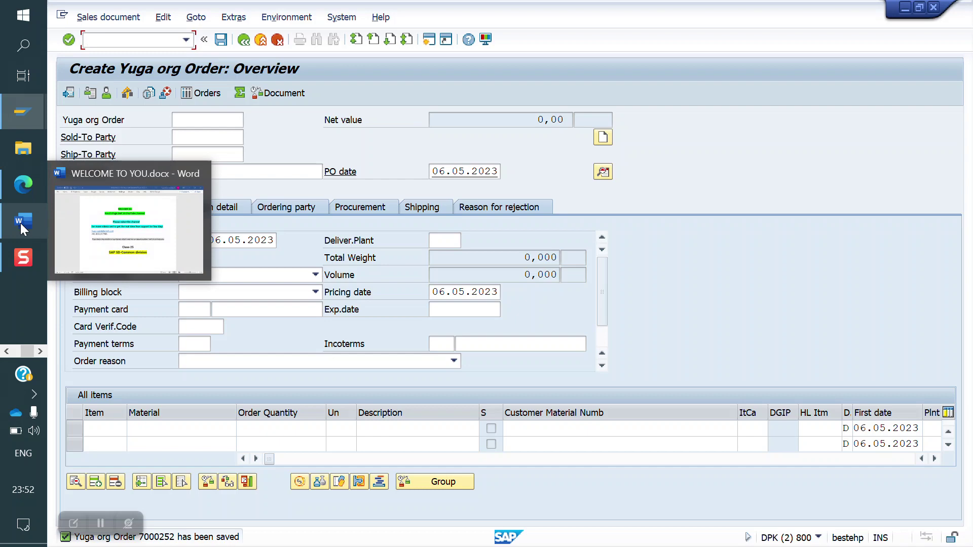
left_click(101, 217)
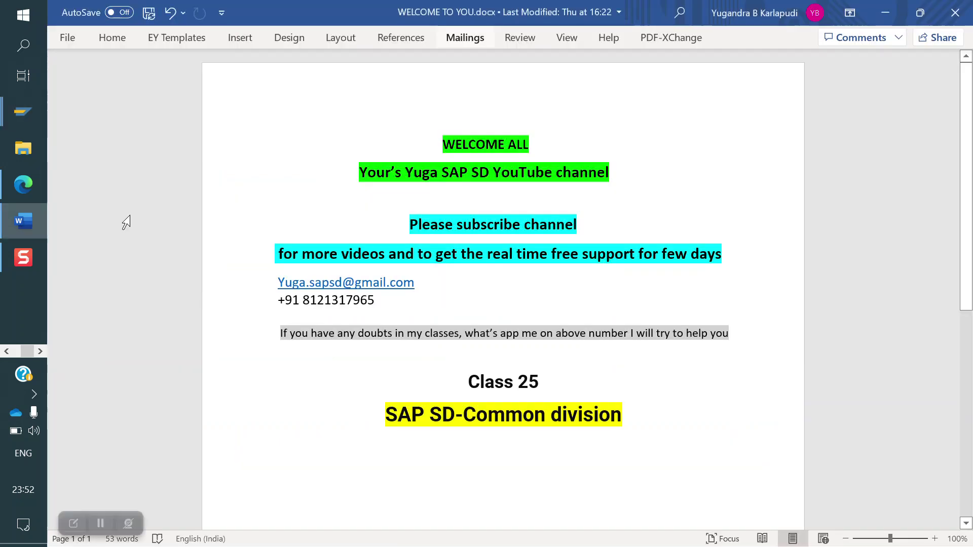